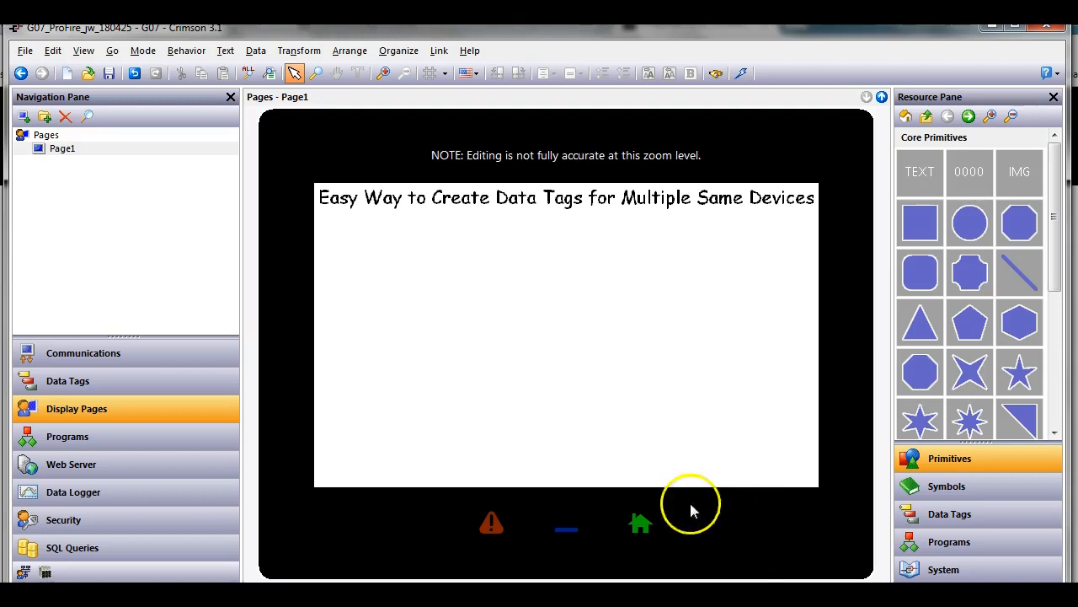
Narrow the navigation pane, and in the web browser review the Profire, Banner DX80 radio and Red Lion Rugged Graphite HMI product pages.
drag(241, 373, 195, 374)
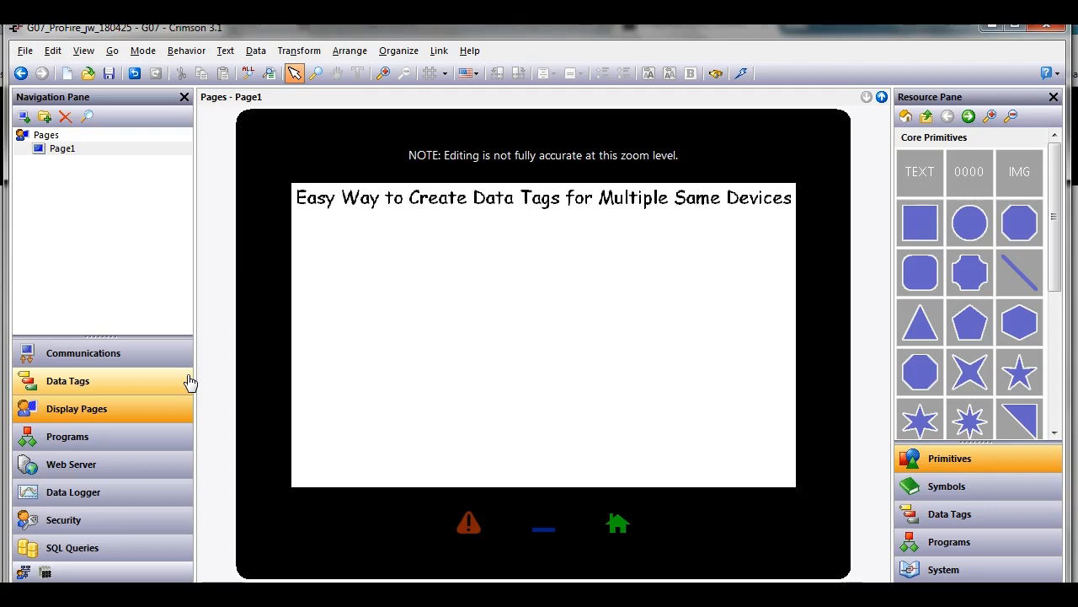
click(174, 379)
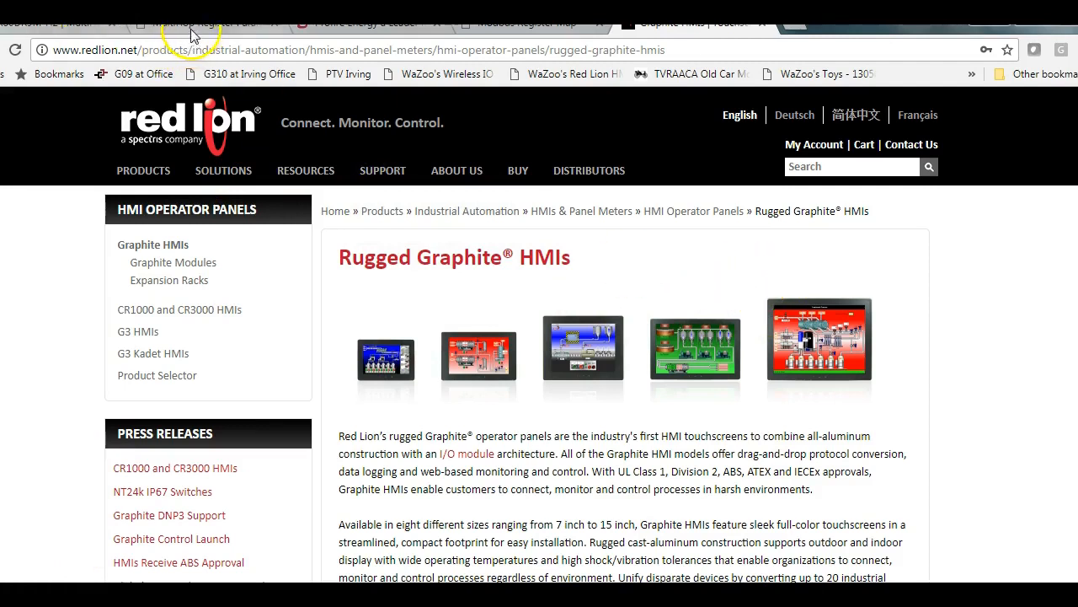
click(342, 28)
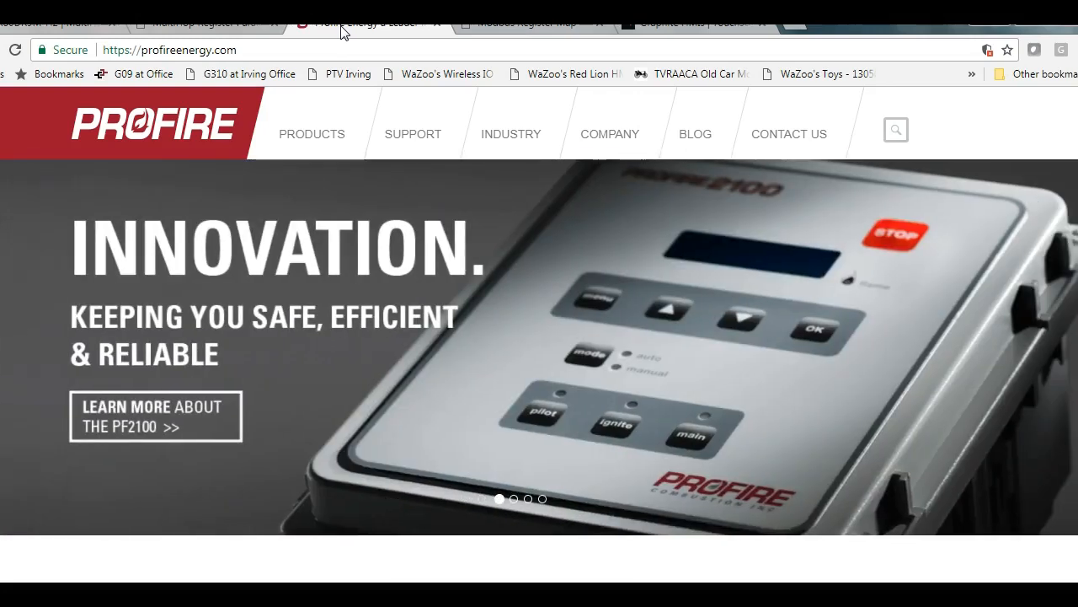
click(61, 29)
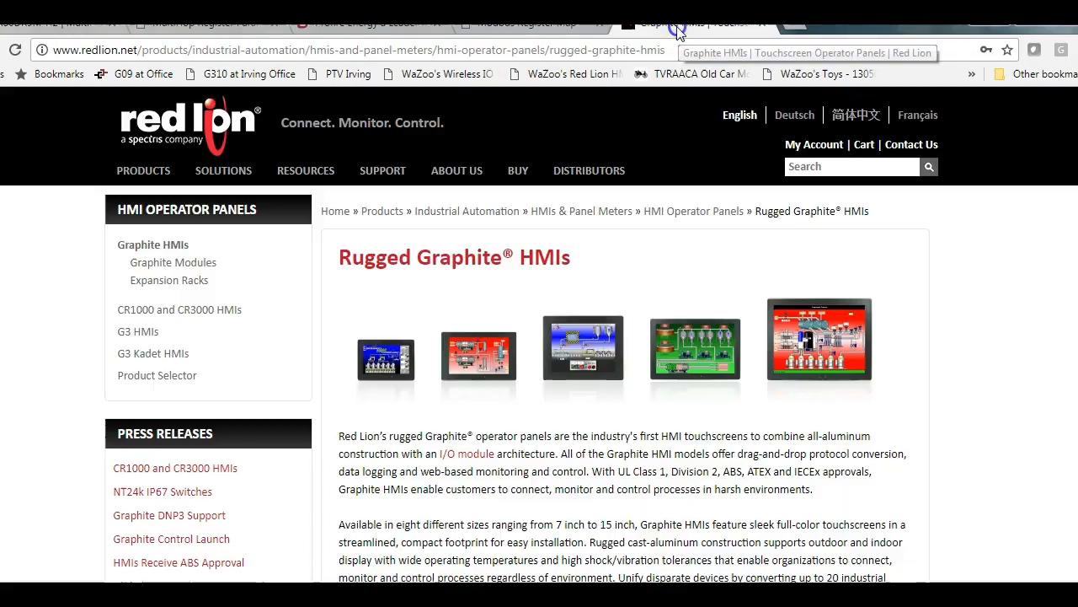
click(678, 27)
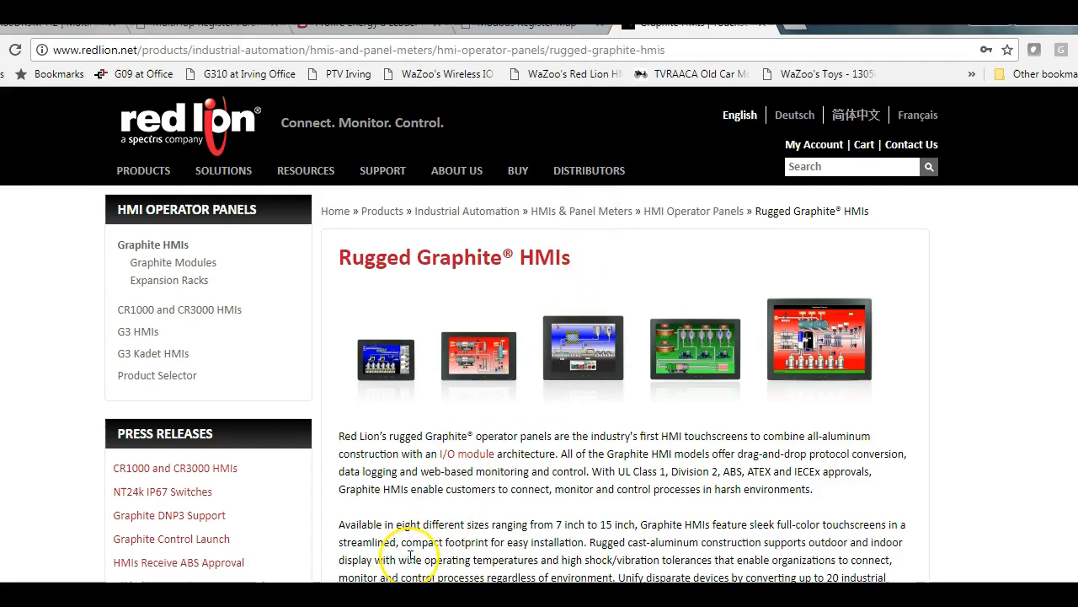
Switch back to Crimson and display the driver and port settings of the RS-485 Comms Port with its devices expanded.
key(alt+Tab)
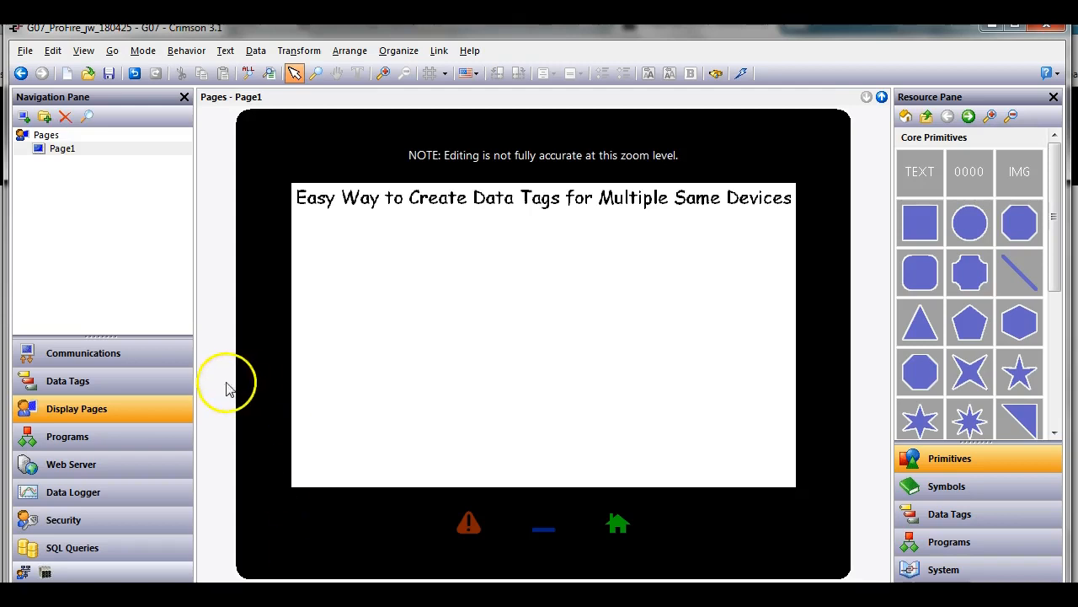
click(139, 358)
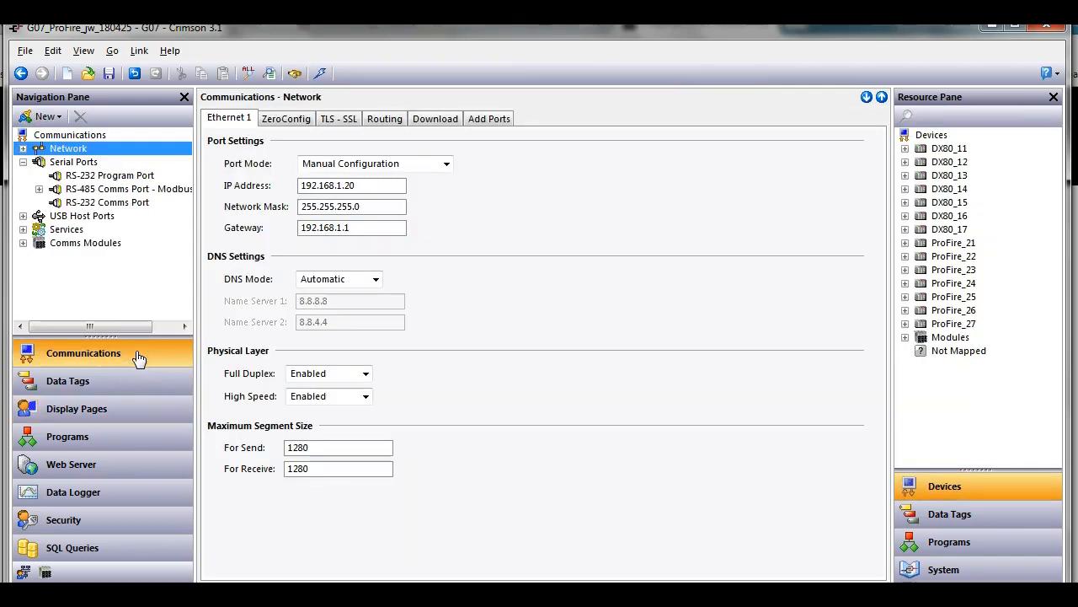
click(39, 190)
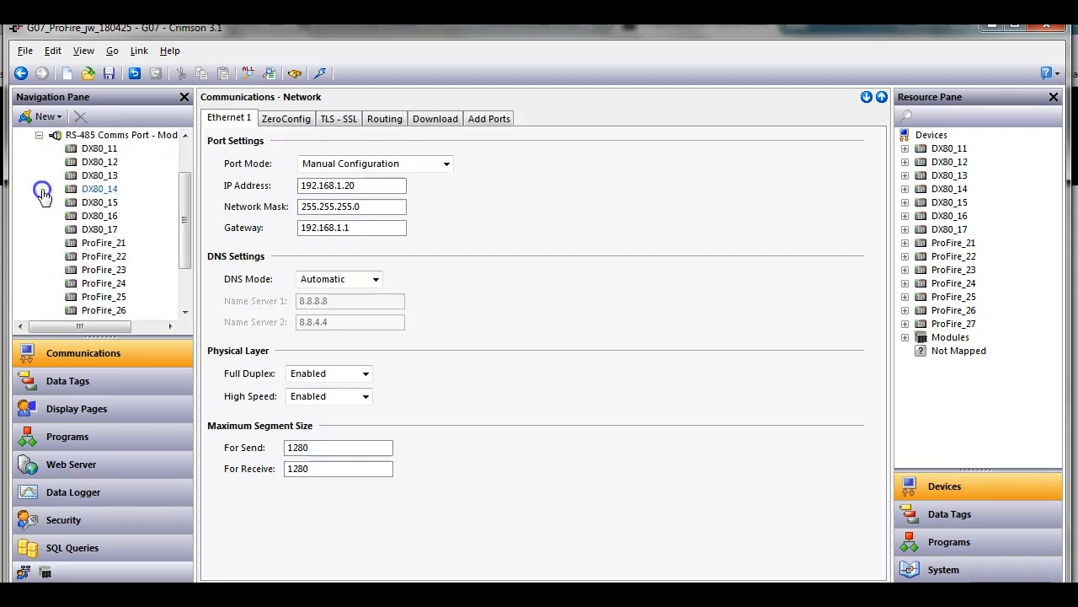
drag(194, 193, 243, 194)
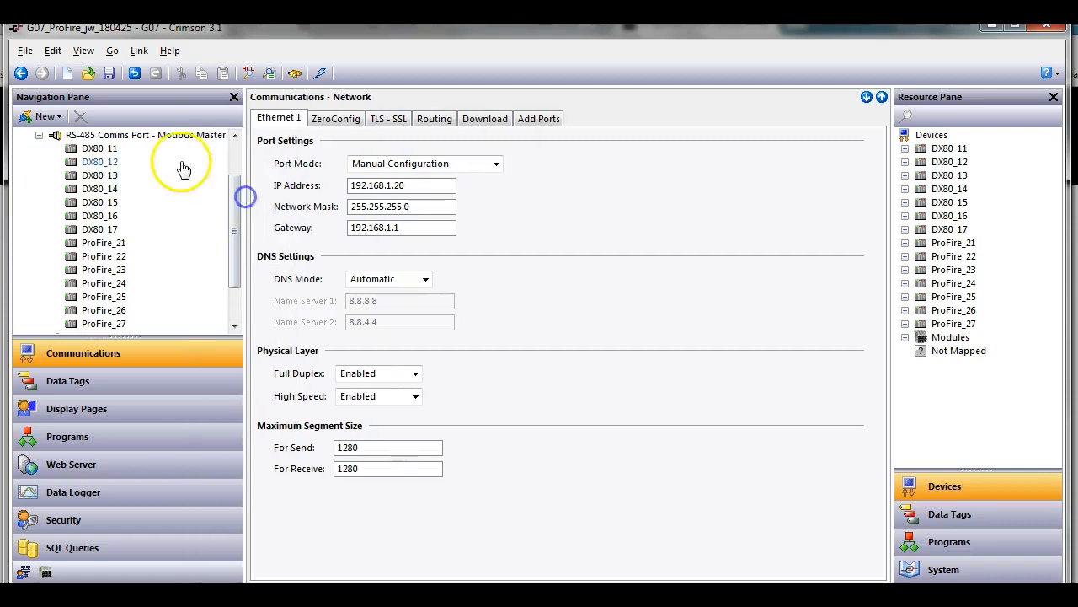
click(148, 135)
scroll(243, 208, up, 2)
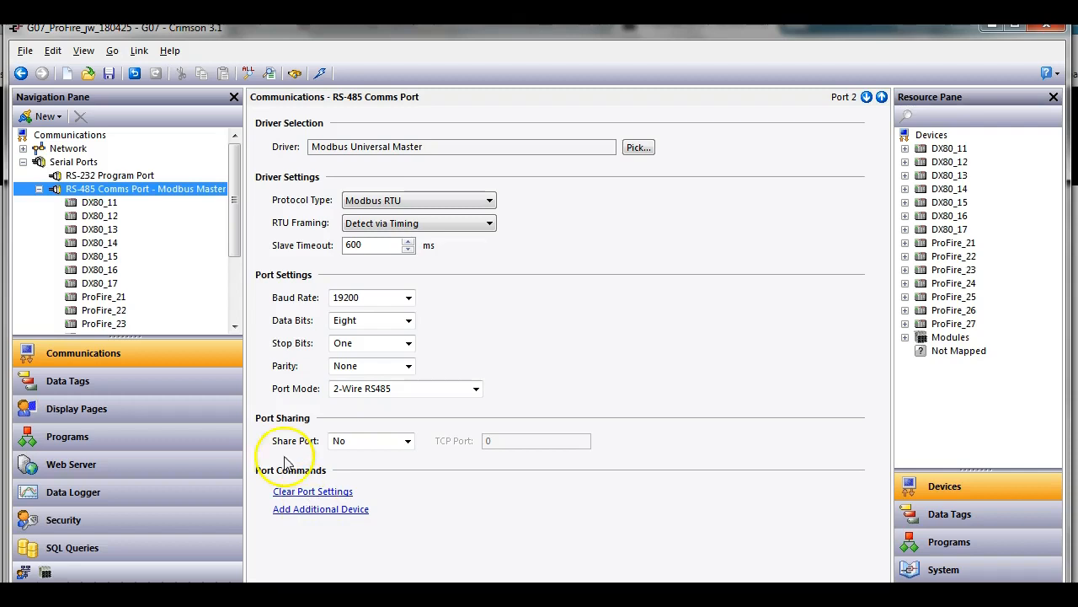
Look over the settings of devices DX80_11 and DX80_12, and return to their parent RS-485 port's settings.
click(85, 204)
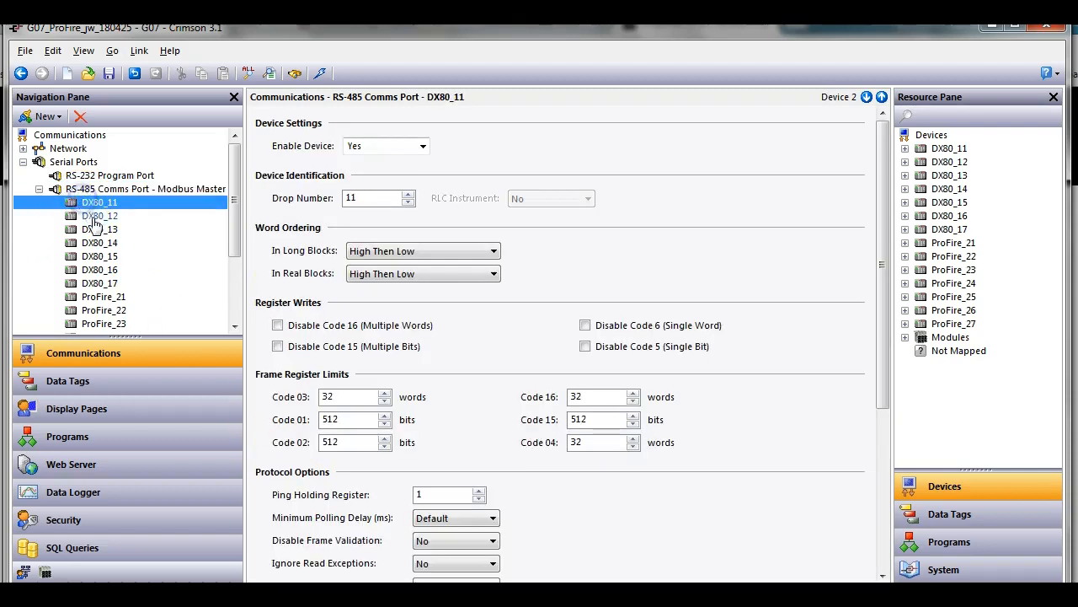
click(94, 214)
click(96, 204)
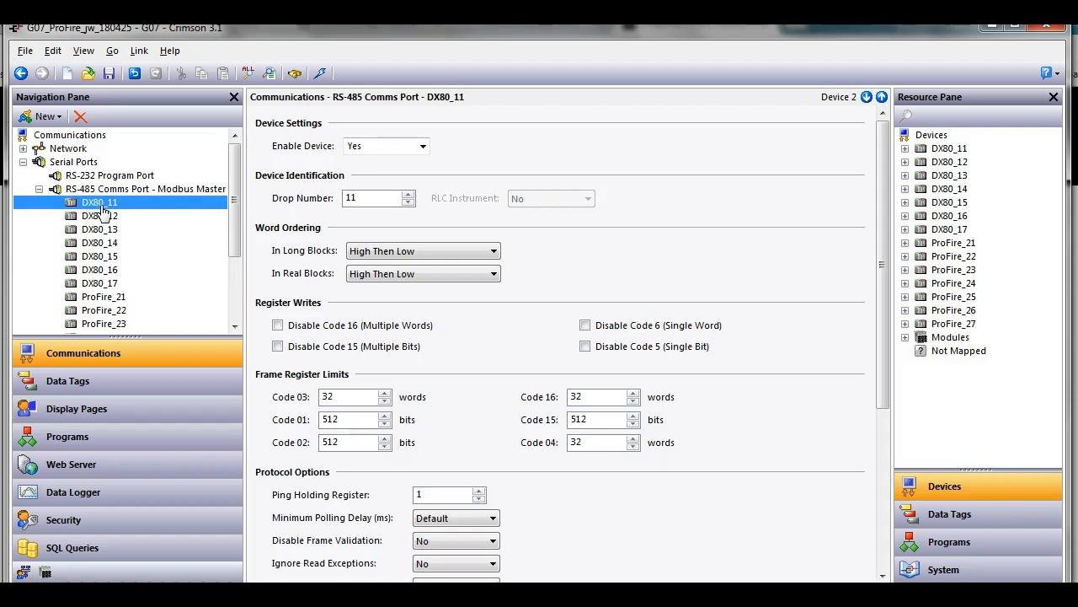
click(106, 188)
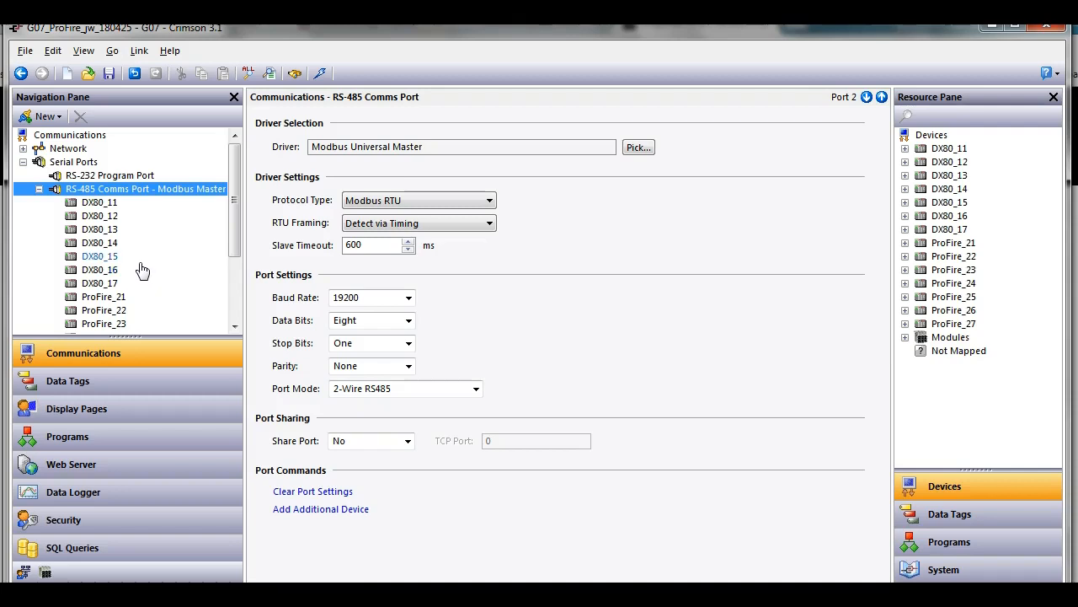
Compare the drop numbers of devices DX80_11 through DX80_14, ending on DX80_11.
click(99, 206)
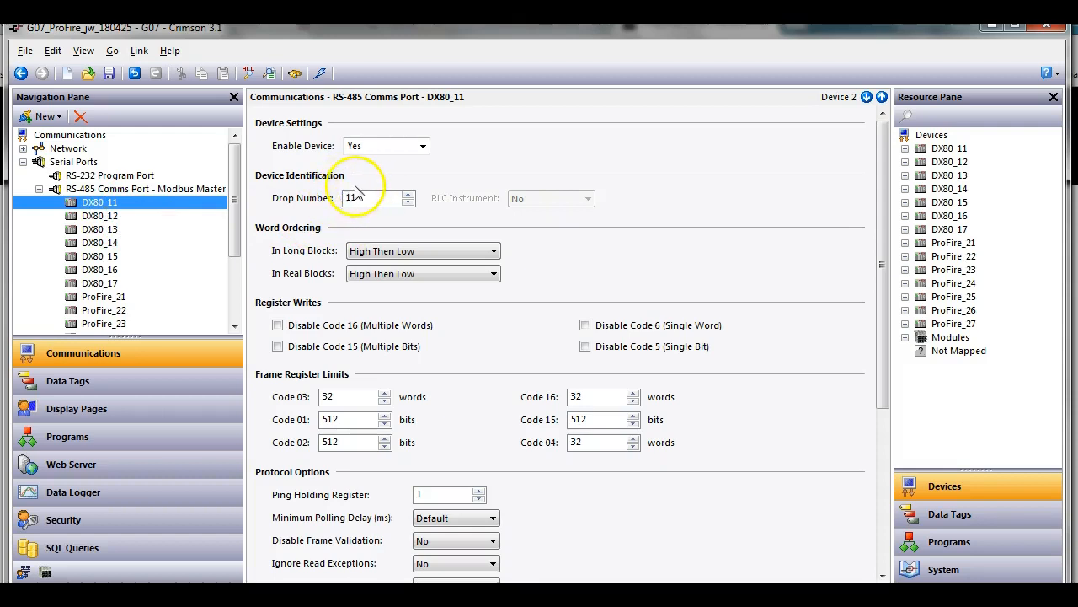
click(99, 216)
click(102, 230)
click(106, 243)
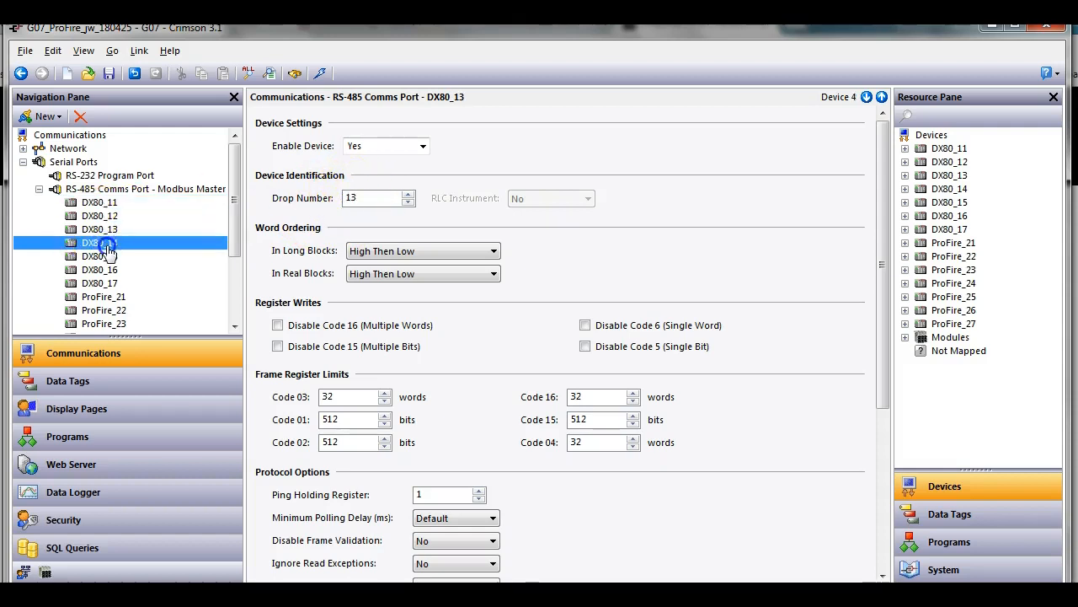
click(107, 204)
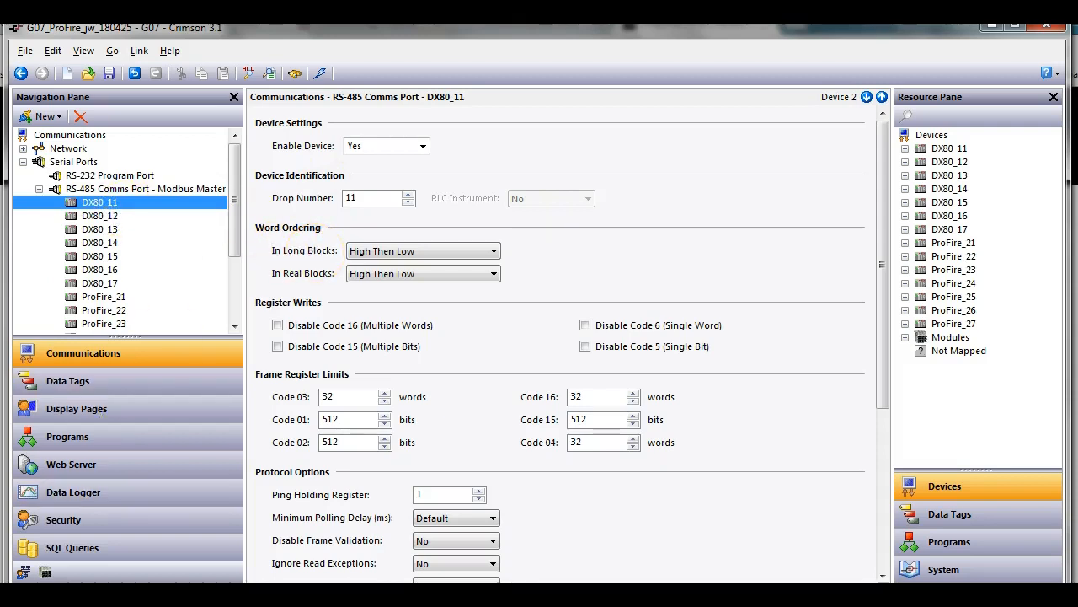
View the Banner DX80 product page in the web browser, and check the drop numbers of DX80_12 and DX80_13 in Crimson.
key(alt+Tab)
click(57, 27)
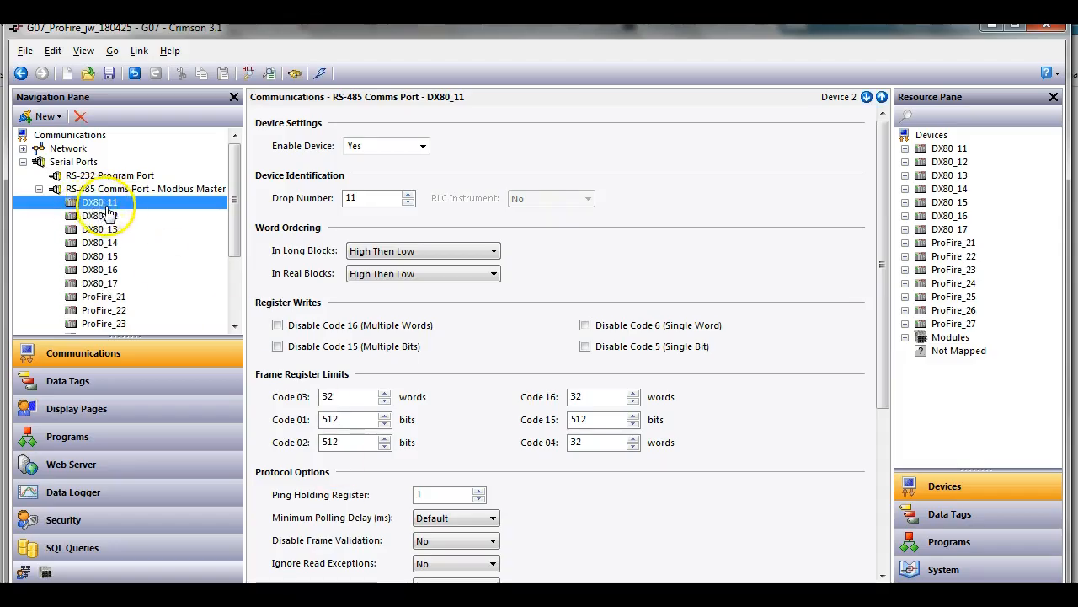
click(120, 218)
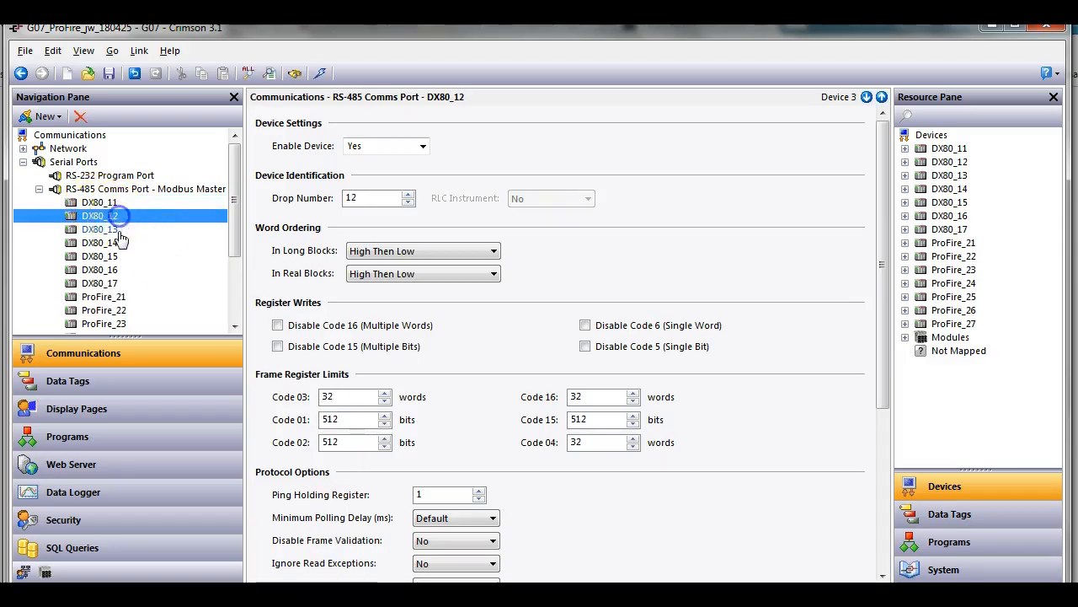
click(121, 232)
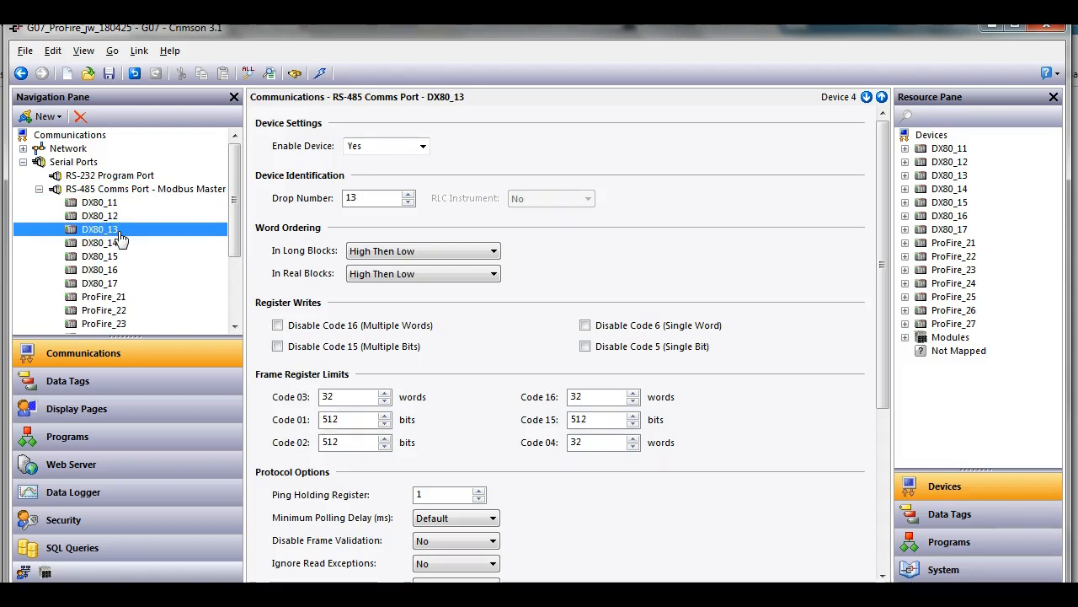
Review the drop numbers of the ProFire_21 through ProFire_27 devices on the RS-485 port.
drag(235, 230, 240, 295)
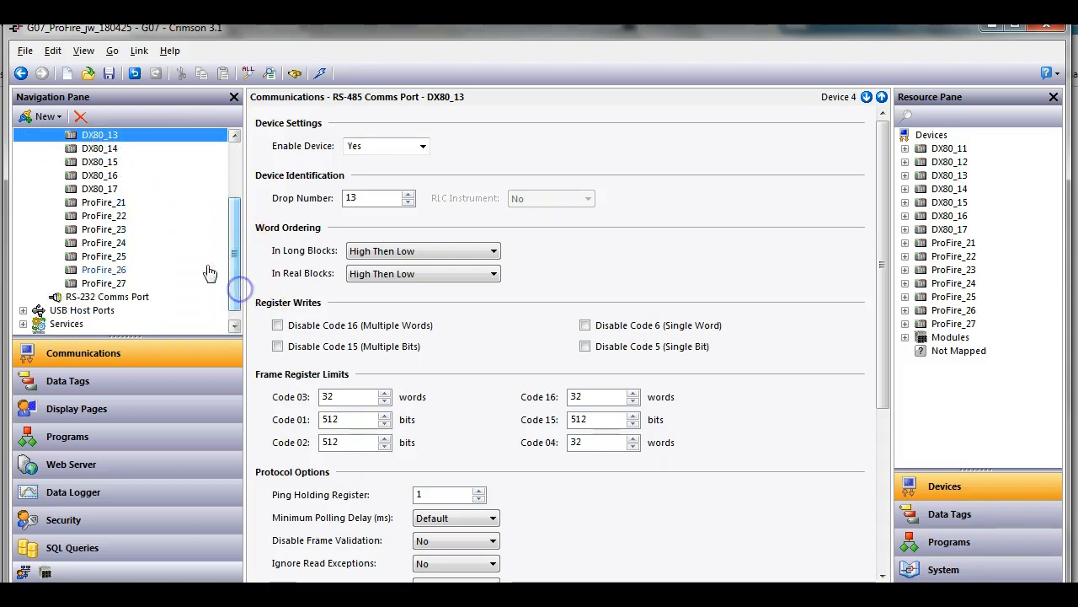
click(114, 204)
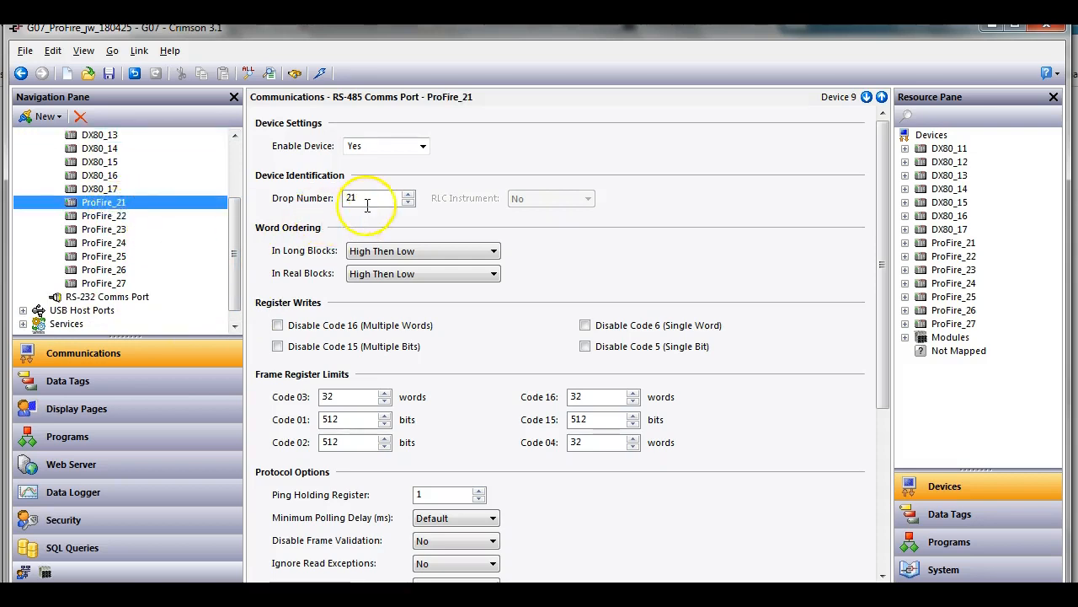
click(127, 216)
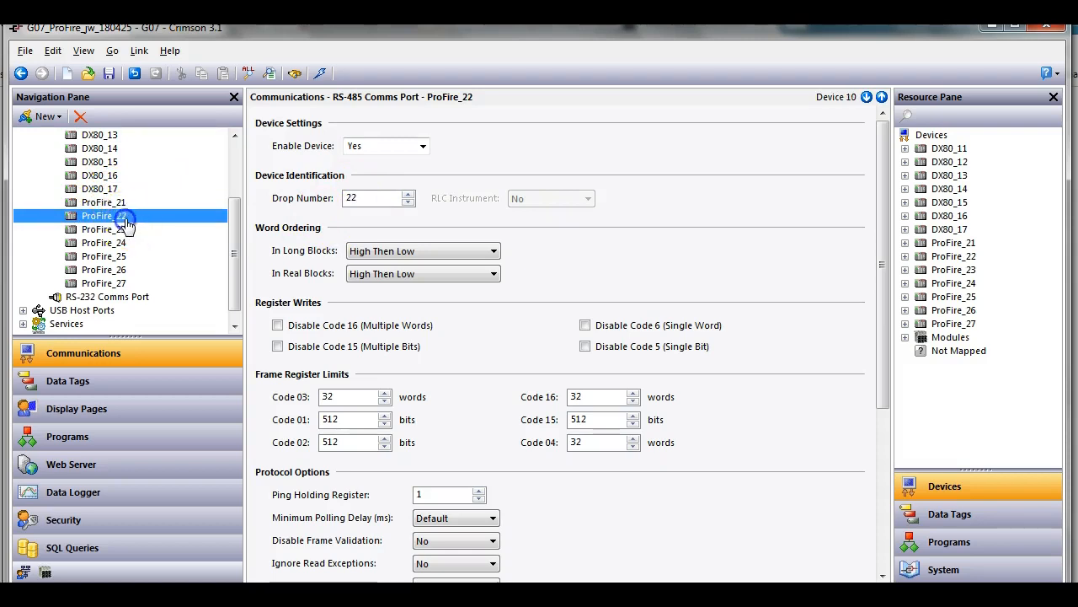
click(106, 231)
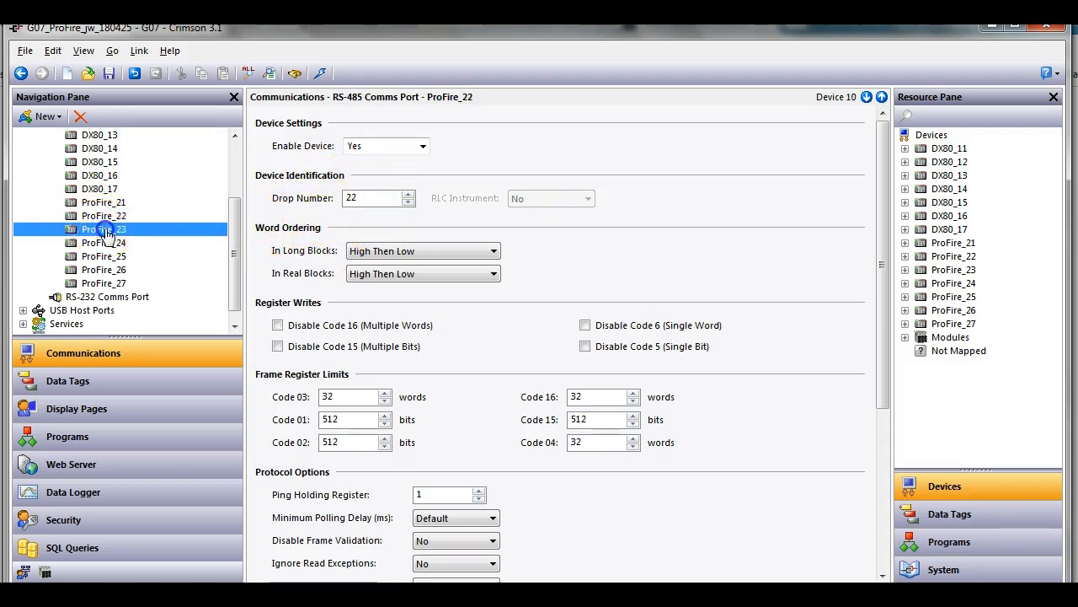
click(109, 244)
click(119, 256)
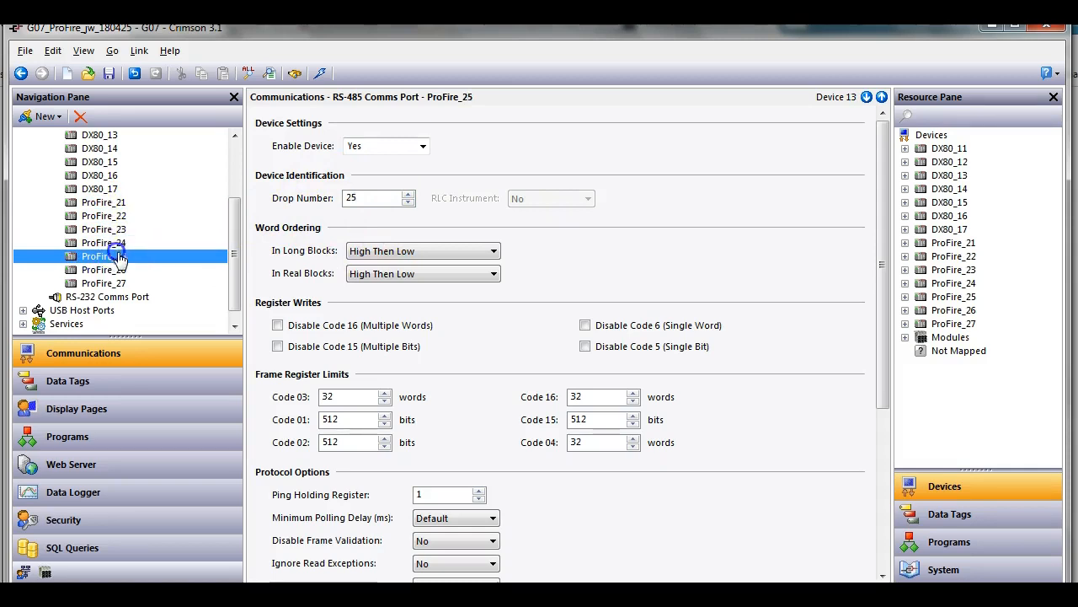
click(123, 270)
click(123, 283)
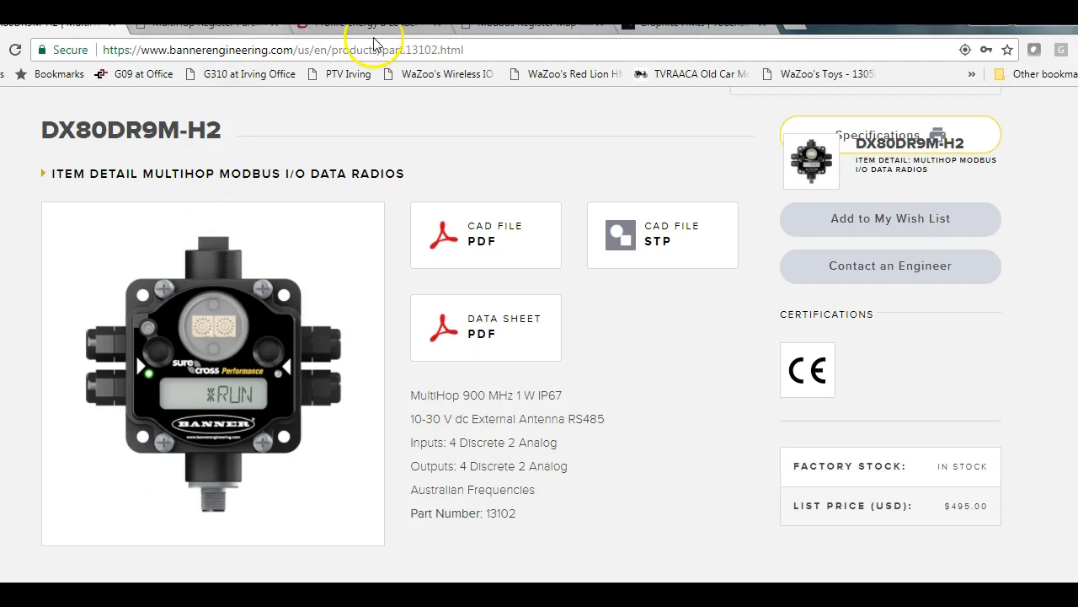
View Profire's home page in the web browser and skim the PF3107-00 Modbus Register Map document from its cover page.
click(385, 25)
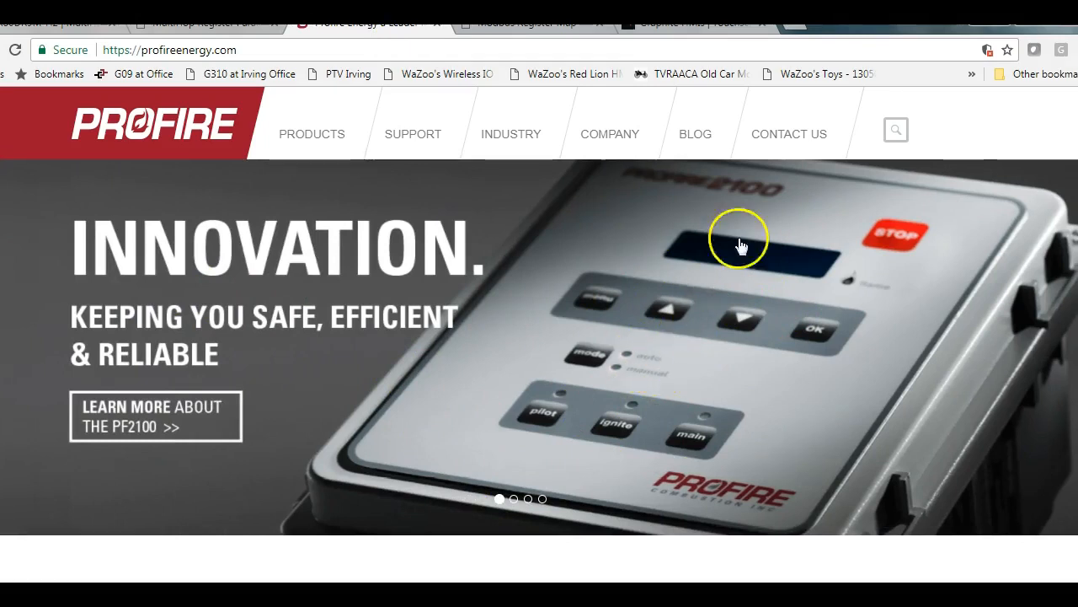
click(529, 32)
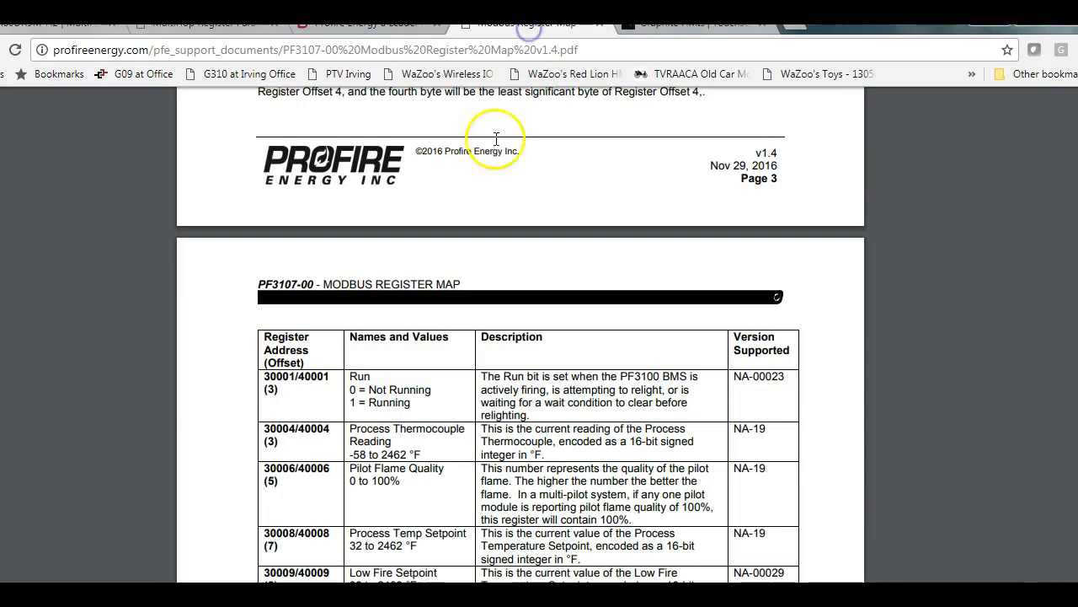
drag(1077, 365, 1077, 130)
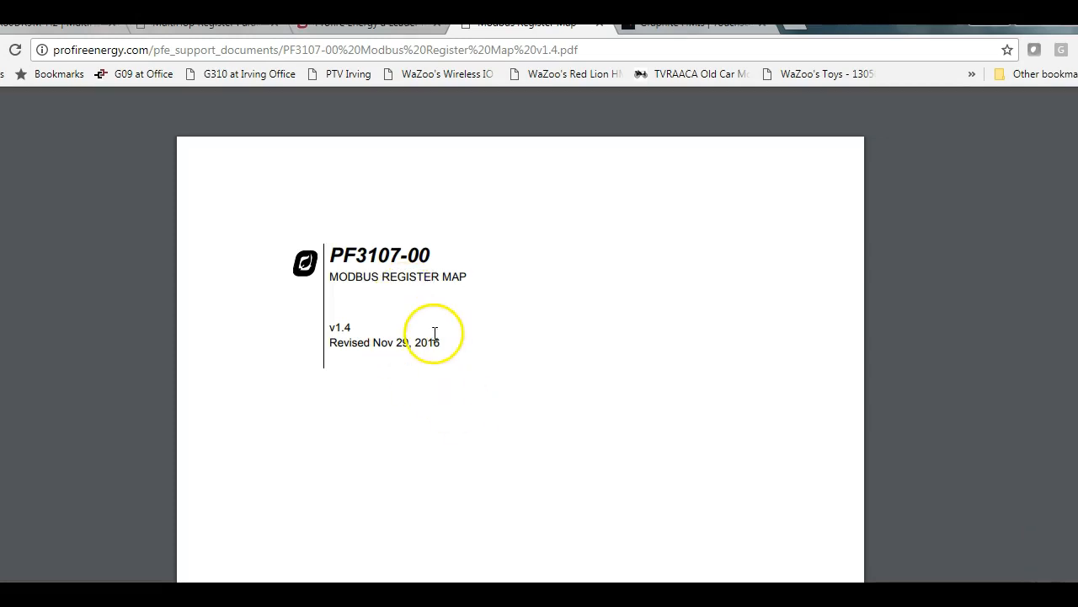
scroll(440, 346, down, 10)
scroll(440, 346, down, 20)
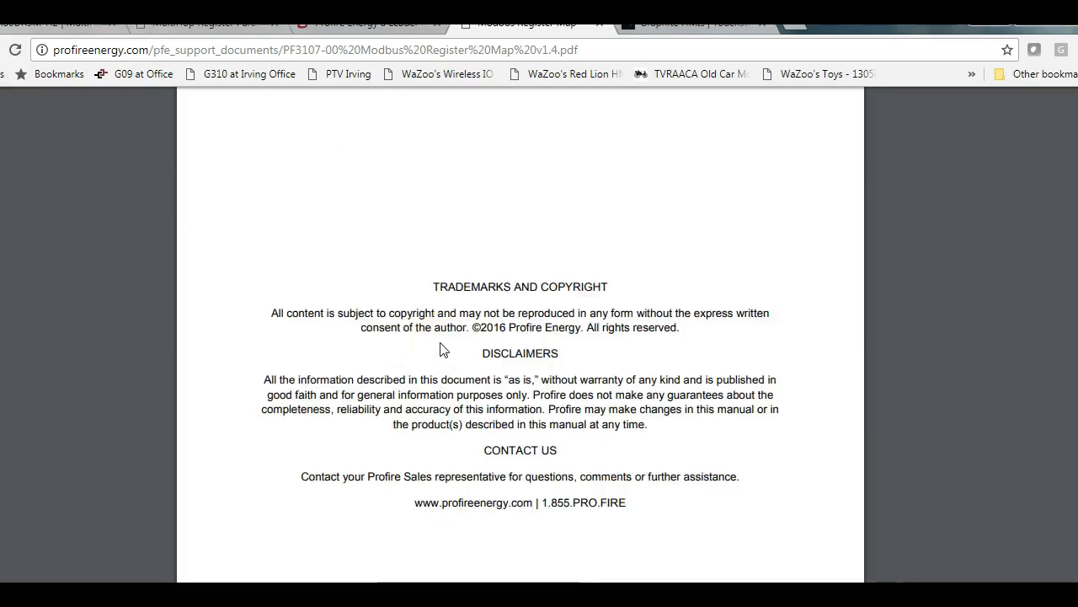
scroll(440, 346, down, 20)
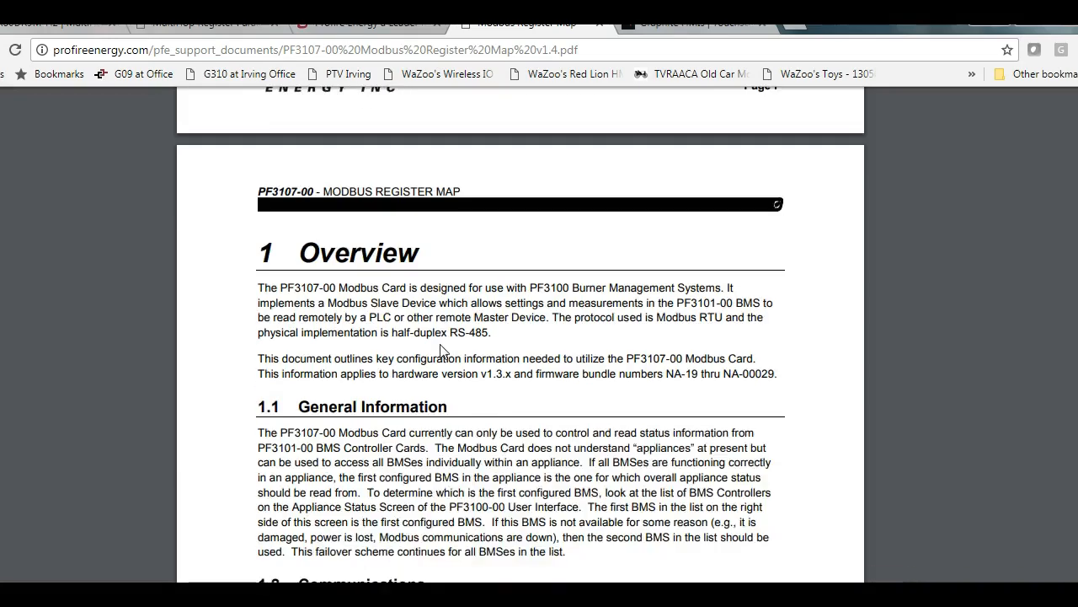
scroll(441, 352, down, 5)
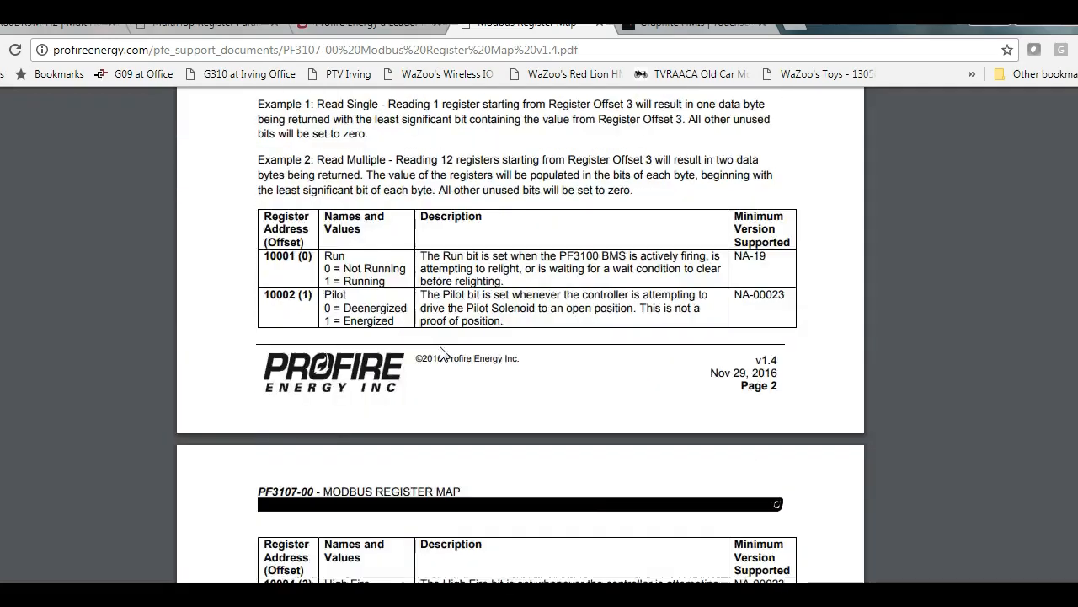
Examine the register map's read-only discrete inputs section and the table of 30001/40001 register addresses.
scroll(441, 352, up, 3)
click(269, 353)
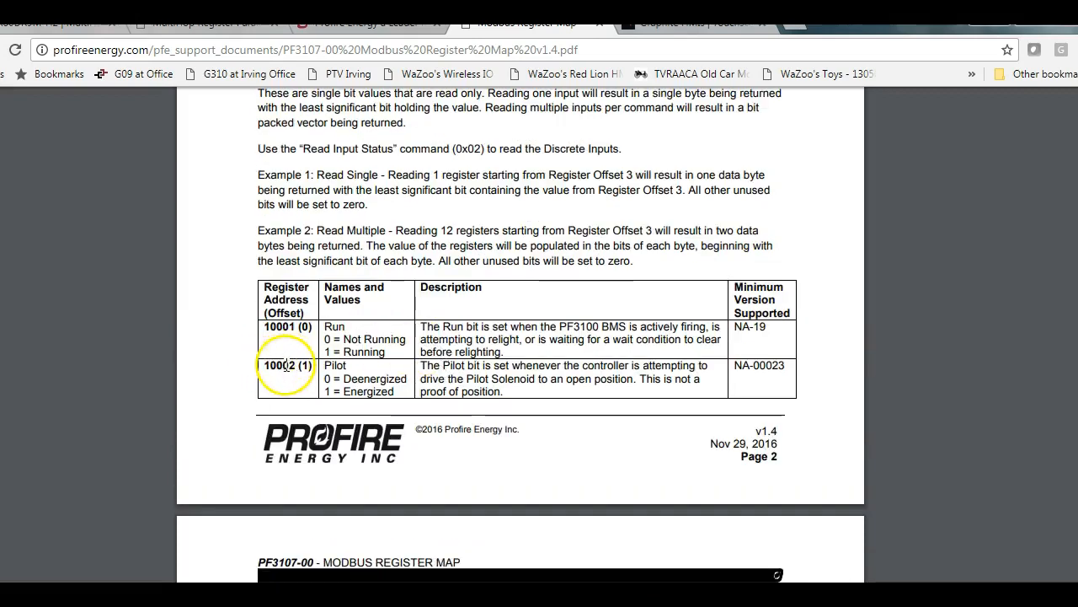
scroll(317, 376, up, 2)
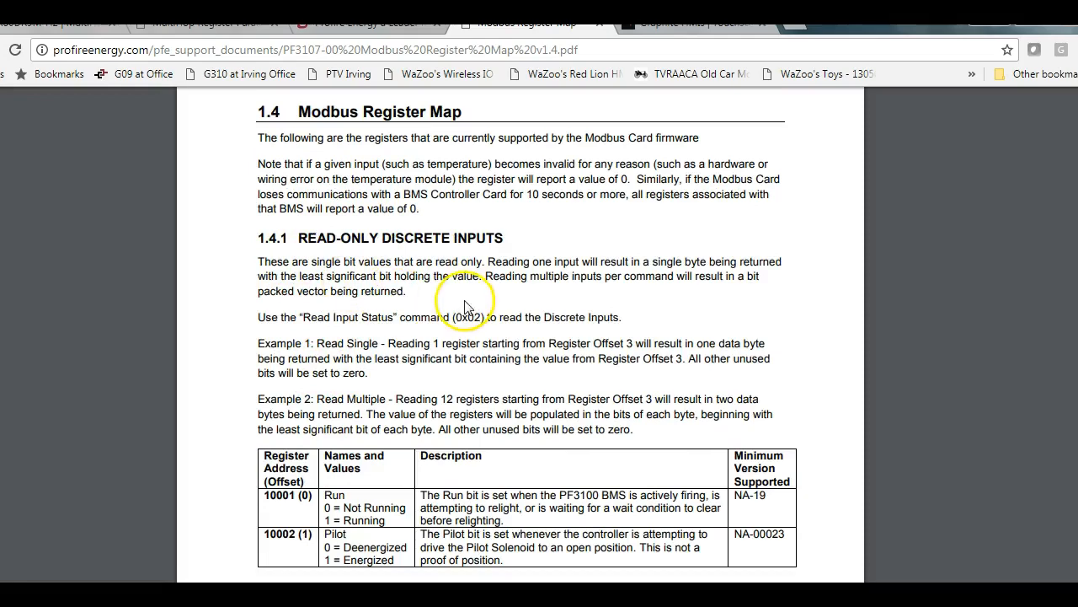
scroll(417, 394, down, 1)
scroll(413, 400, down, 15)
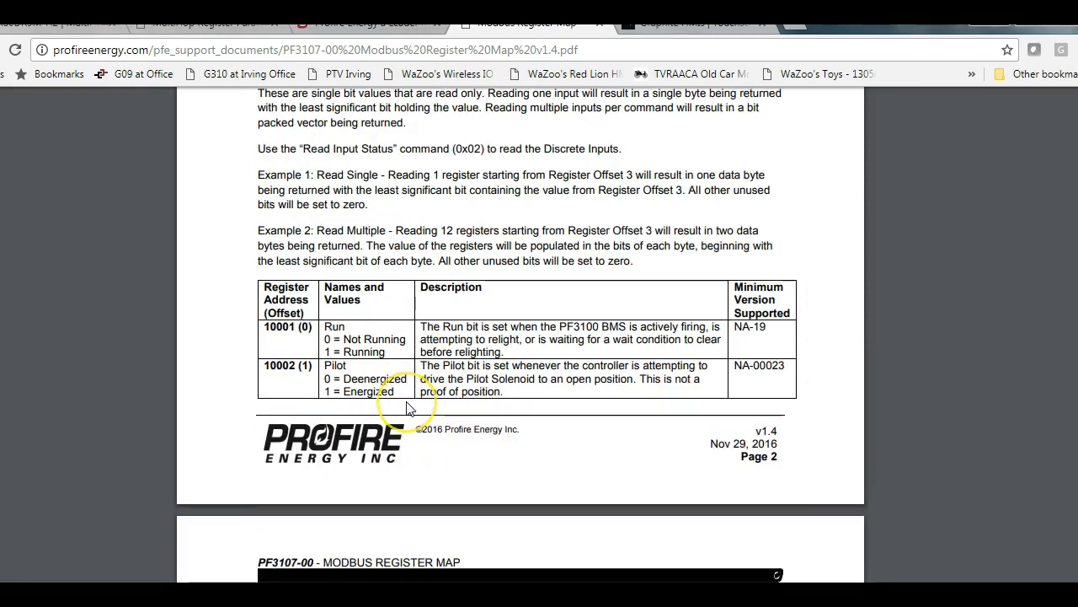
scroll(406, 408, down, 4)
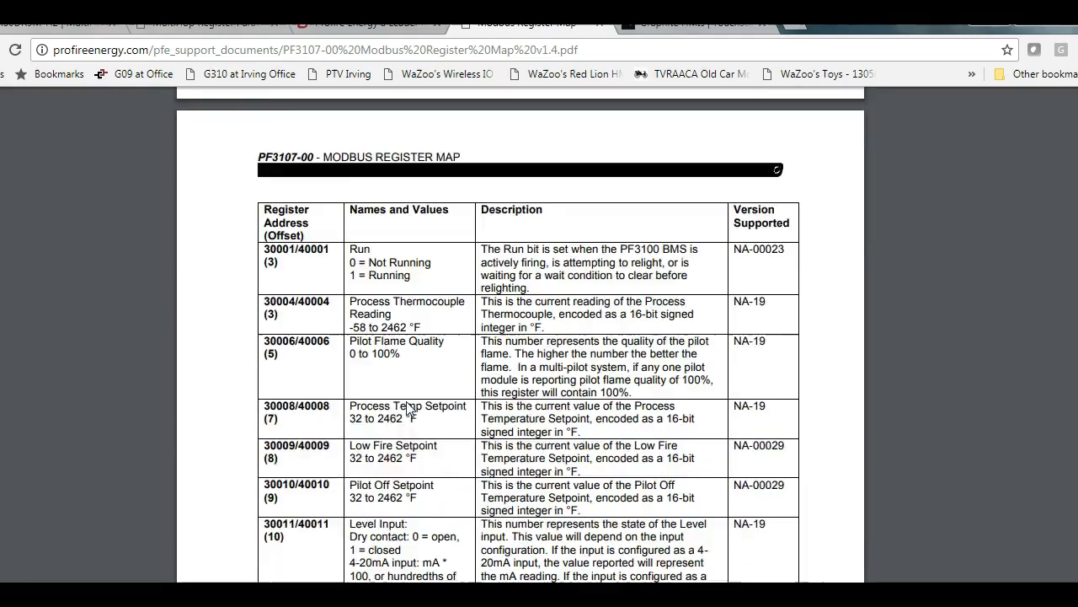
Examine the PF3107-00 table of 30001/40001 through 30050/40050 registers.
scroll(408, 402, up, 1)
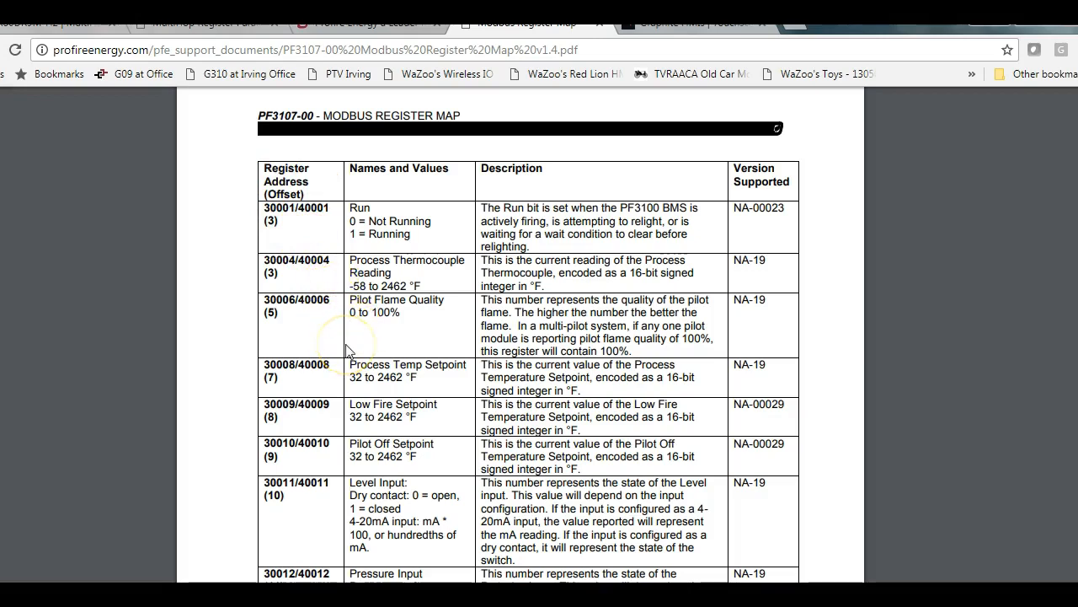
scroll(346, 349, down, 12)
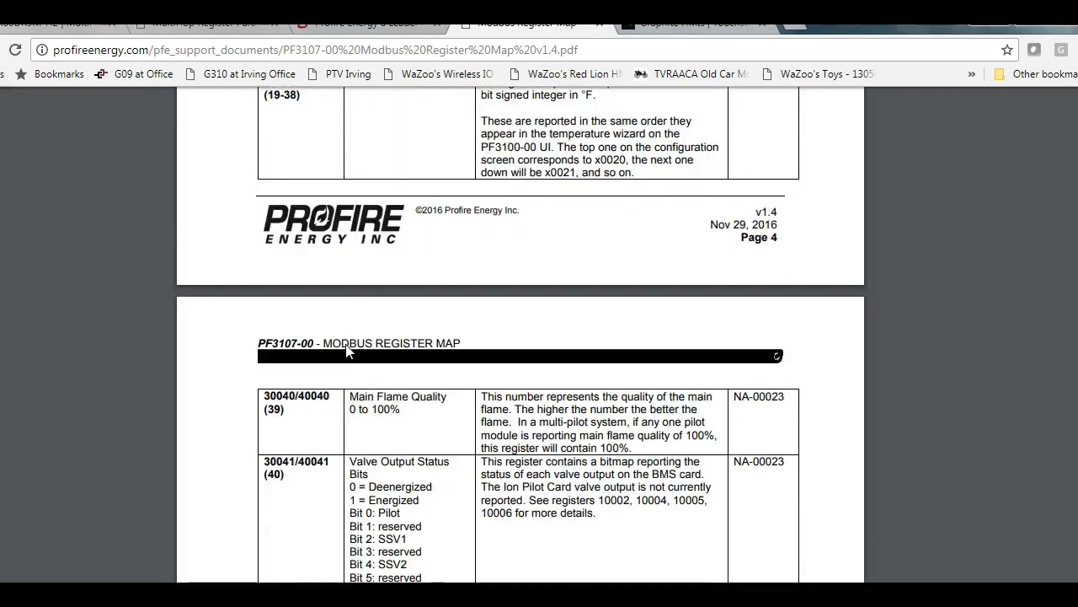
scroll(346, 350, down, 4)
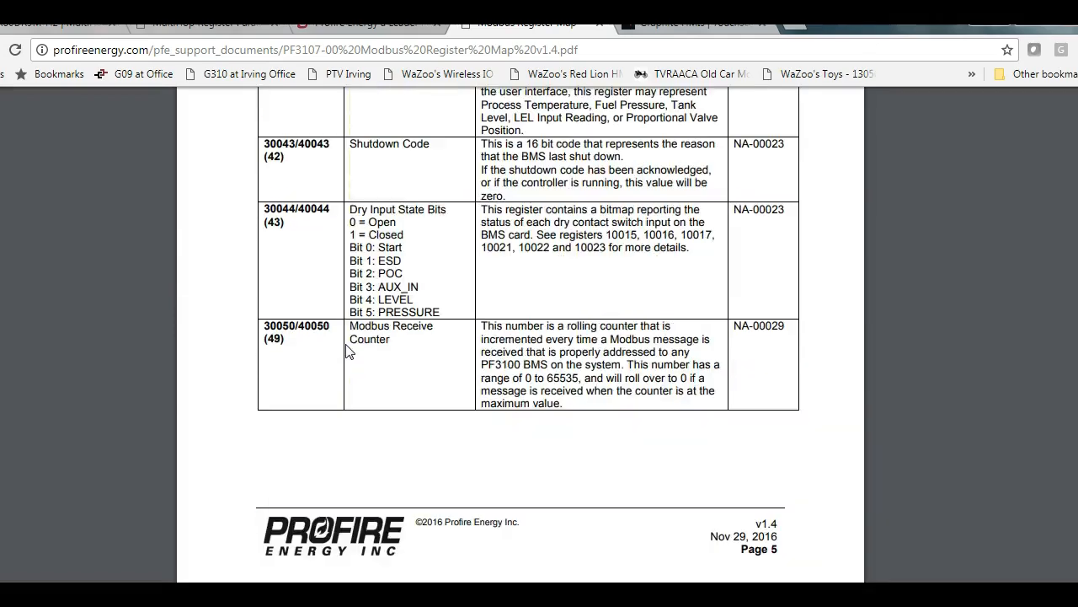
scroll(347, 346, down, 4)
scroll(345, 348, up, 20)
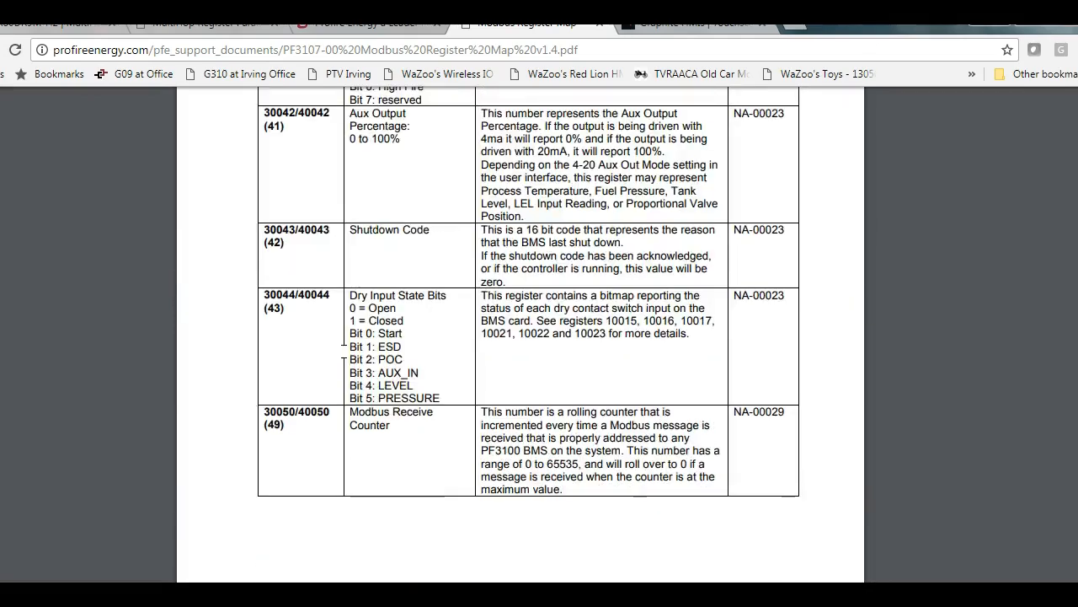
scroll(335, 357, up, 15)
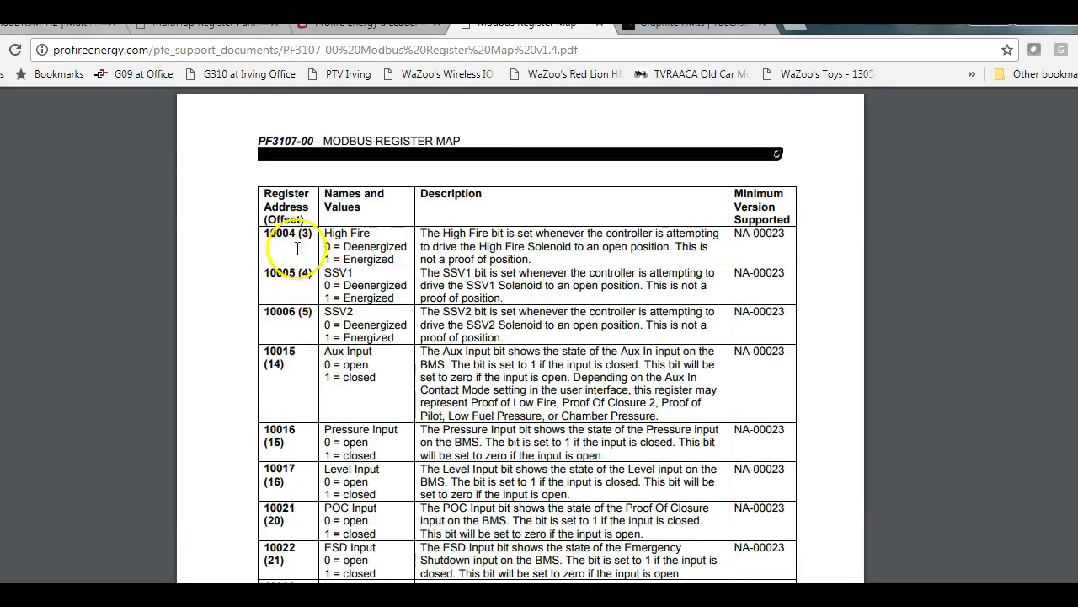
Examine the addresses and offsets of discrete inputs 10001 through 10006 across pages 2 and 3 of the PF3107-00 register map.
scroll(298, 249, up, 5)
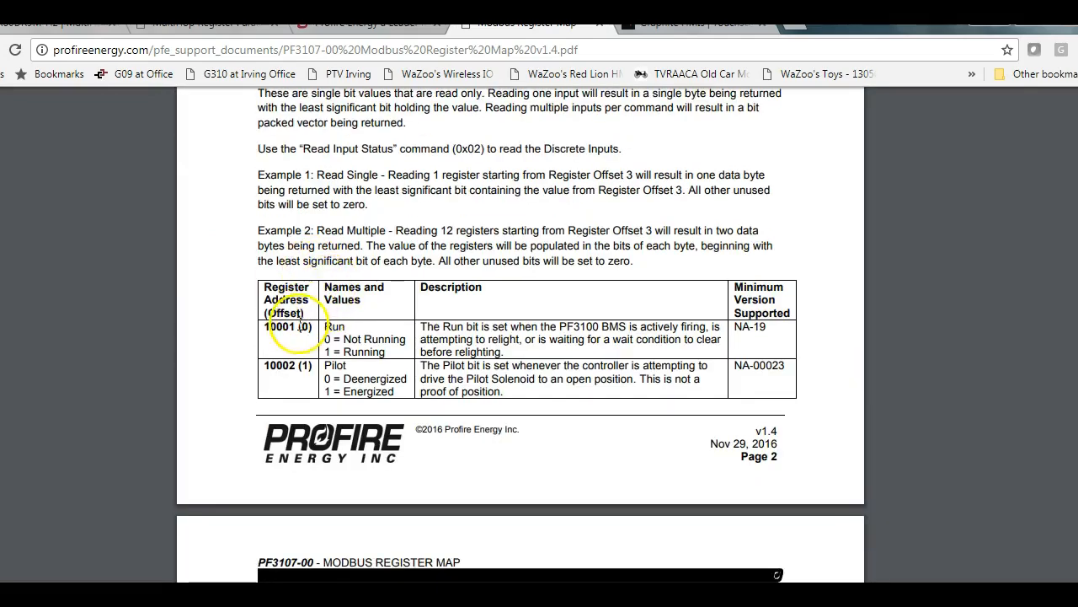
scroll(301, 323, down, 1)
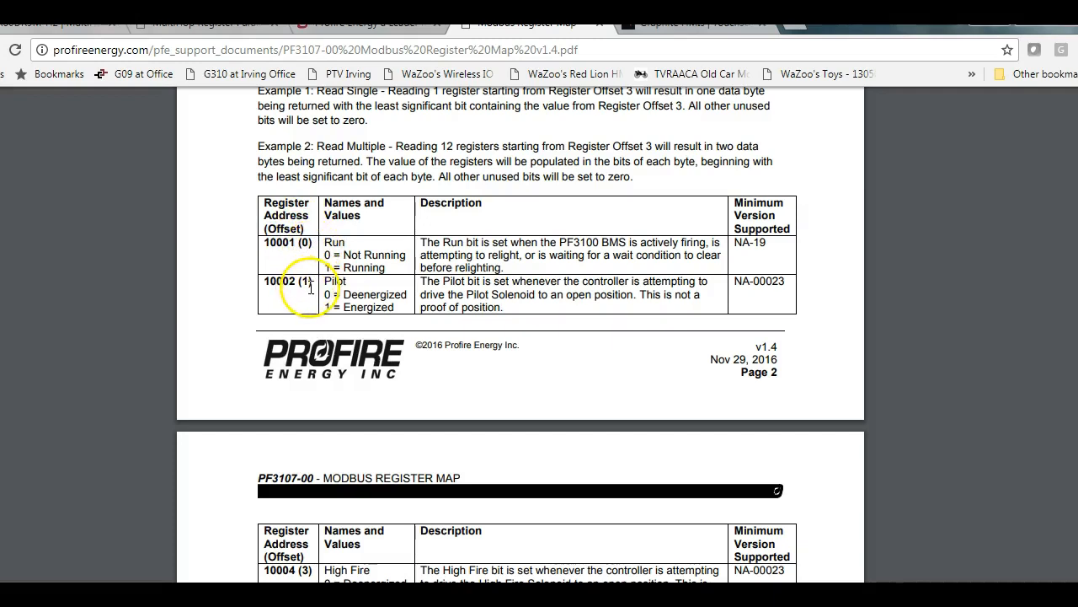
scroll(322, 375, down, 2)
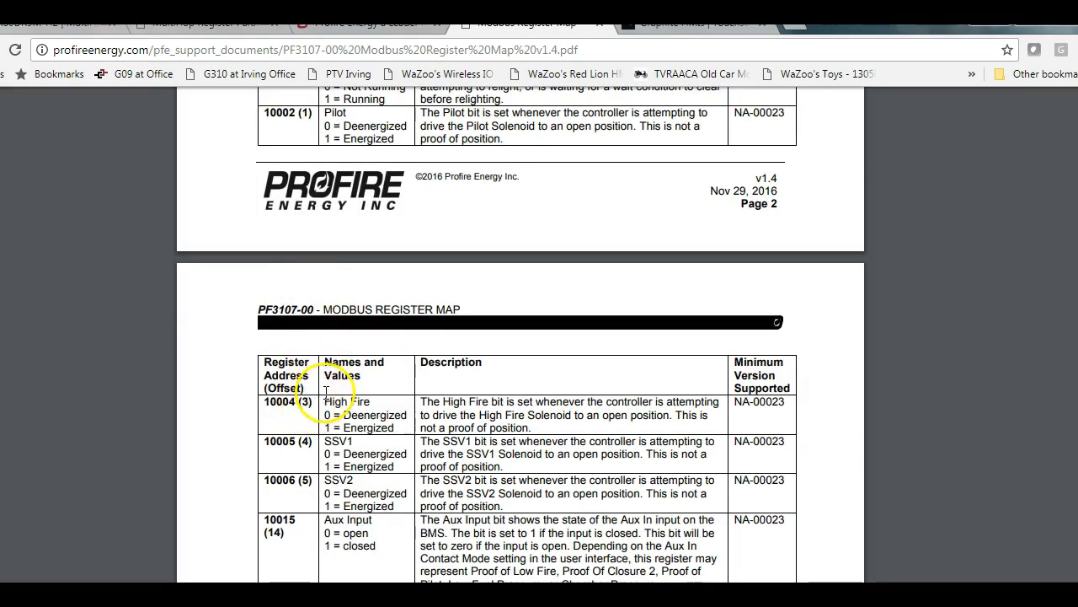
scroll(318, 405, up, 2)
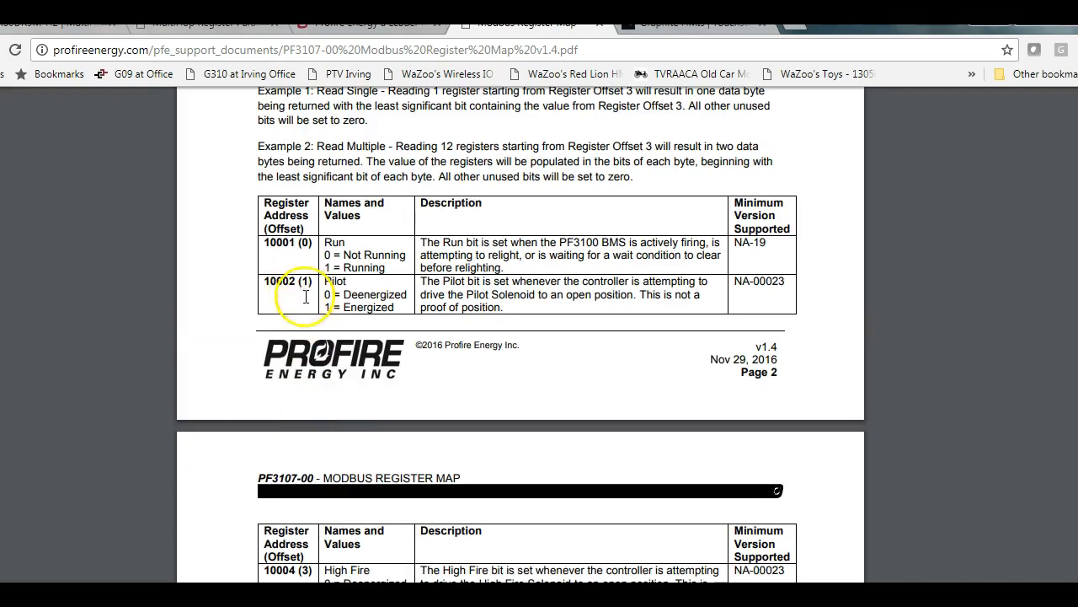
scroll(304, 329, down, 2)
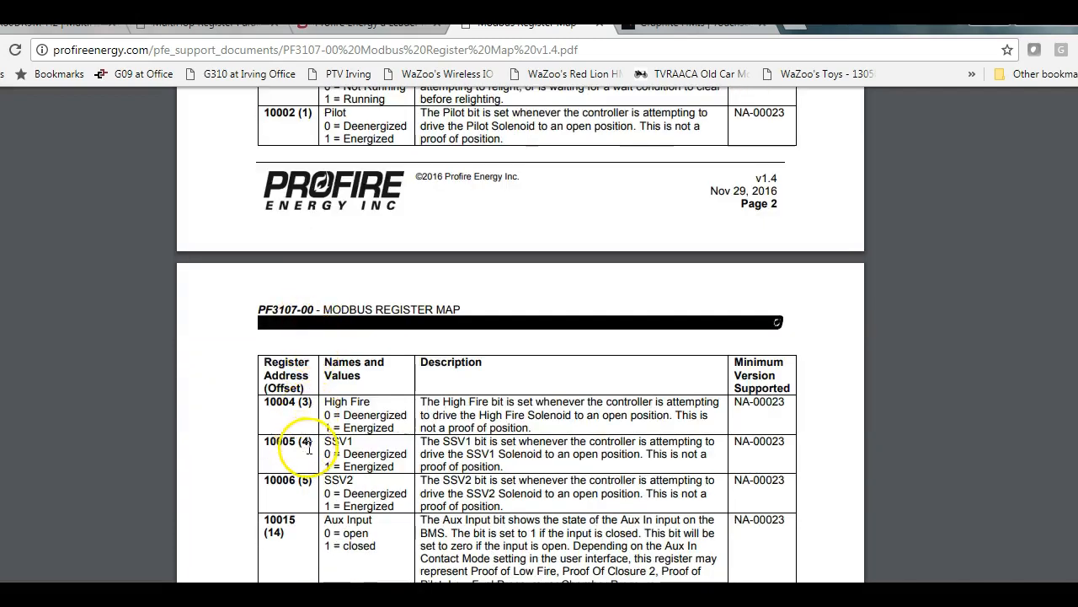
scroll(309, 449, up, 1)
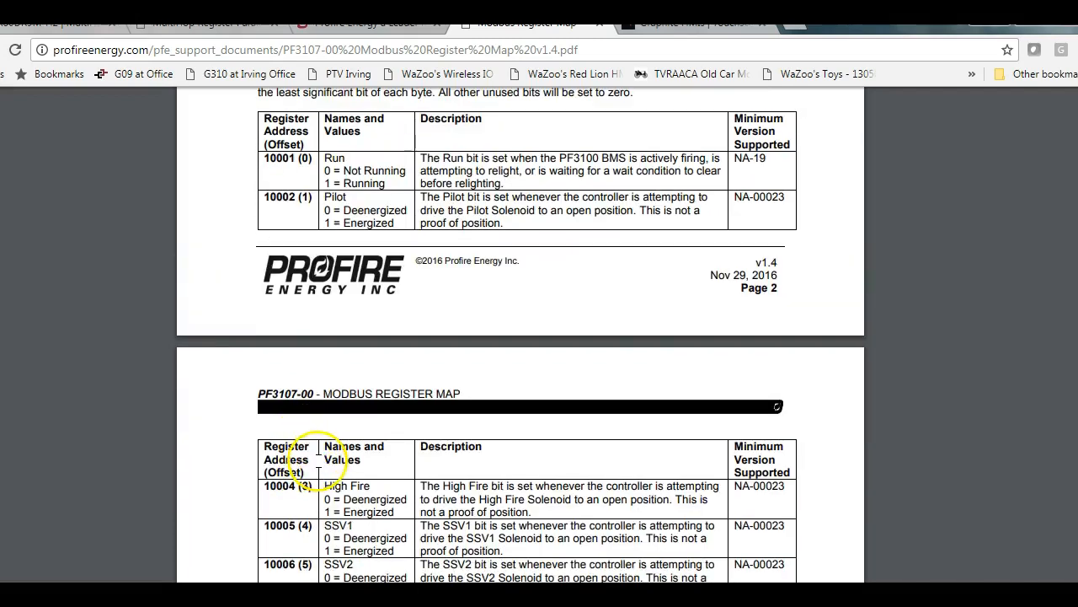
Compare the 30001/40001 register table with the discrete inputs starting at 10001 in the PF3107-00 map.
scroll(316, 465, down, 12)
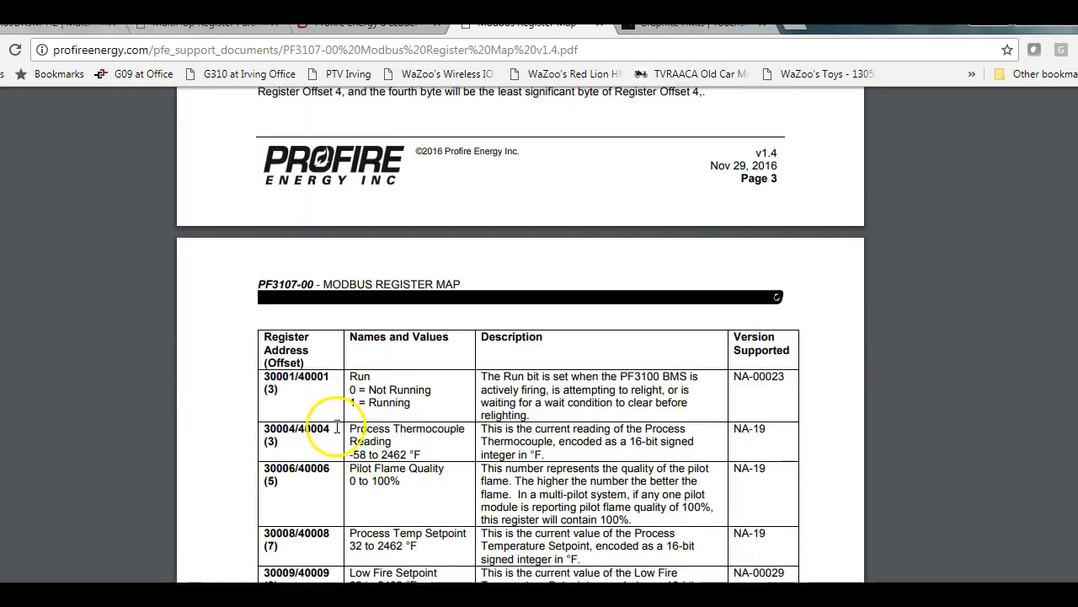
scroll(345, 459, down, 3)
scroll(289, 457, up, 9)
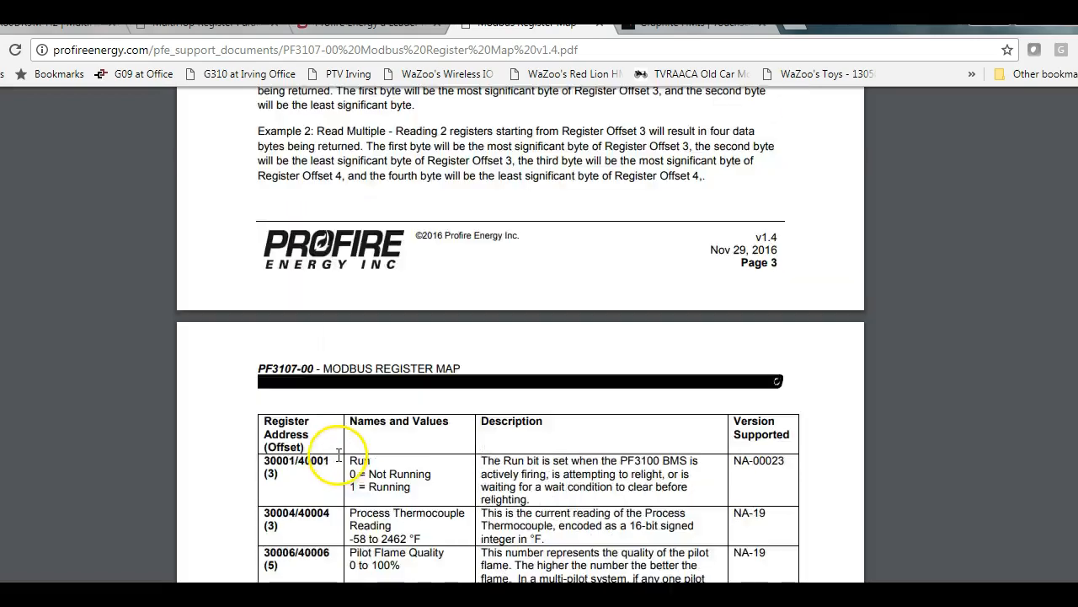
scroll(335, 438, up, 5)
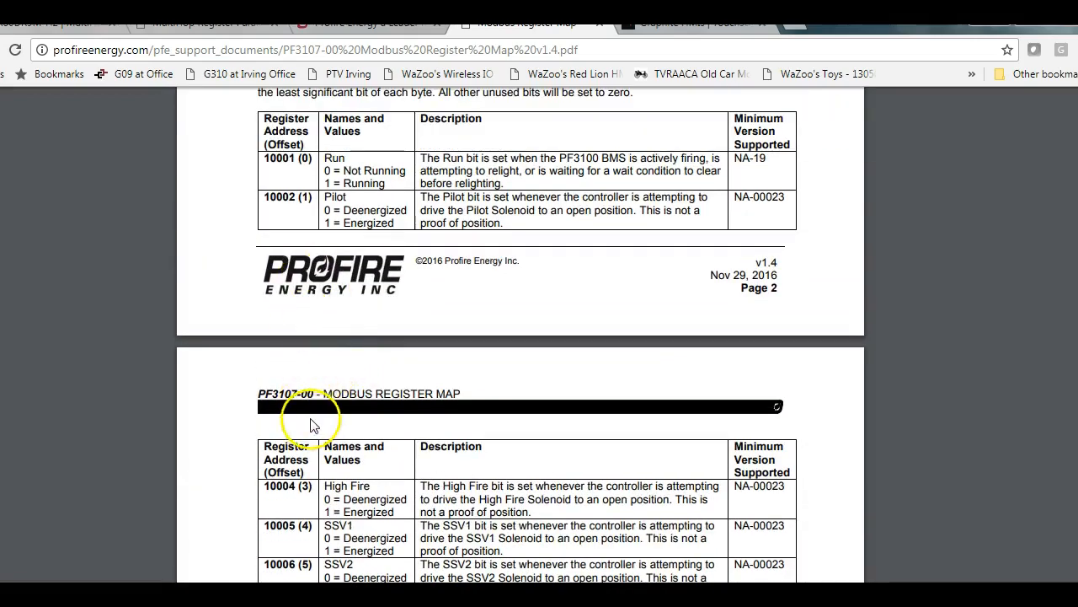
scroll(318, 368, up, 1)
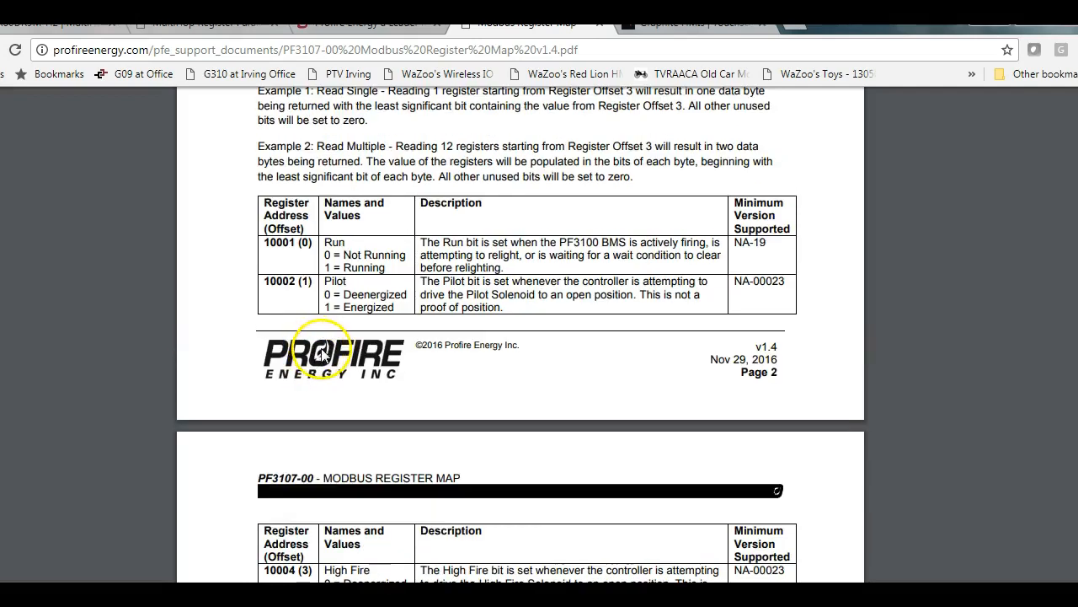
scroll(312, 345, down, 1)
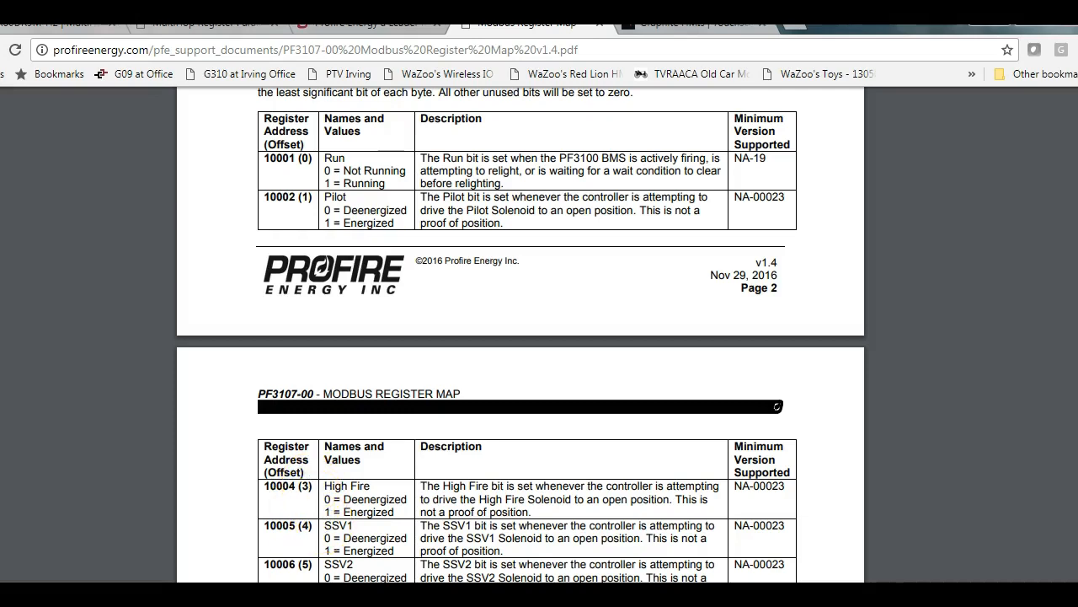
scroll(270, 508, up, 1)
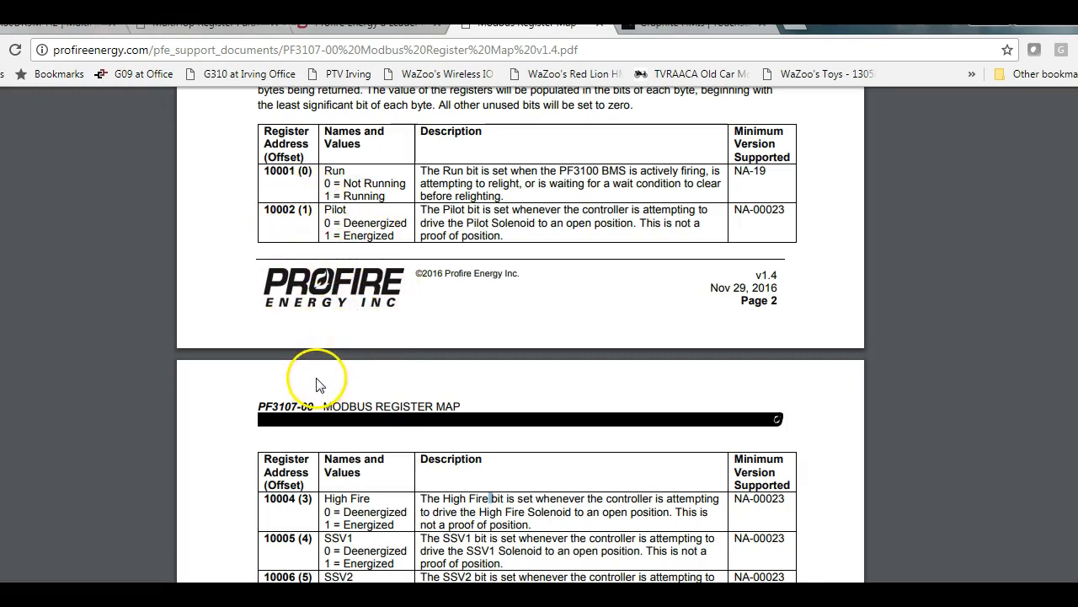
Switch to the PF2100 Modbus register map in Adobe Acrobat Reader and examine its read-only discrete inputs section.
click(291, 595)
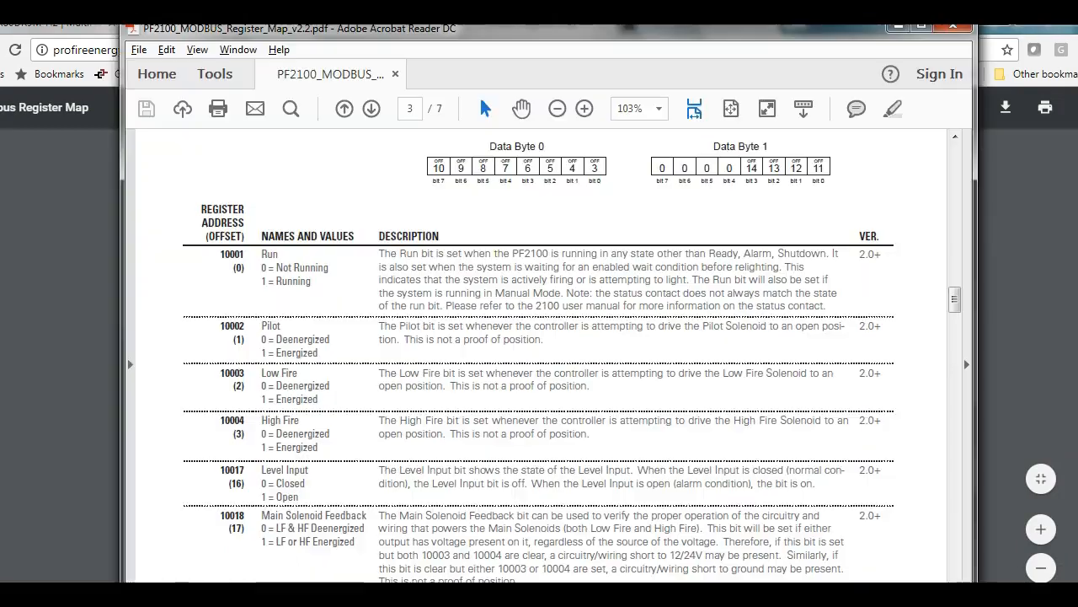
scroll(296, 327, up, 5)
scroll(317, 324, up, 3)
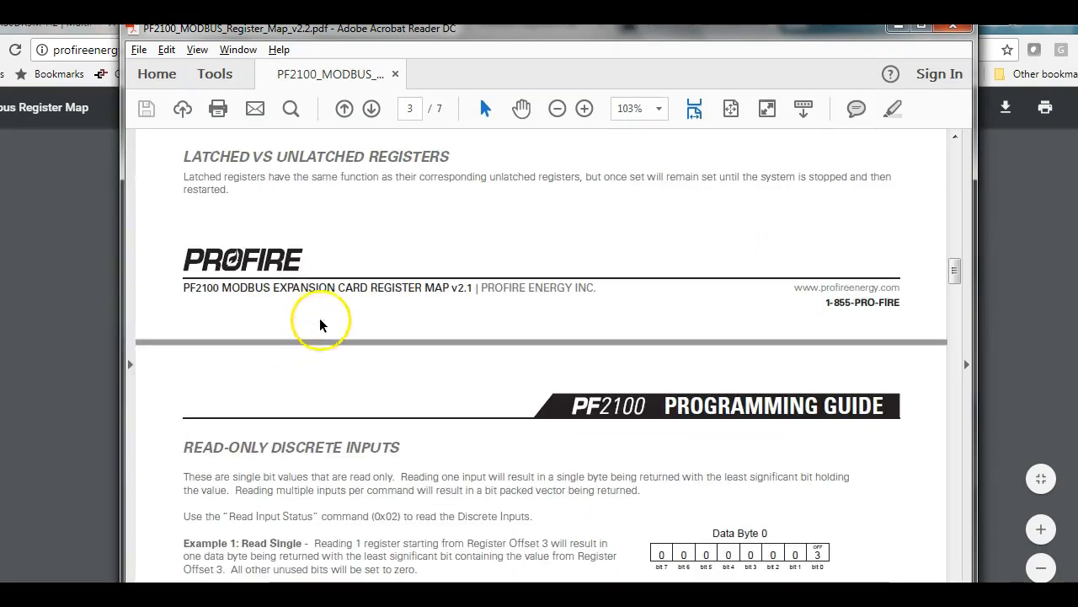
scroll(362, 278, down, 2)
scroll(362, 287, down, 3)
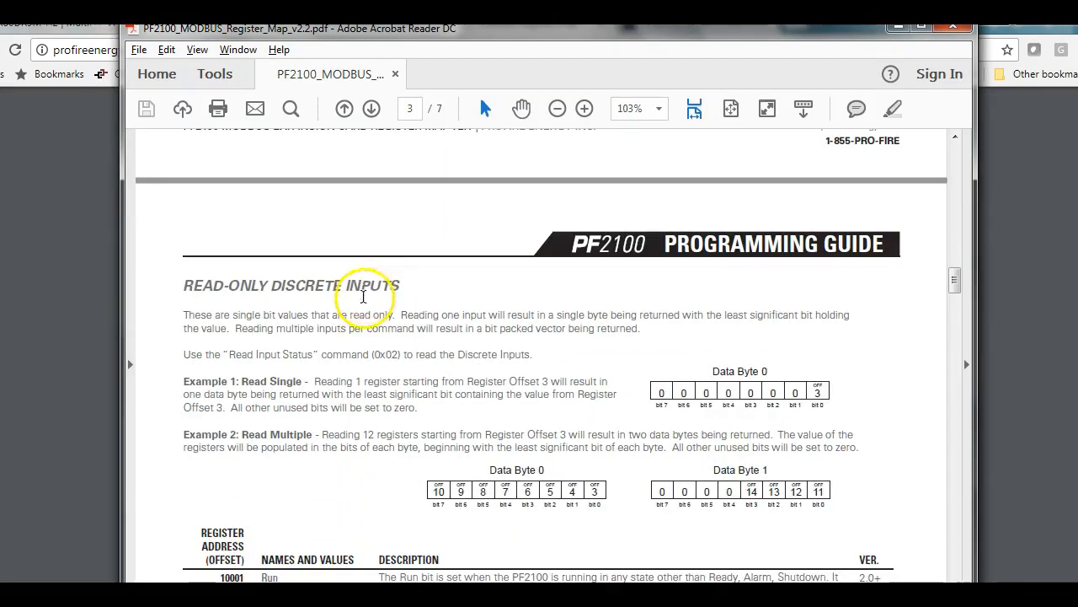
scroll(356, 325, down, 2)
scroll(354, 337, up, 4)
scroll(354, 337, up, 1)
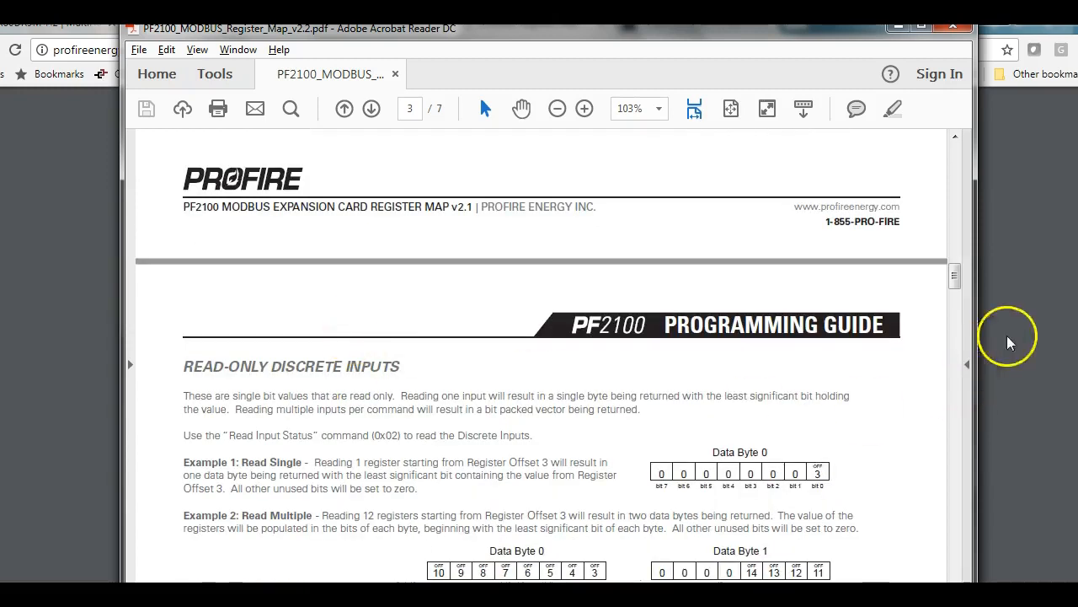
View the PF2100 document's cover page, and return to the discrete input table on page 3.
drag(955, 277, 955, 150)
scroll(685, 337, down, 4)
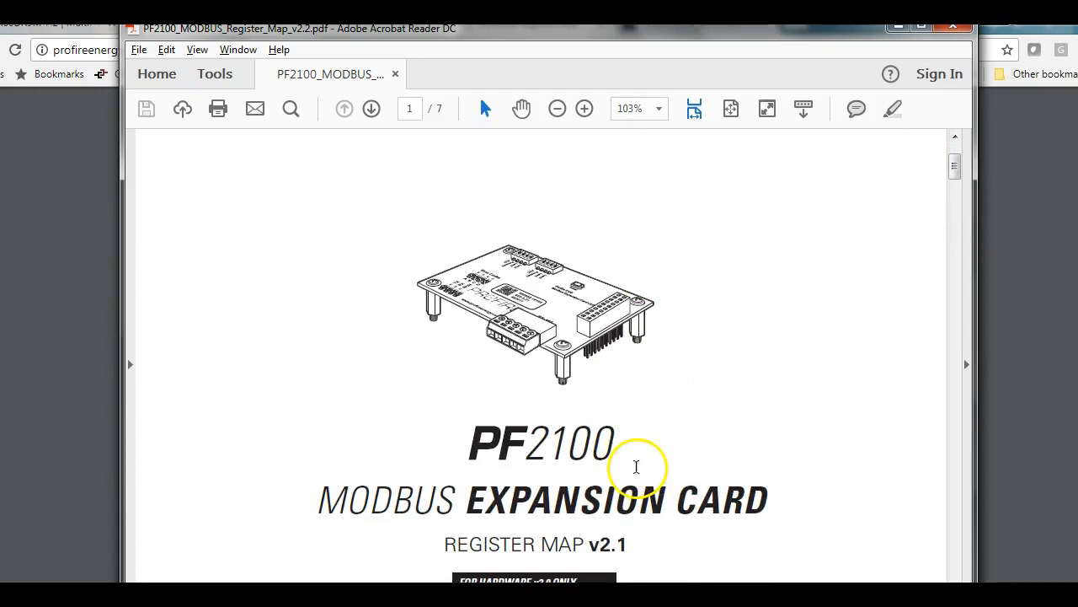
scroll(647, 459, down, 1)
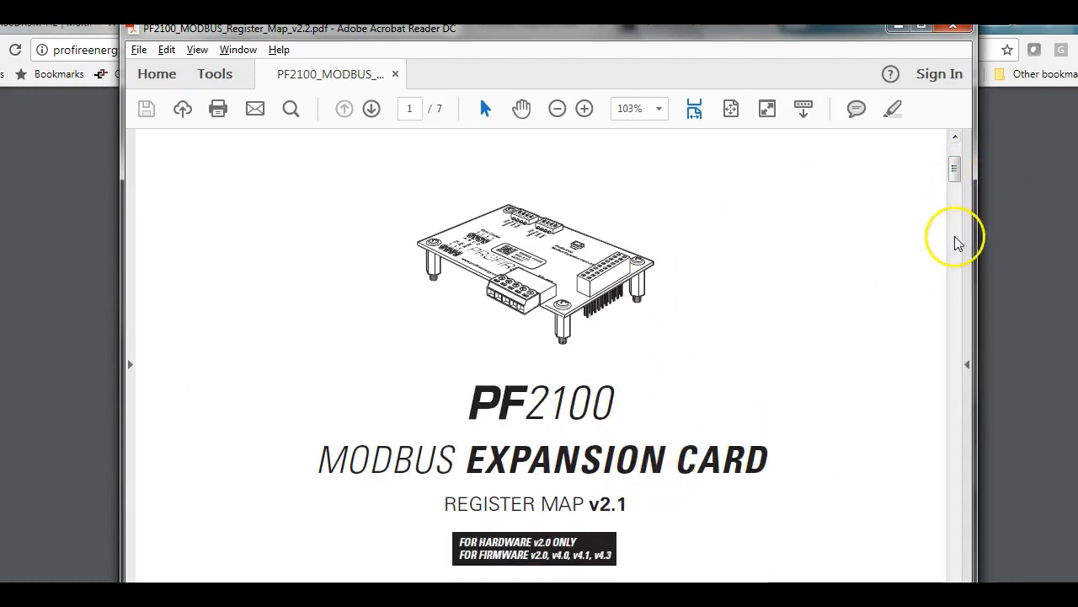
click(954, 364)
click(956, 373)
click(956, 371)
click(957, 371)
click(957, 371)
scroll(396, 219, up, 1)
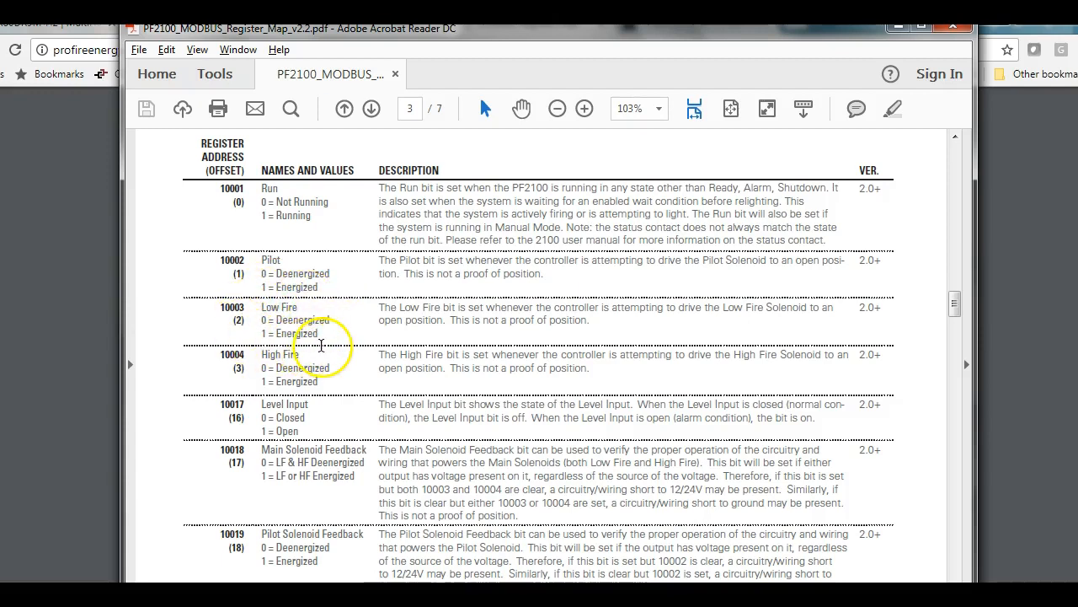
Switch back to the PF3107-00 register map in the web browser and check its Run, Pilot and High Fire inputs.
click(95, 583)
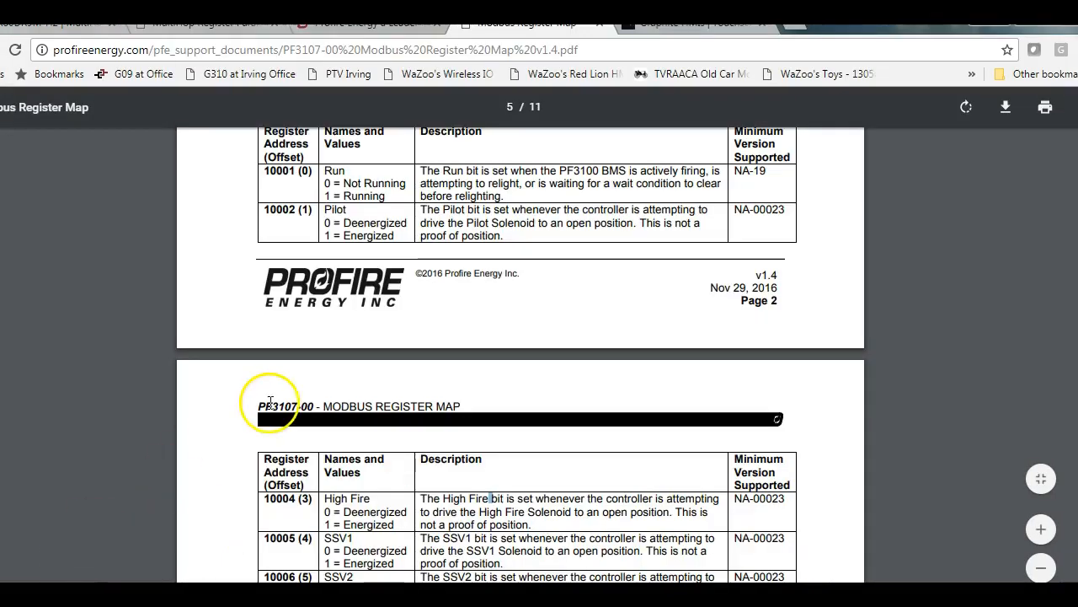
scroll(271, 403, up, 1)
scroll(309, 438, down, 1)
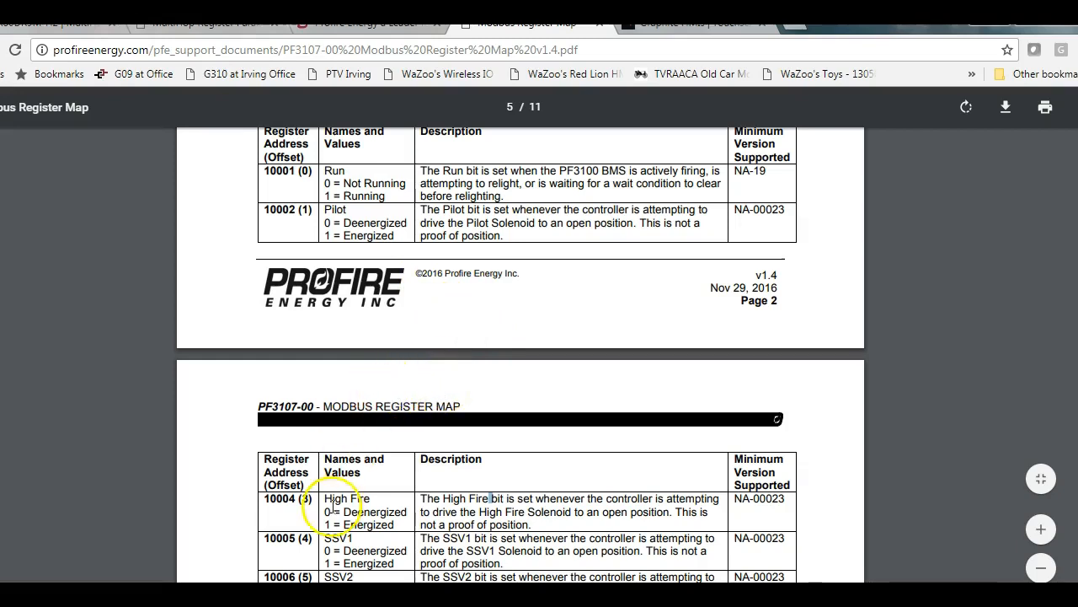
Return to the PF2100 register map in Acrobat Reader and review discrete inputs 10001 through 10030.
key(alt+Tab)
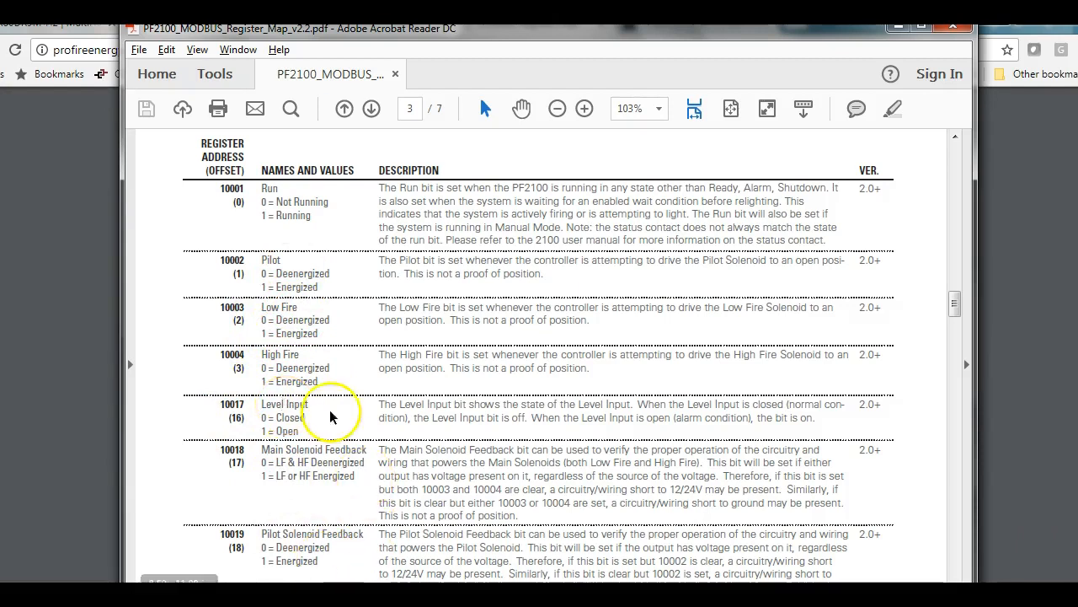
scroll(253, 221, down, 1)
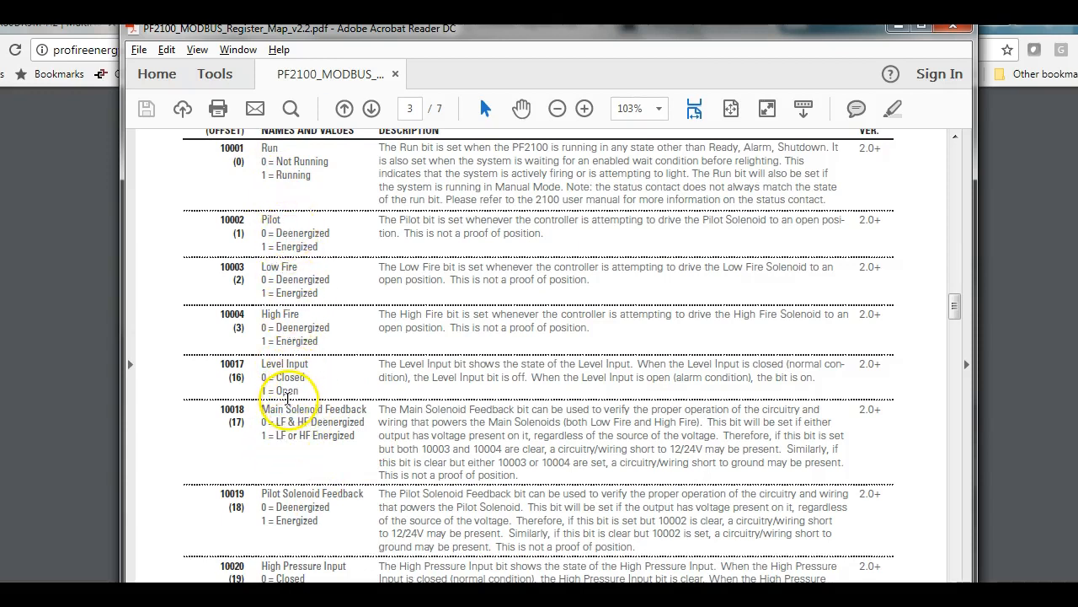
scroll(289, 398, down, 12)
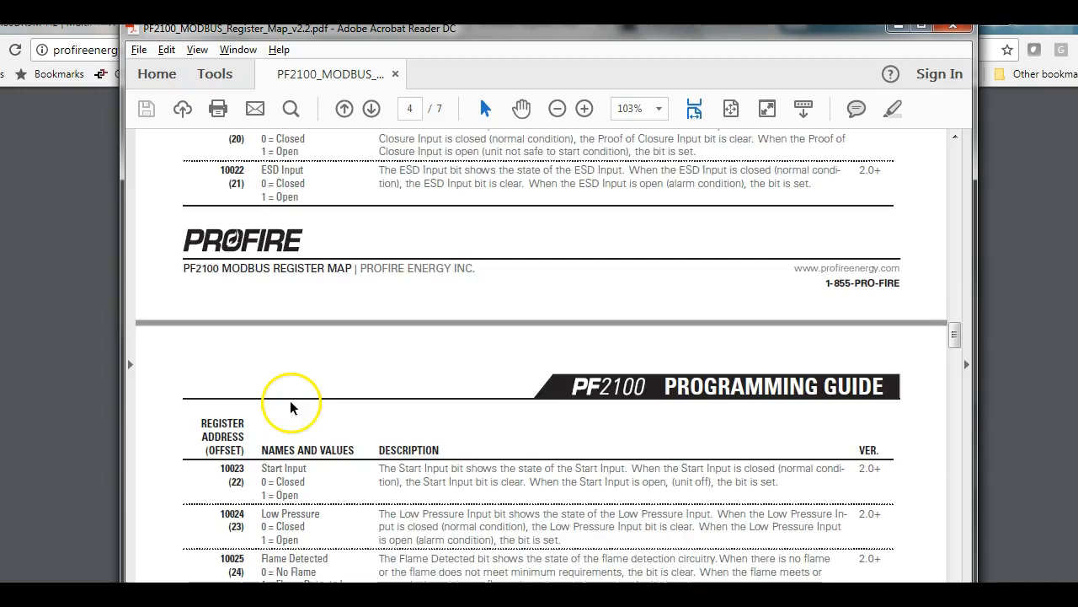
scroll(290, 401, down, 3)
scroll(297, 401, down, 1)
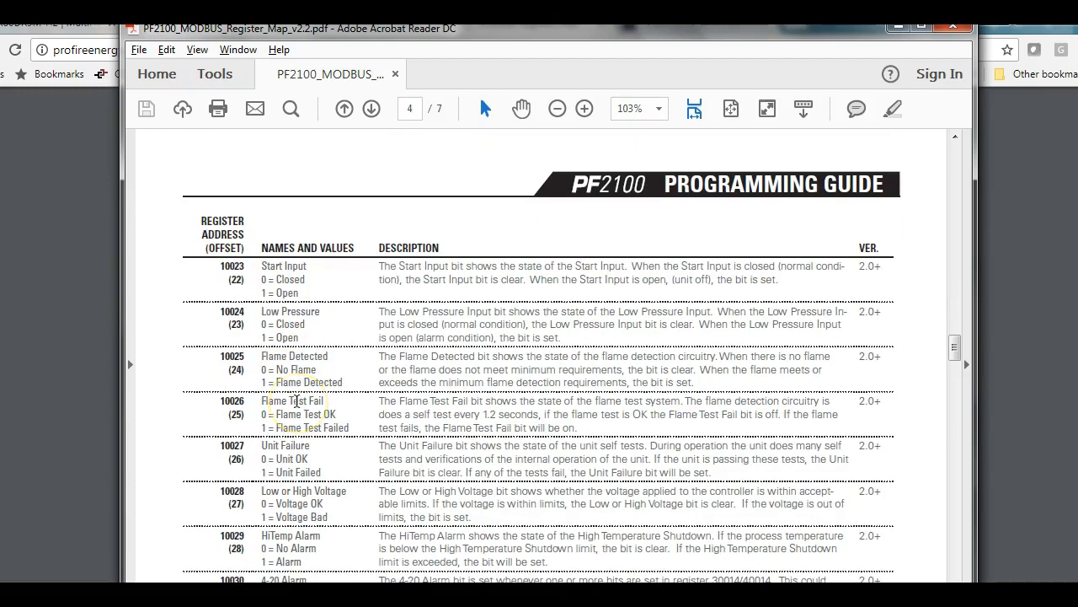
scroll(296, 402, down, 7)
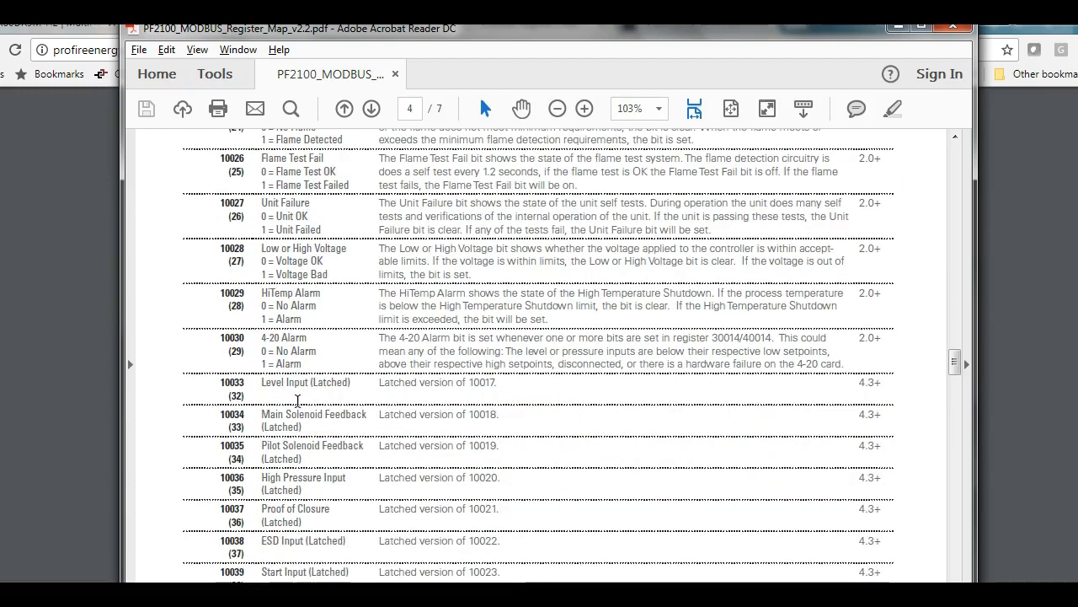
Review the PF2100 latched inputs from 10033 onward and the bit assignments of registers 30001/40001 and 30002/40002.
click(269, 366)
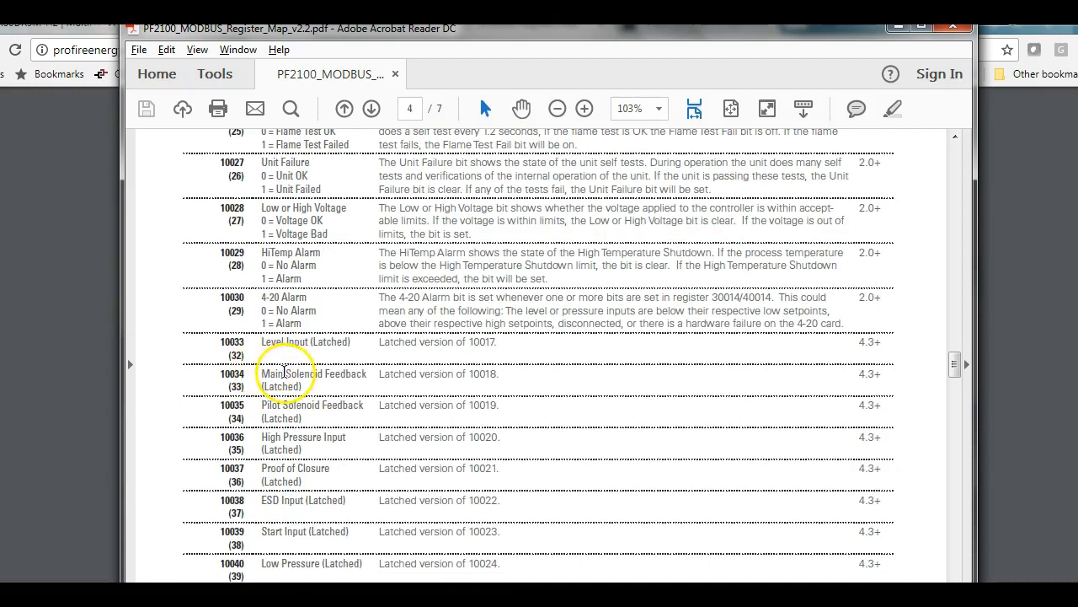
scroll(342, 354, down, 16)
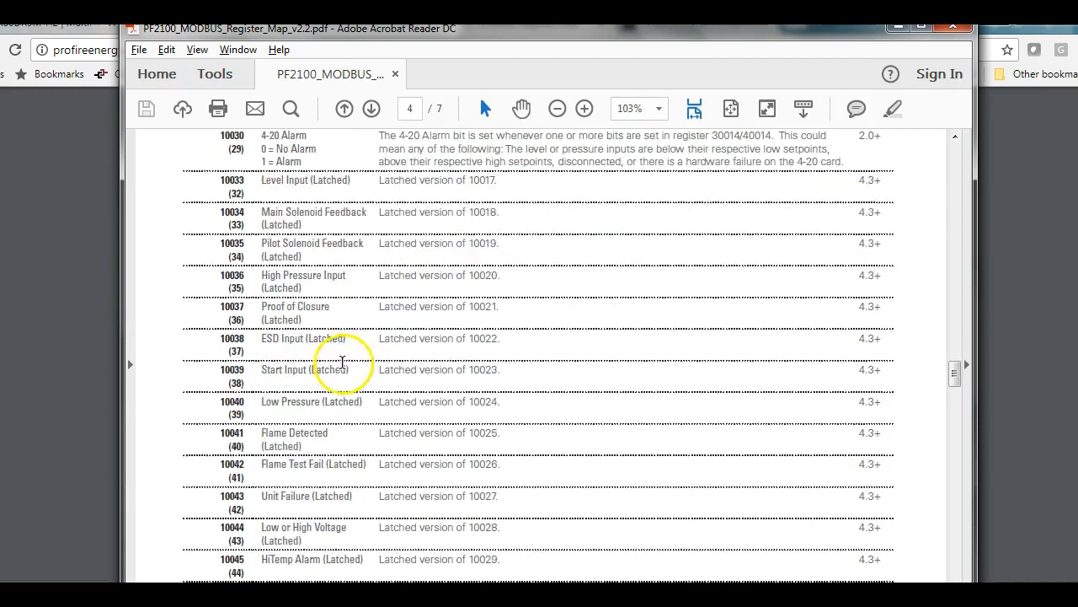
scroll(338, 377, down, 12)
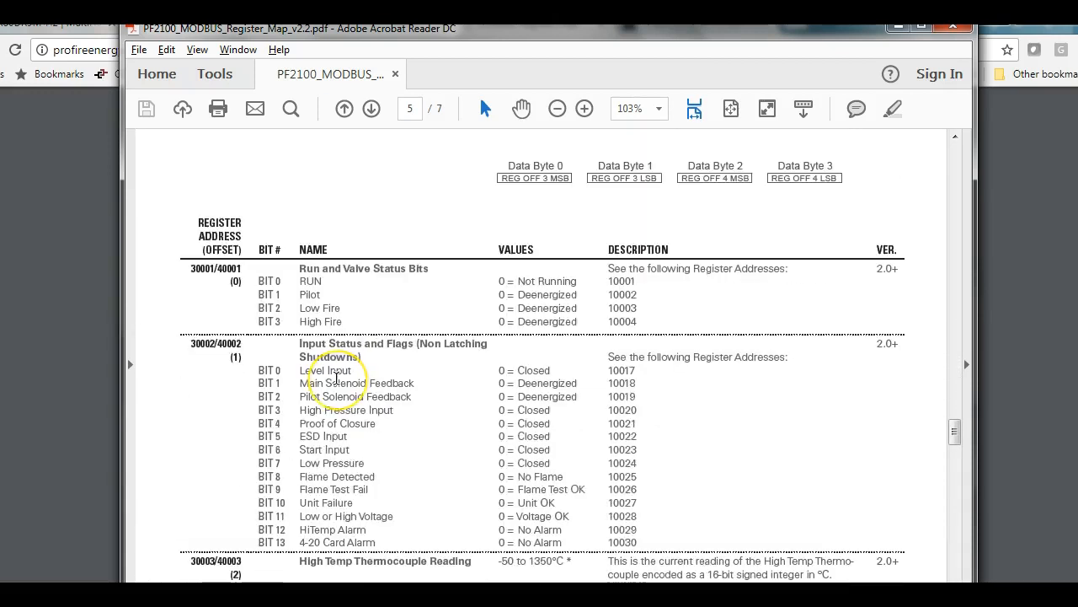
scroll(335, 380, up, 1)
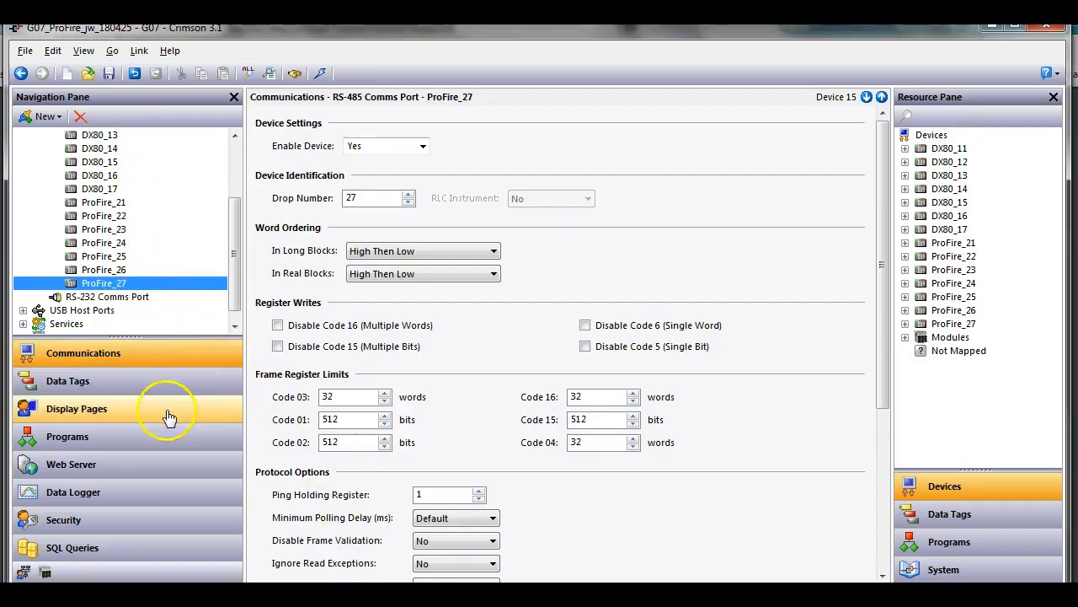
Create a folder named ProFire_21 in the data tags.
click(120, 381)
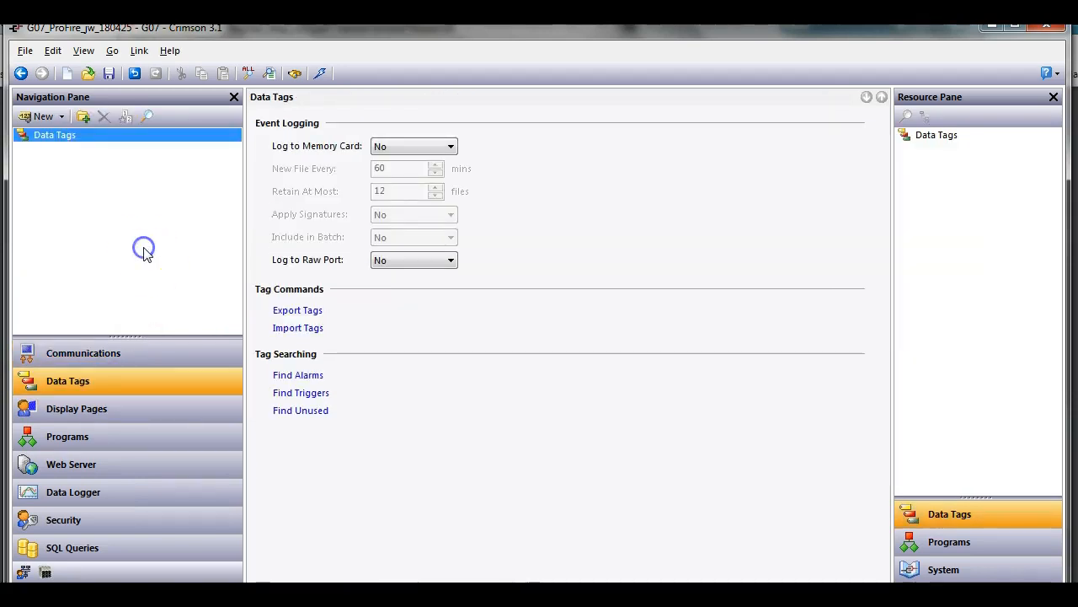
click(83, 117)
click(71, 152)
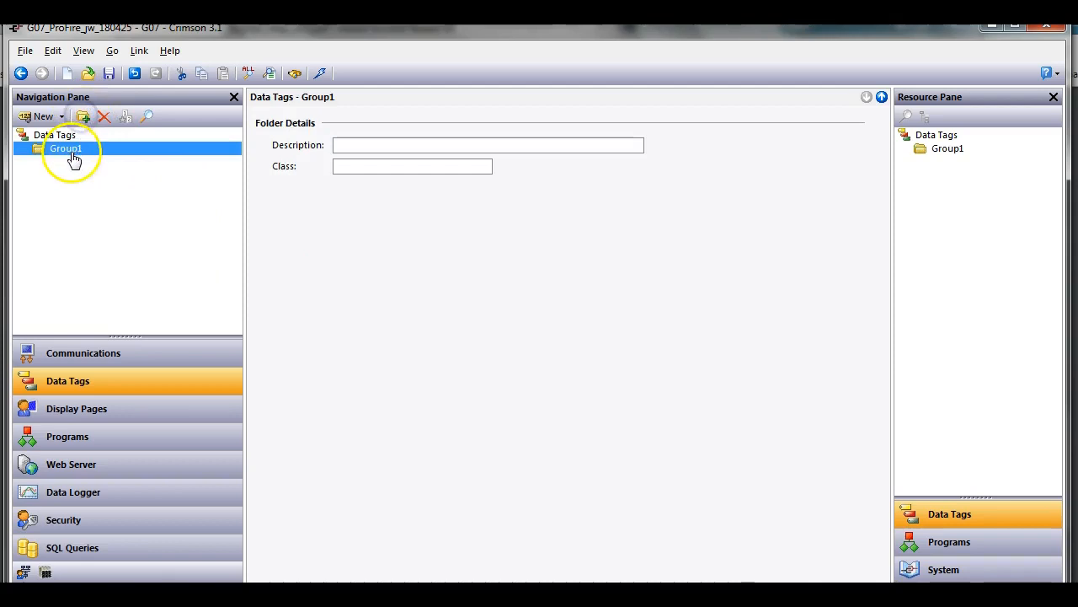
text(Pr)
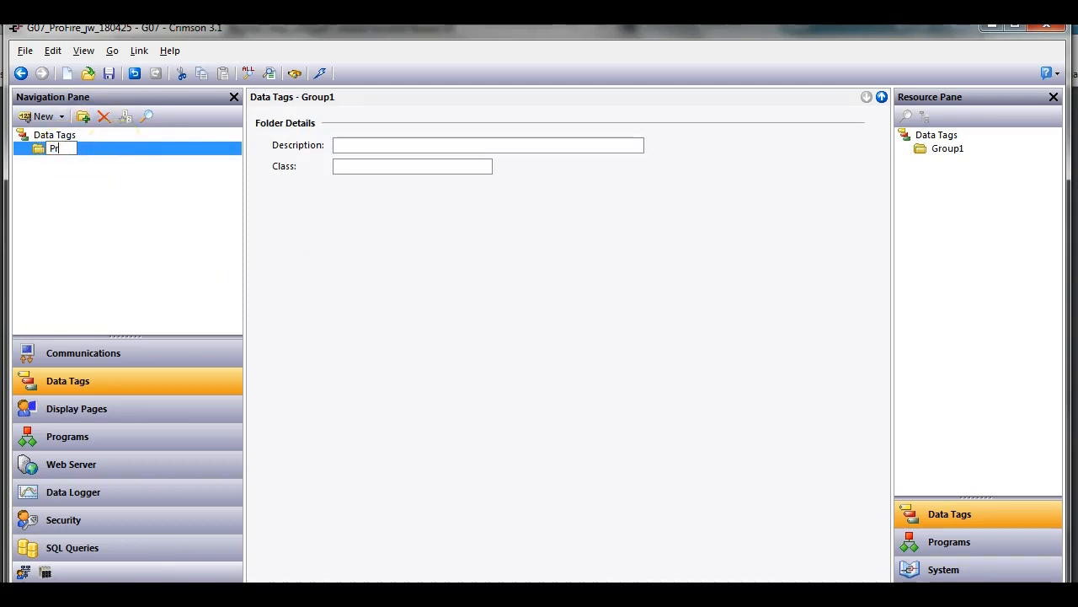
text(oFire_2)
key(Return)
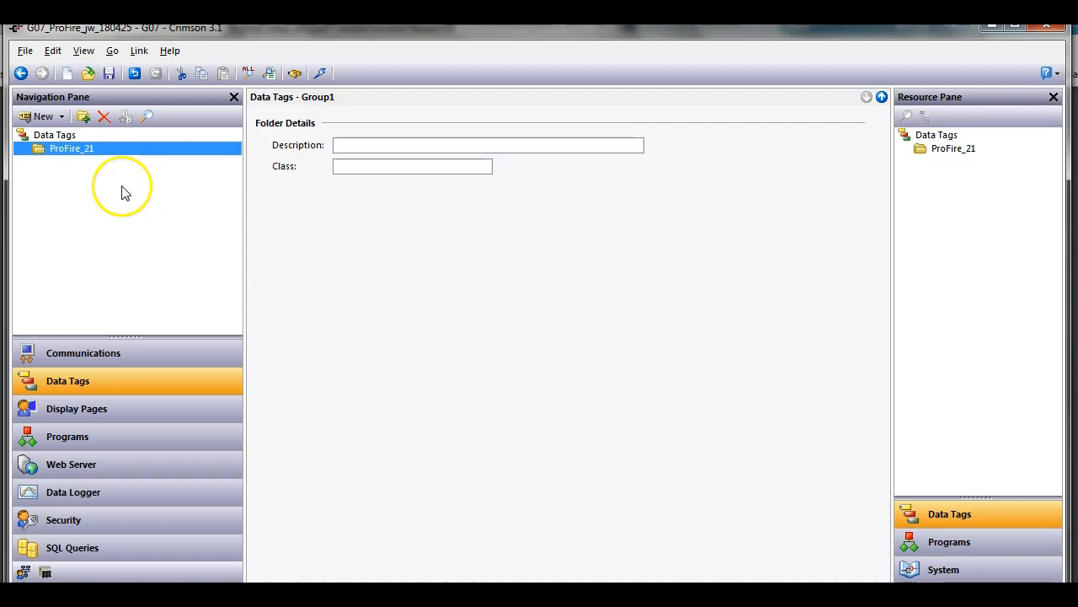
Add a numeric tag named Map_Index to the ProFire_21 folder.
click(42, 117)
click(83, 163)
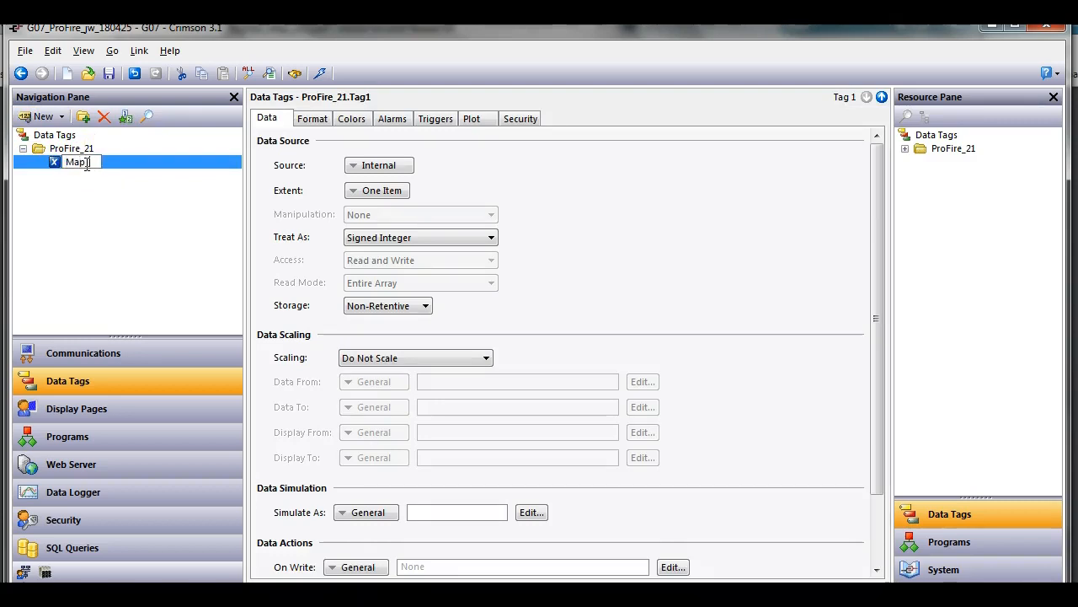
text(Map_Index)
key(Return)
click(89, 171)
Add a flag tag named RUN_bit below Map_Index, following bit 0 of register 30001/40001 in the PF2100 register map.
click(253, 595)
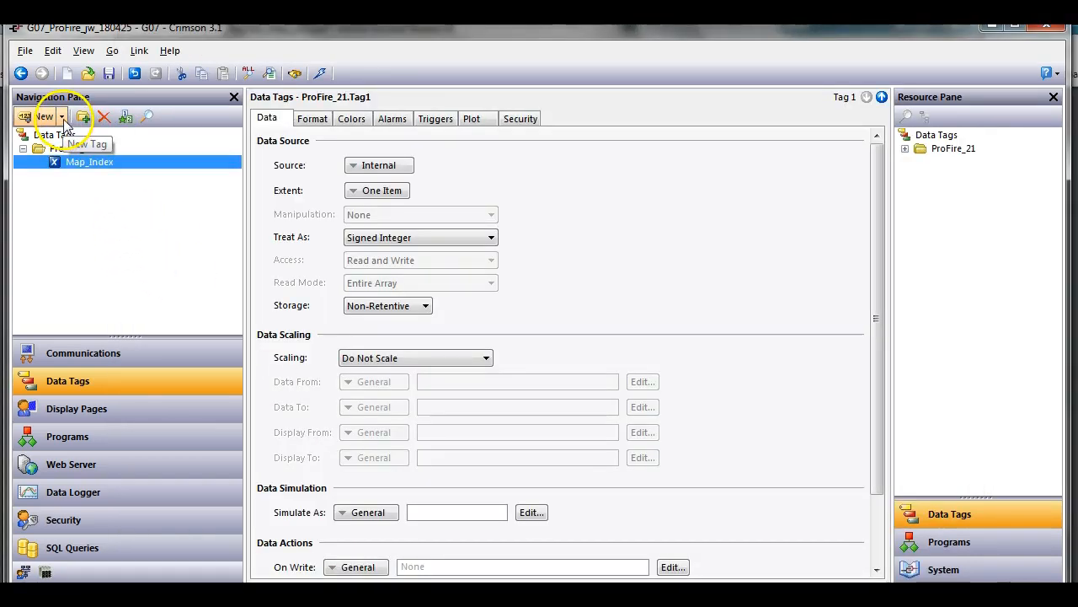
click(62, 118)
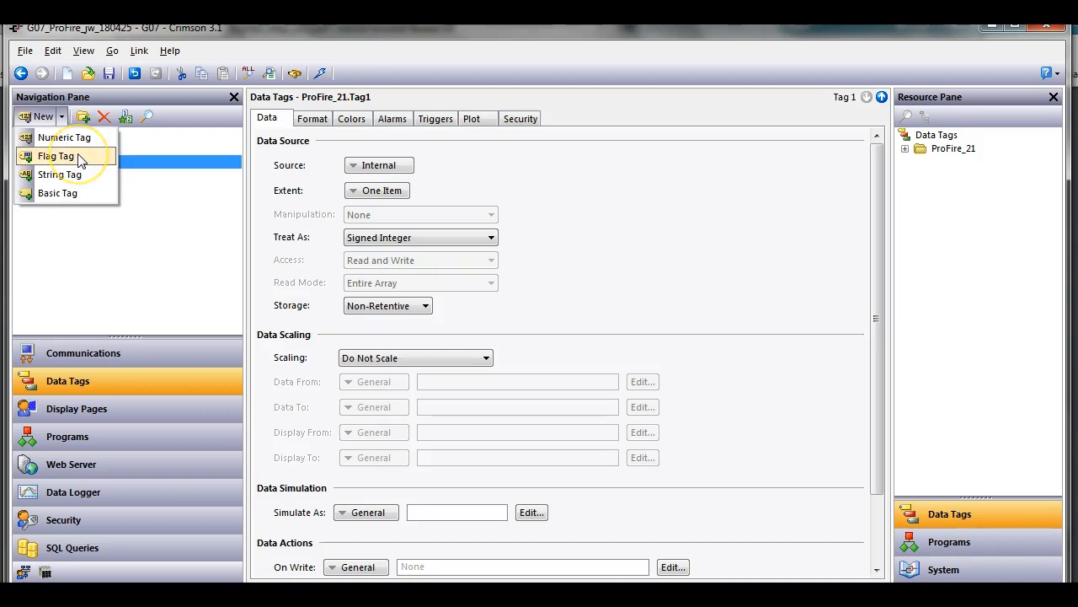
click(56, 156)
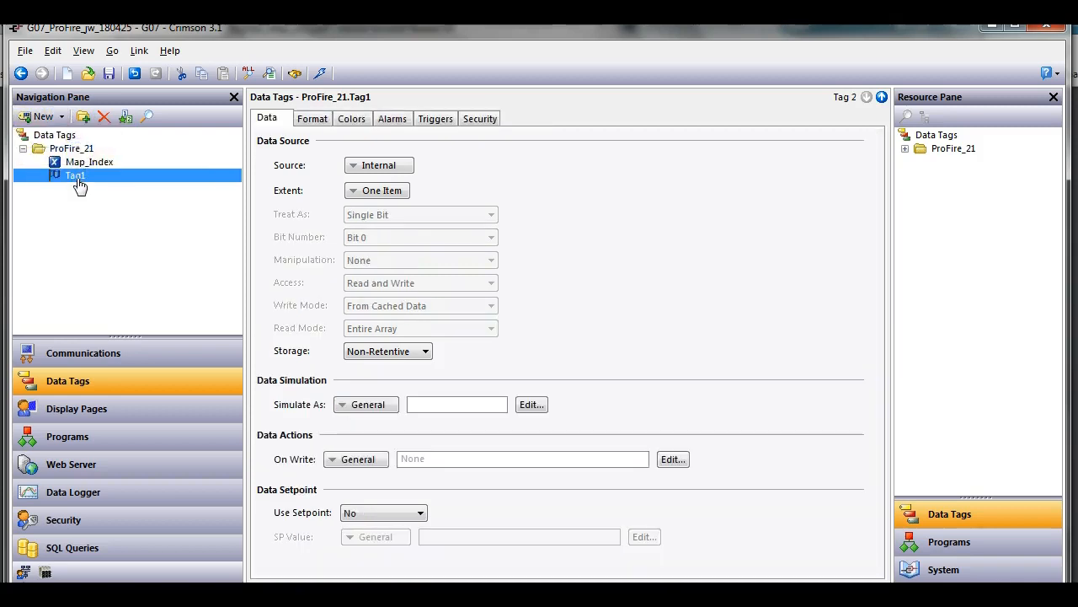
key(alt+Tab)
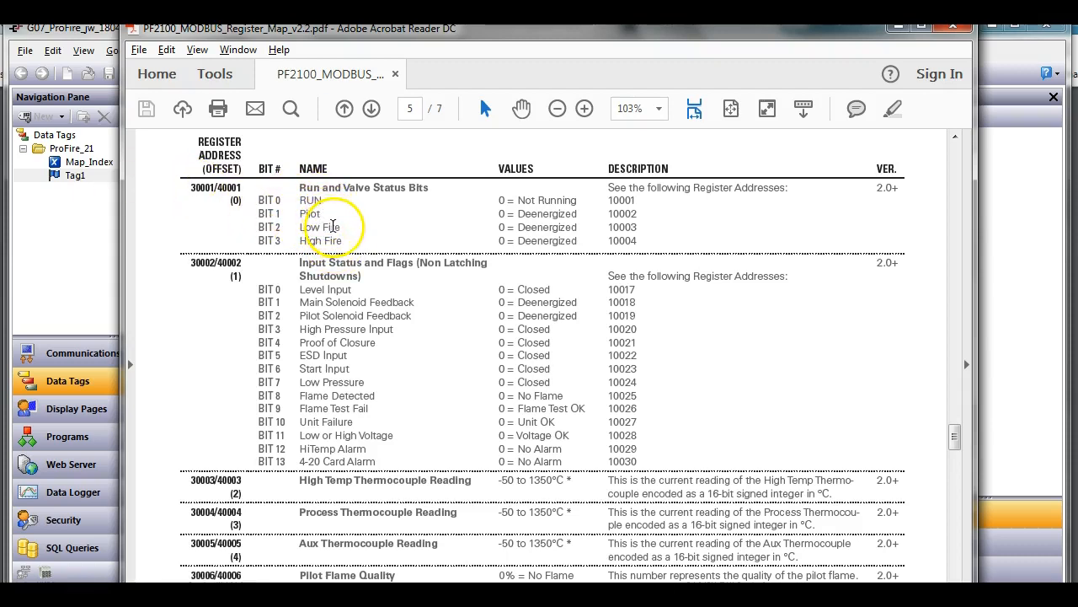
key(alt+Tab)
click(77, 176)
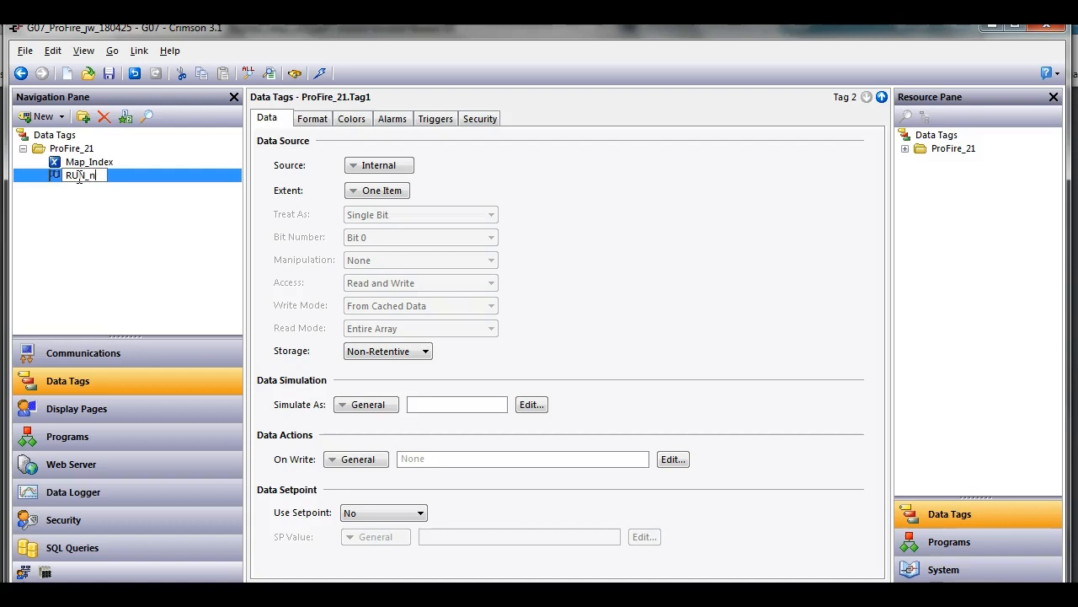
key(Return)
Check the next status bit in the PF2100 register map and add a flag tag named Pilot in Crimson.
key(alt+Tab)
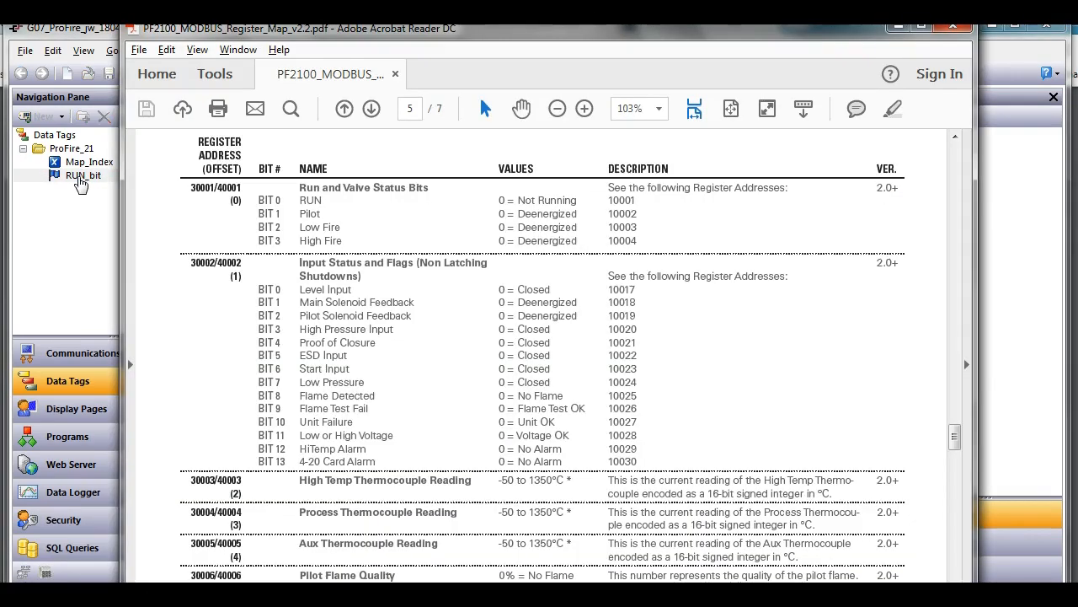
click(79, 177)
click(47, 118)
click(76, 188)
text(Pilo)
key(Return)
Add a flag tag named Low_Fire below the Pilot tag.
click(44, 118)
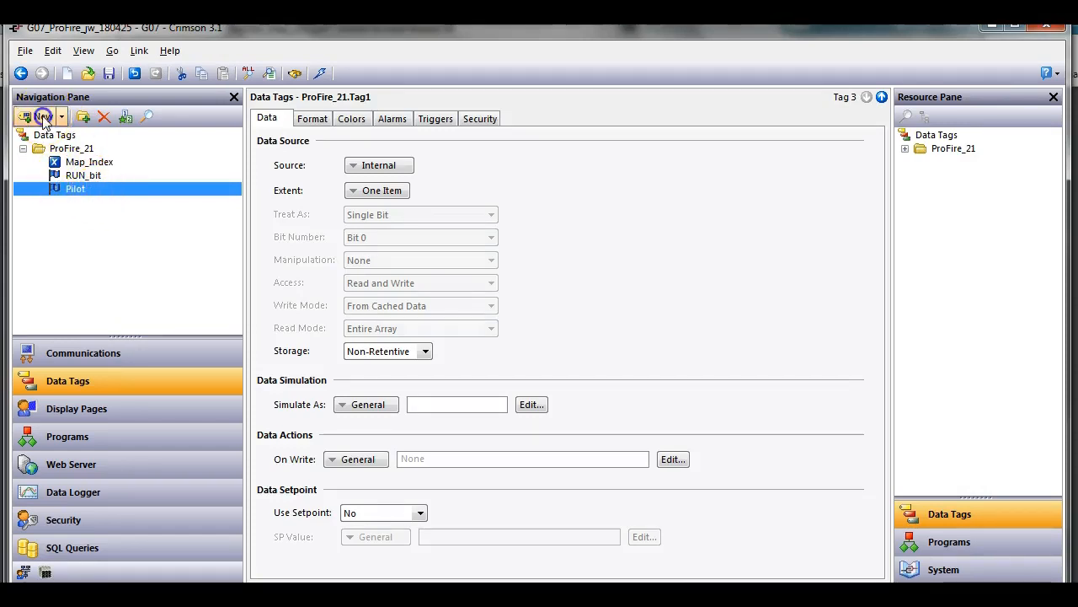
click(76, 204)
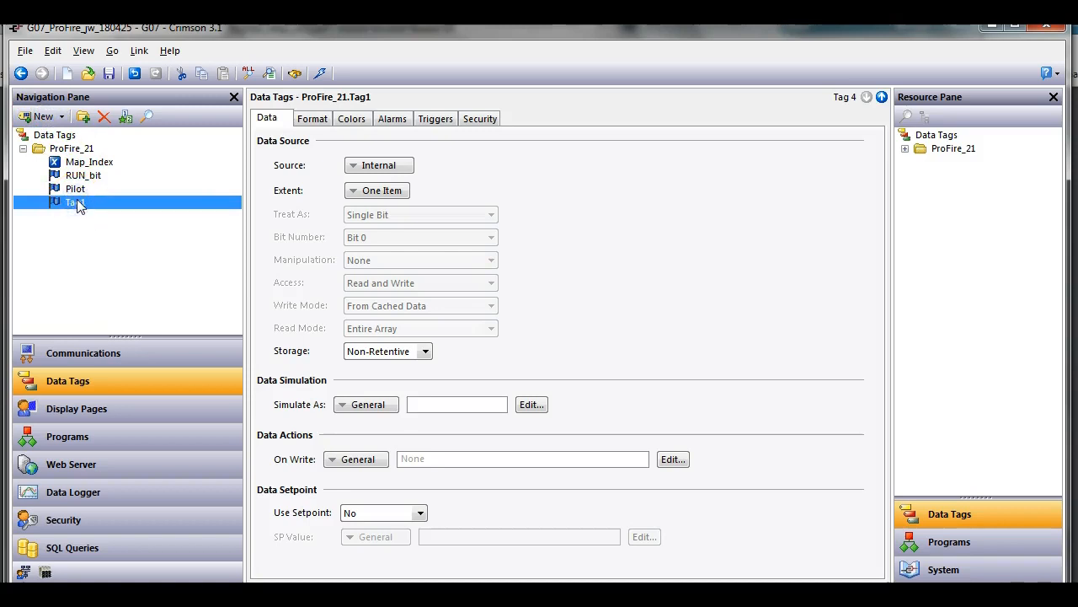
click(77, 202)
text(Low_Fire)
key(Return)
Add a flag tag named High_Fire below Low_Fire for bit 3 of the run and valve status register.
key(alt+Tab)
click(76, 209)
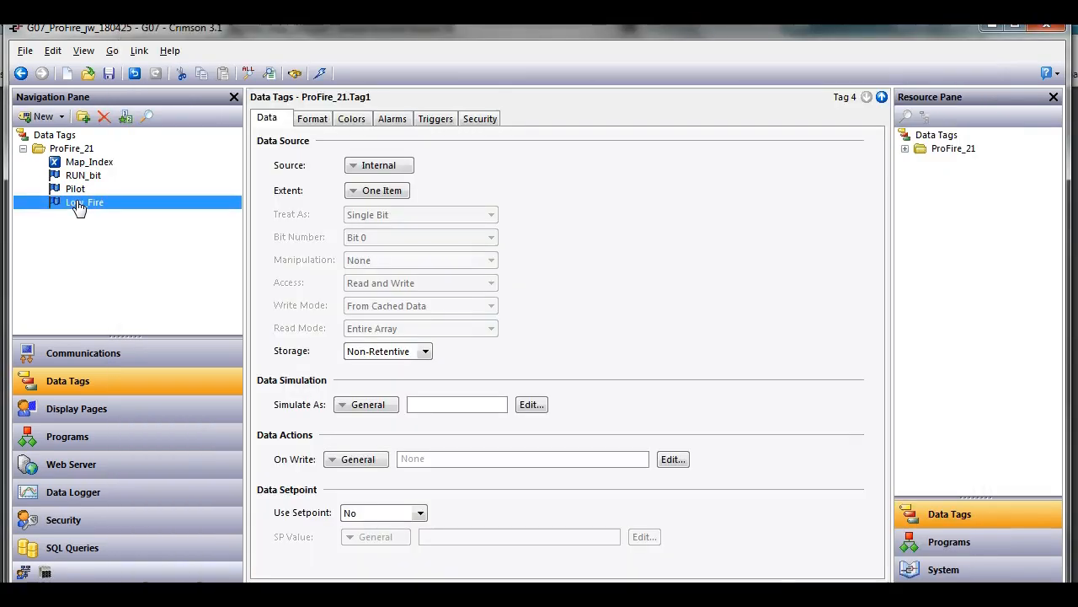
click(40, 114)
click(88, 218)
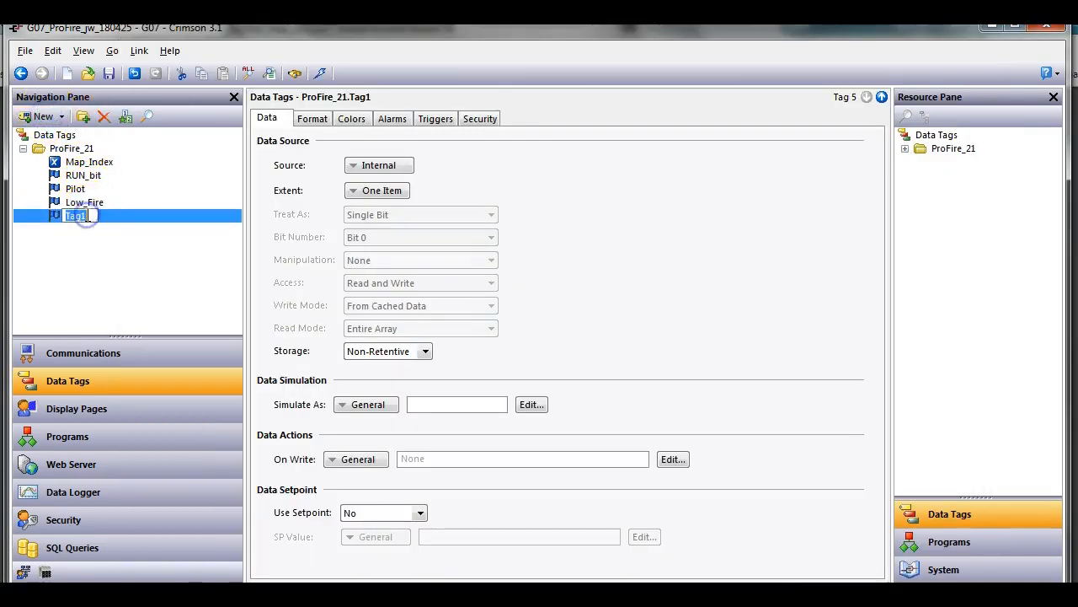
text(High)
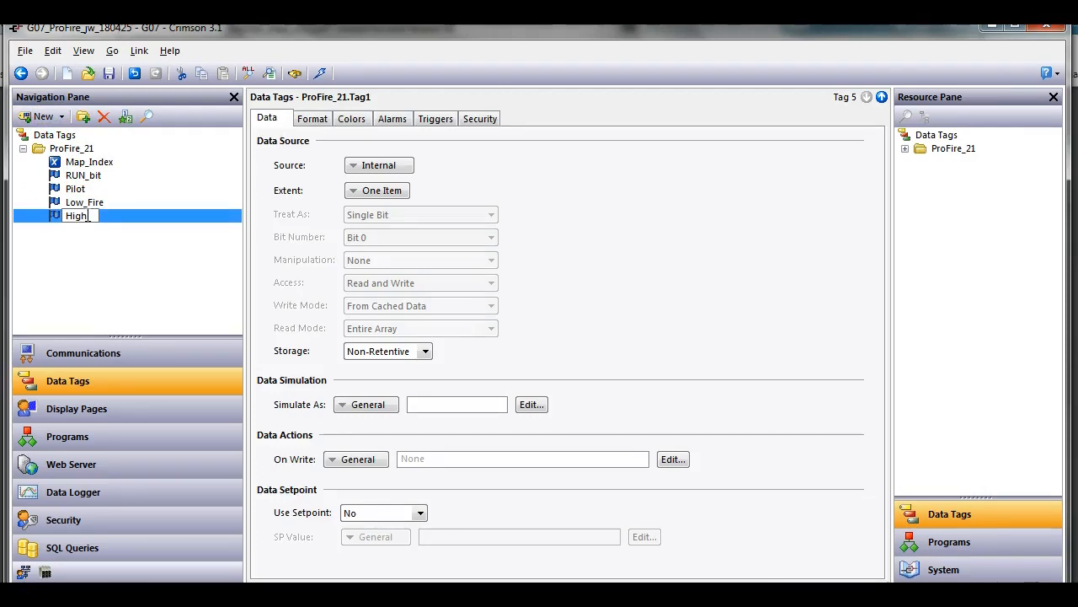
key(Return)
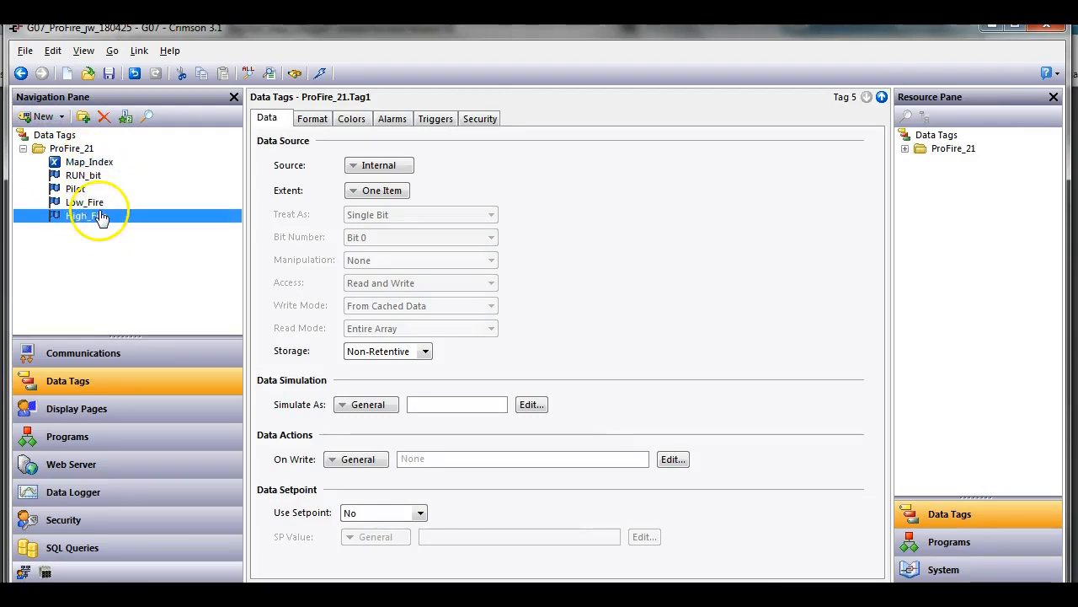
Check the thermocouple registers in the PF2100 map and add a numeric tag named High_Temp in Crimson.
key(alt+Tab)
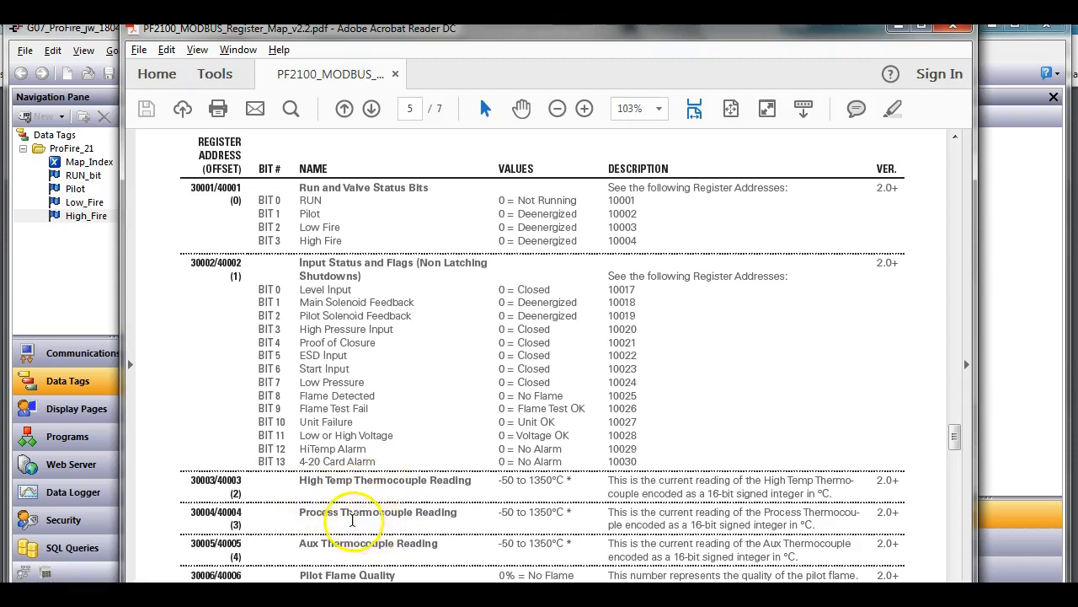
key(alt+Tab)
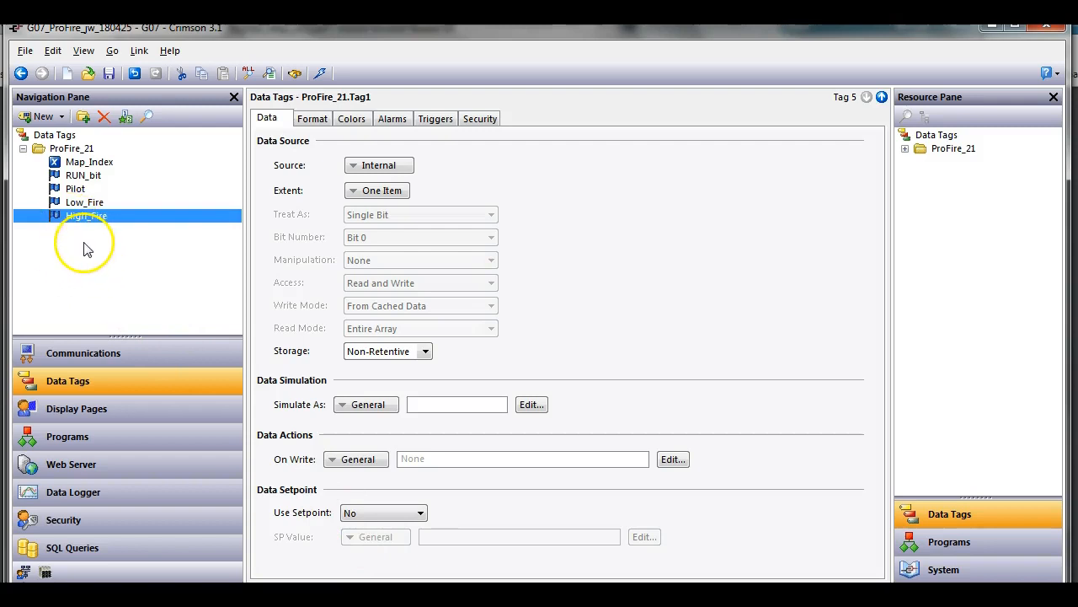
click(47, 116)
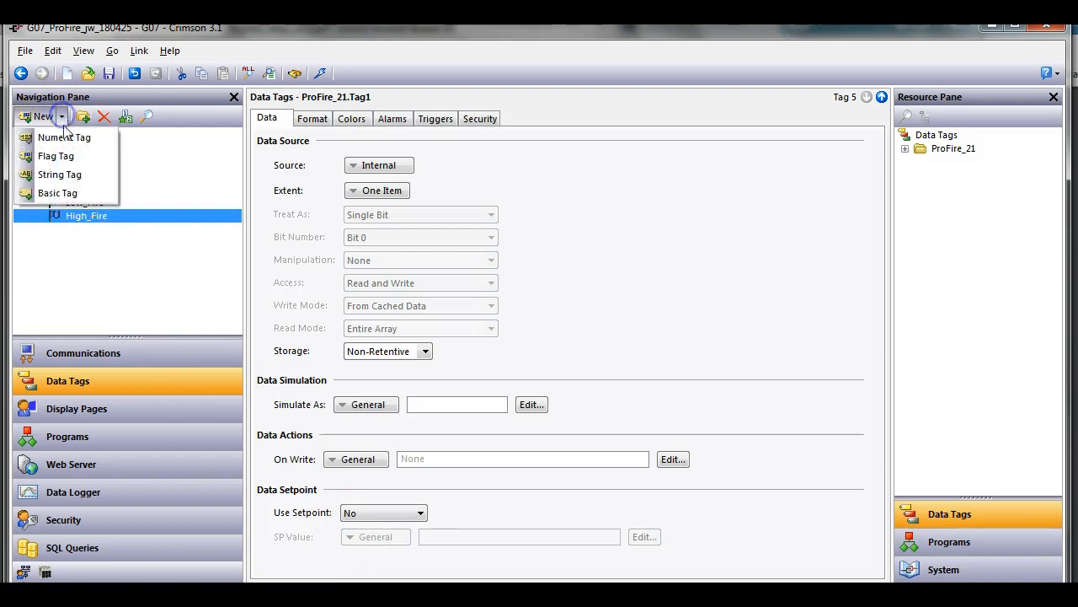
click(69, 139)
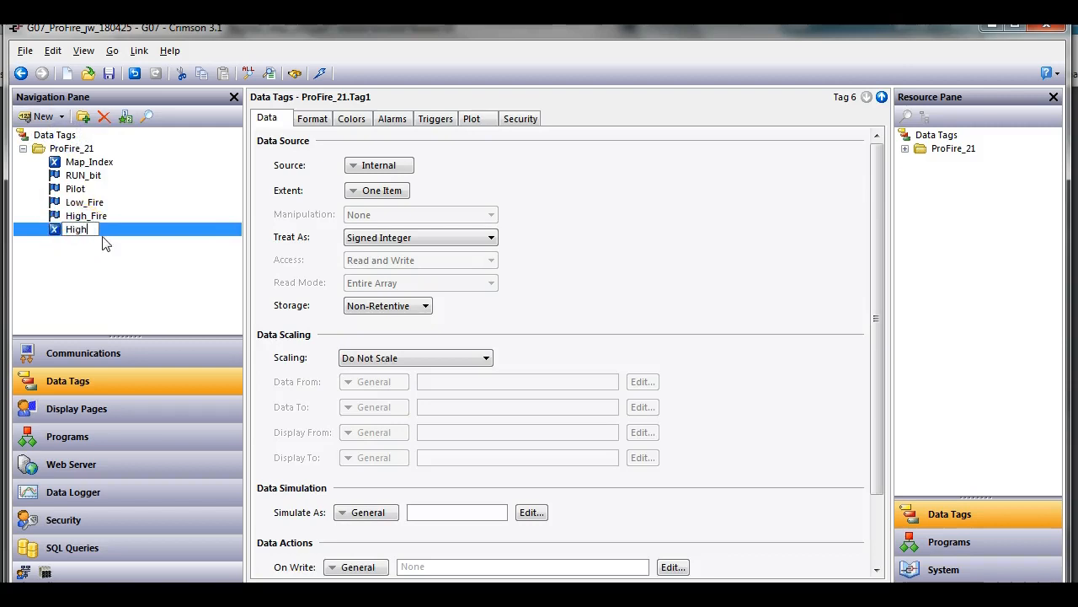
key(Return)
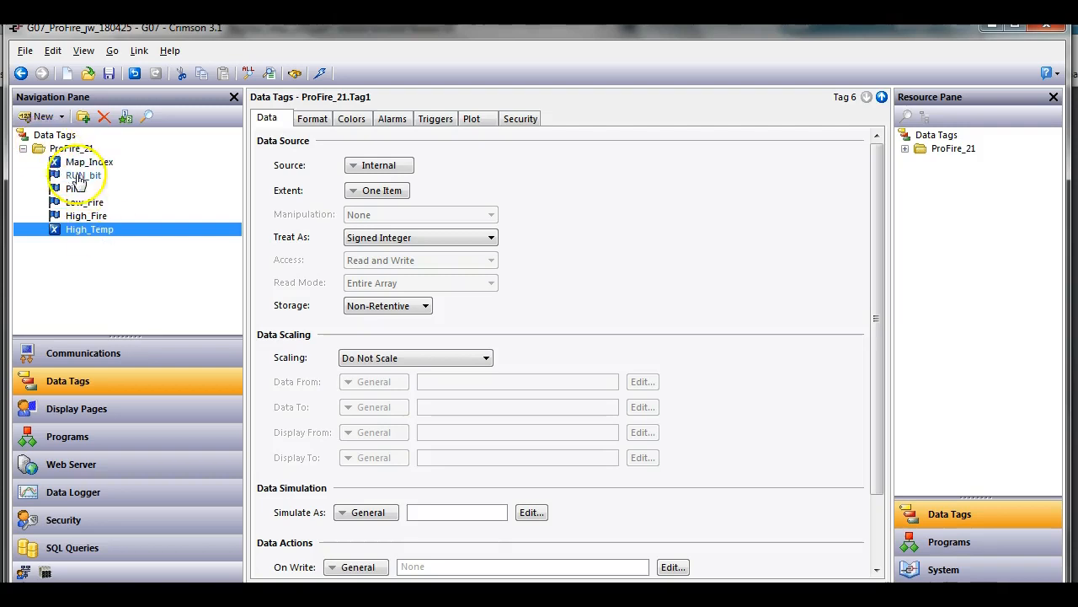
Check the Process Thermocouple Reading in the PF2100 map and add a numeric tag named Process_Temp with a capital P.
key(alt+Tab)
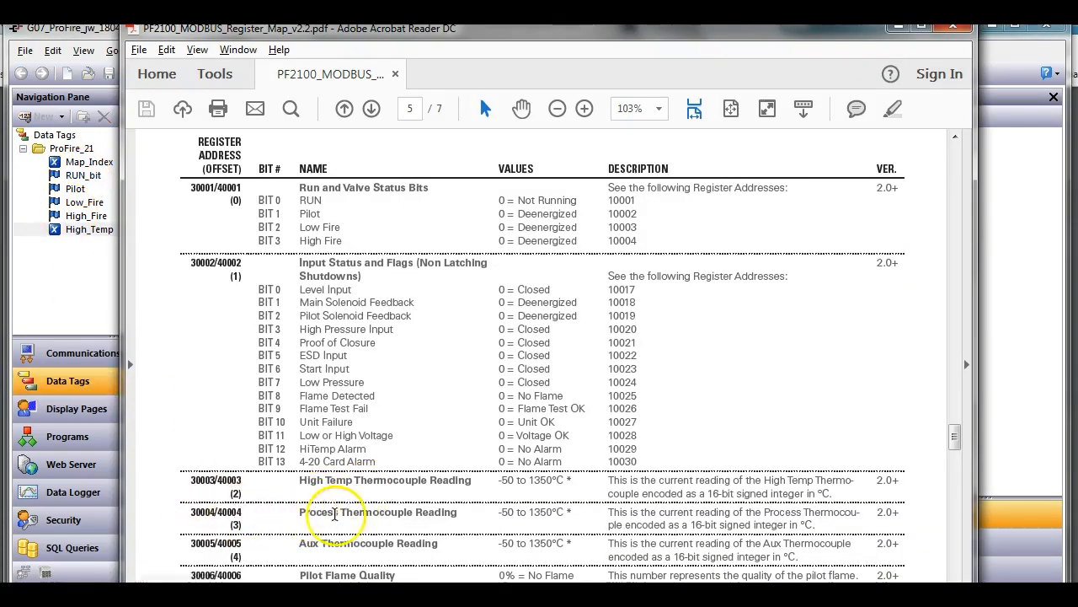
key(alt+Tab)
click(31, 116)
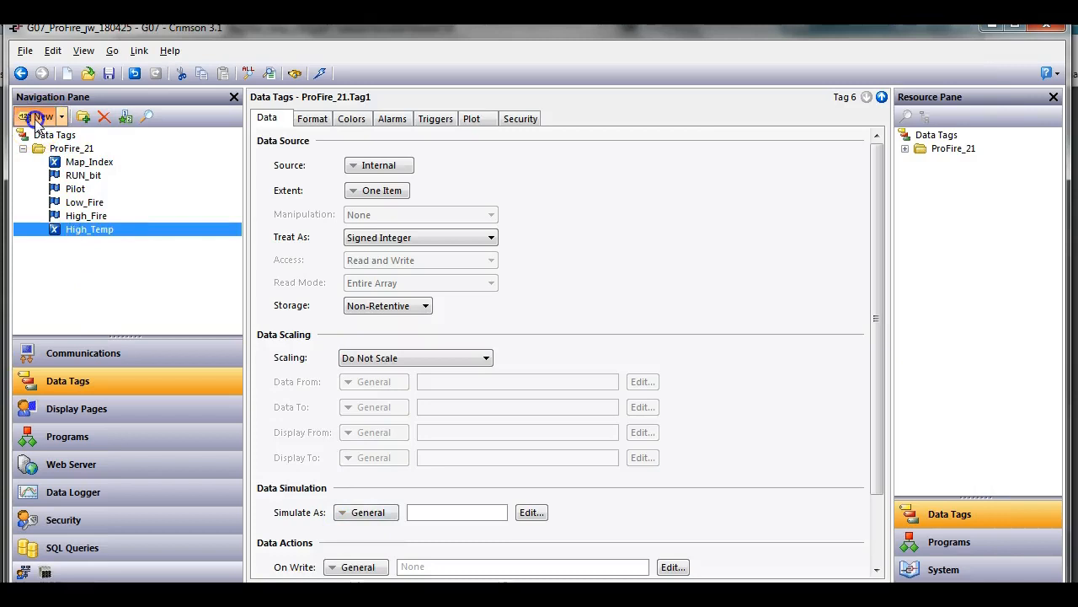
text(pro)
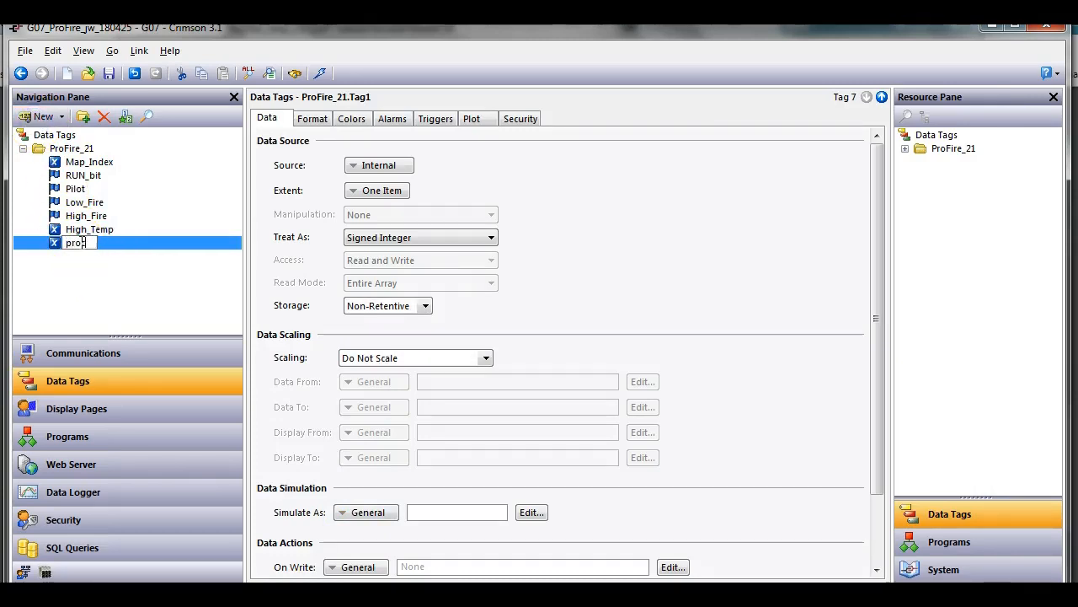
text(cess_Tem)
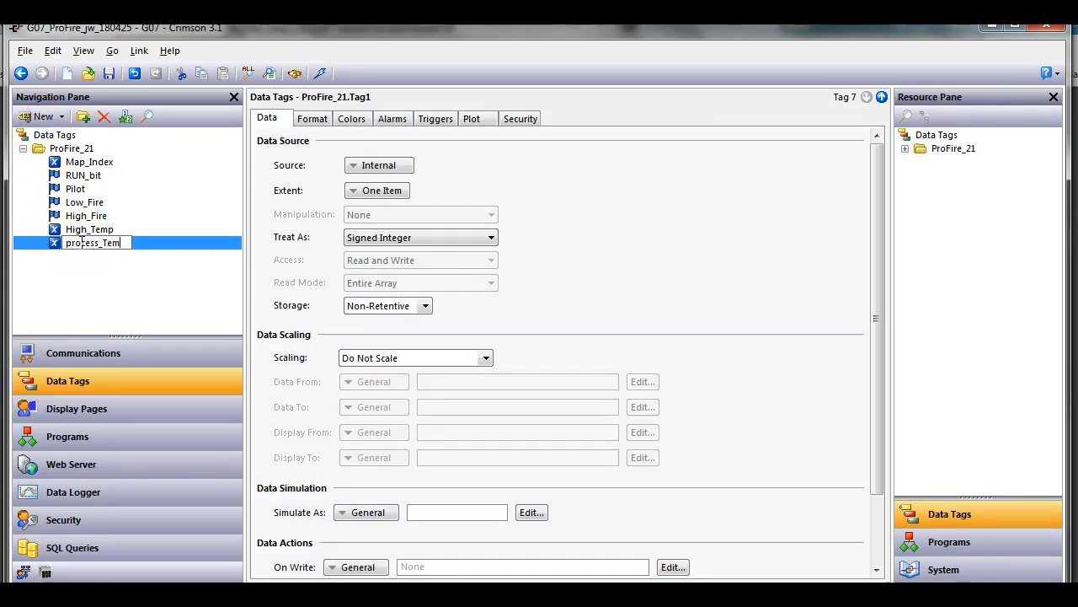
text(p)
key(Return)
click(81, 244)
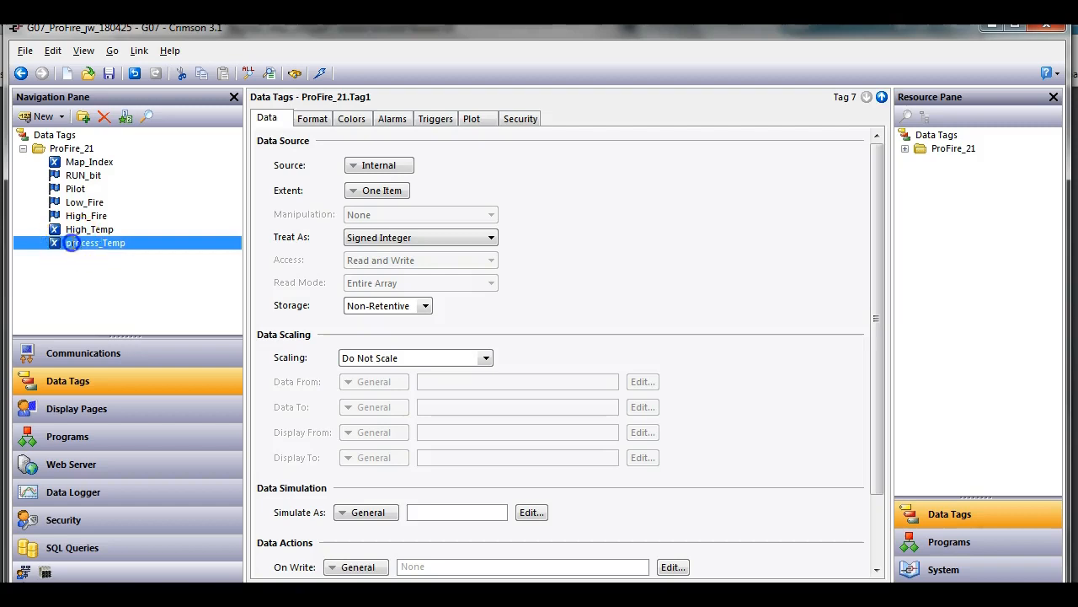
key(BackSpace)
text(P)
key(Return)
Add a numeric tag named Aux_Temp for the Aux Thermocouple Reading.
click(30, 116)
key(alt+Tab)
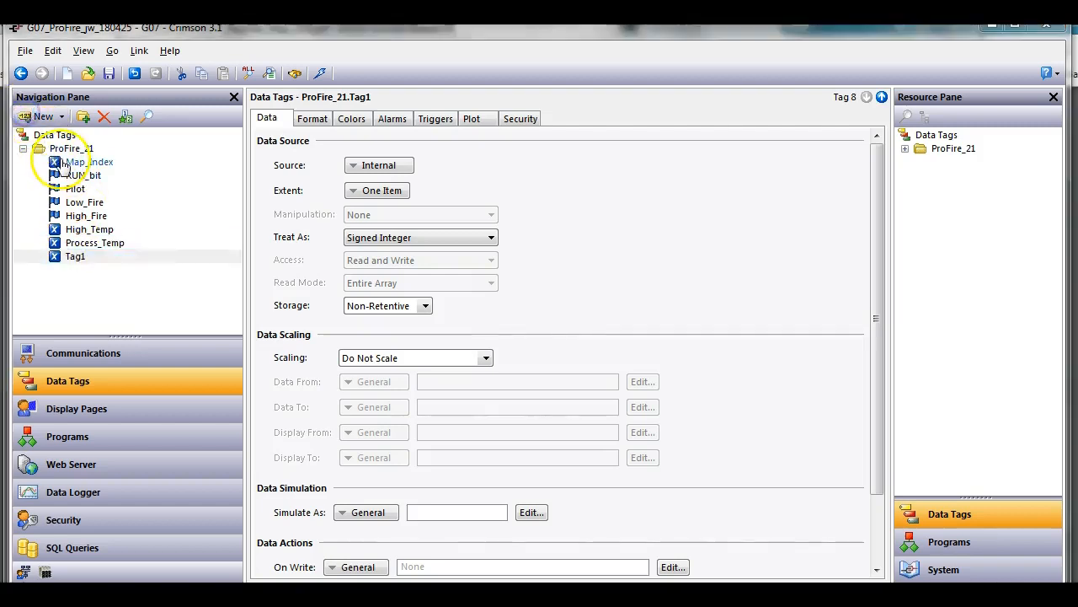
key(alt+Tab)
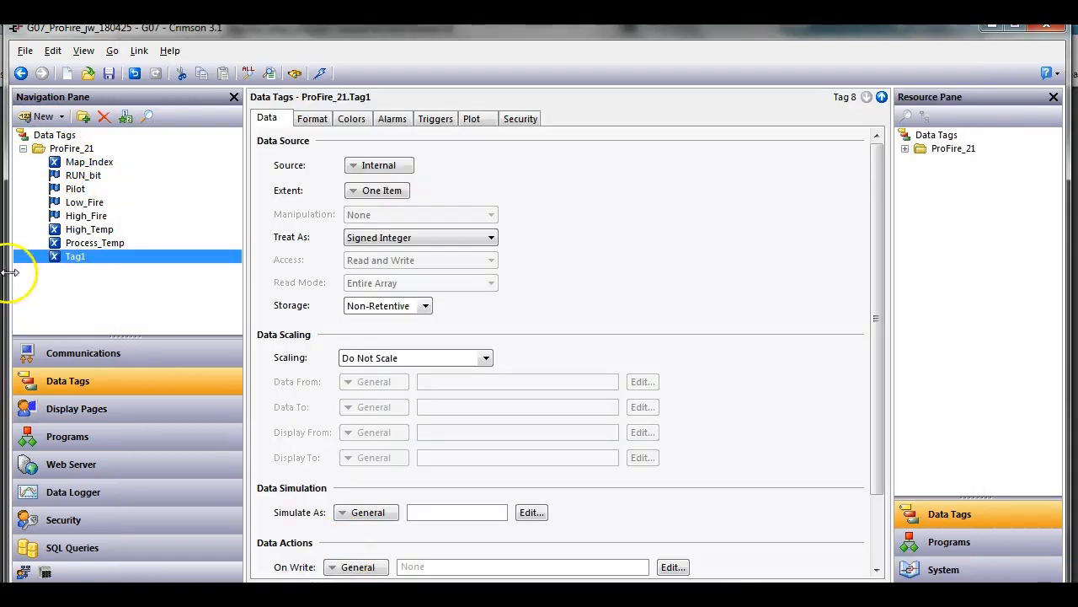
click(75, 258)
text(Au)
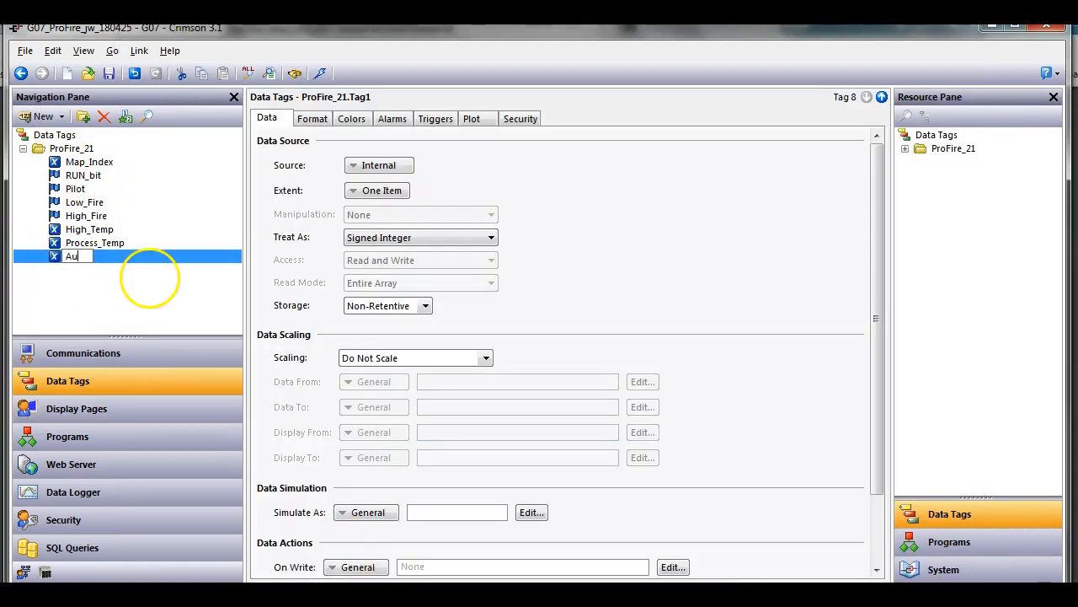
text(x_Temp)
key(Return)
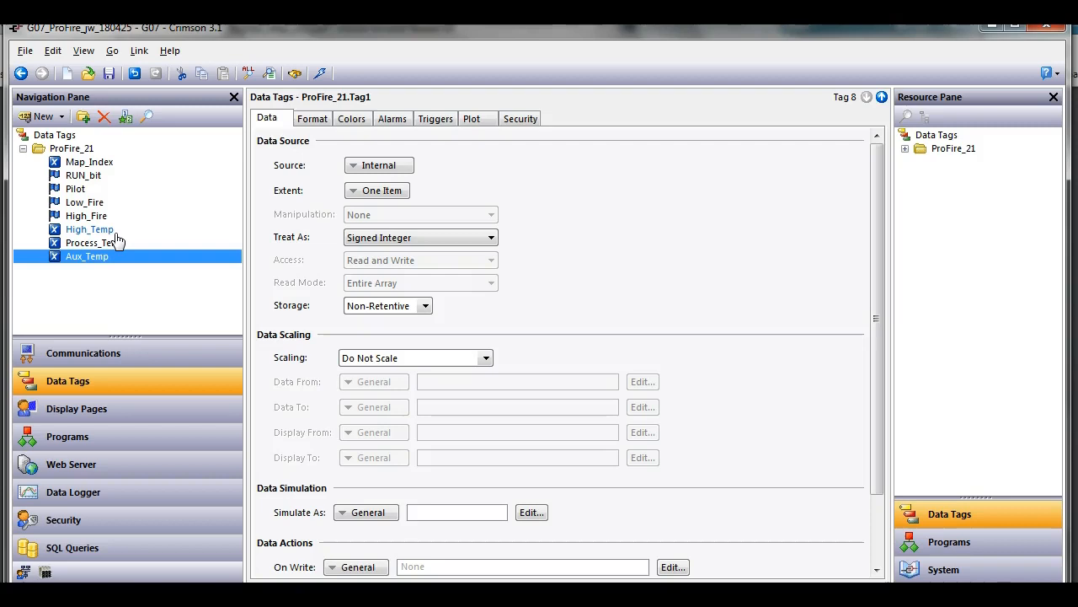
Map the Map_Index tag's source to the ProFire_21 device at holding register 400001, using Word as Word.
click(89, 164)
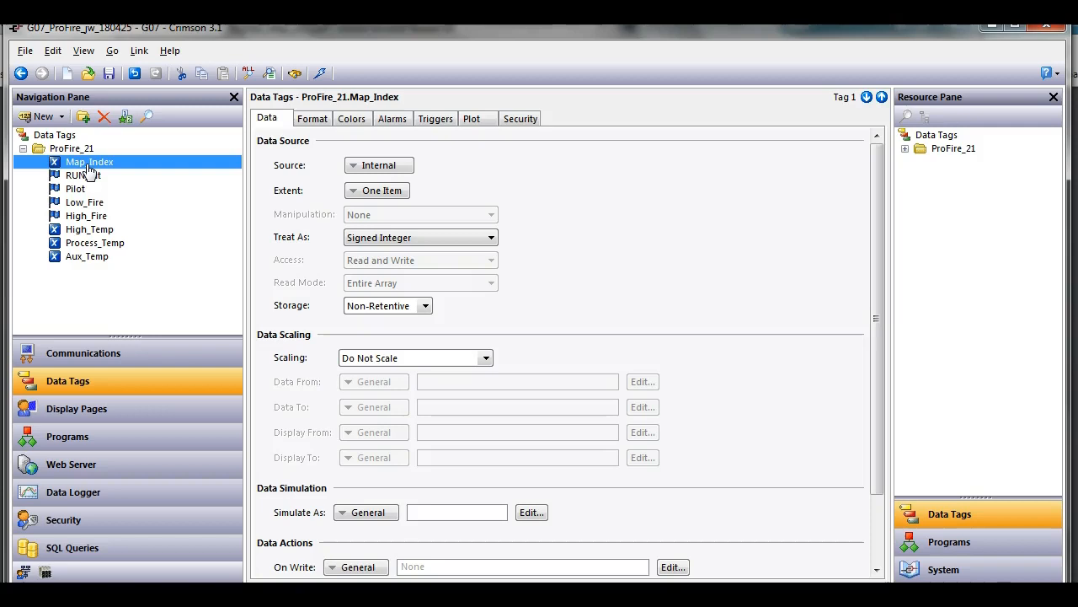
click(95, 166)
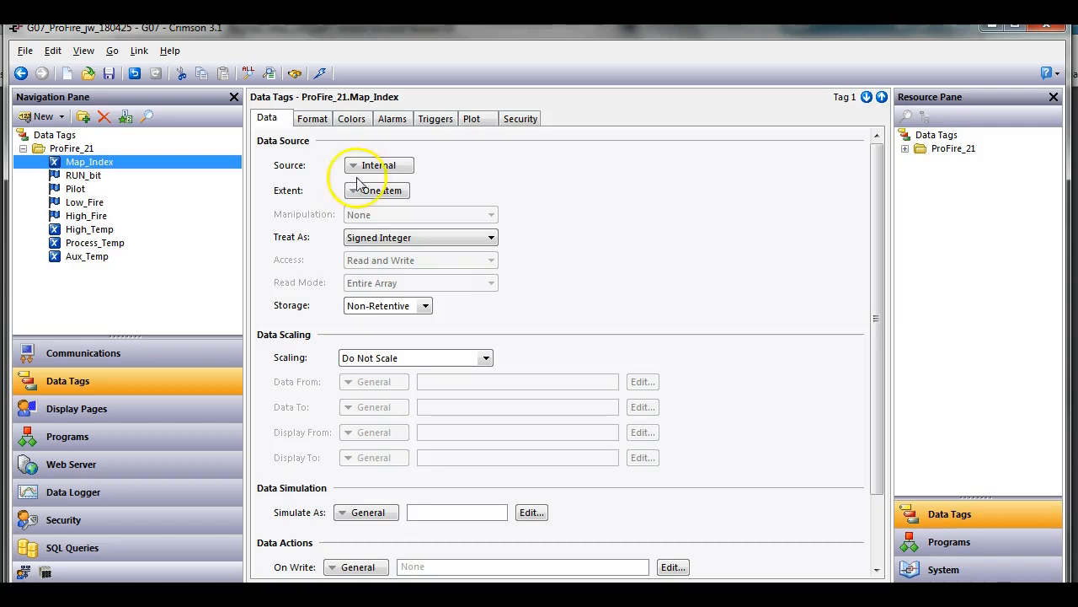
click(385, 168)
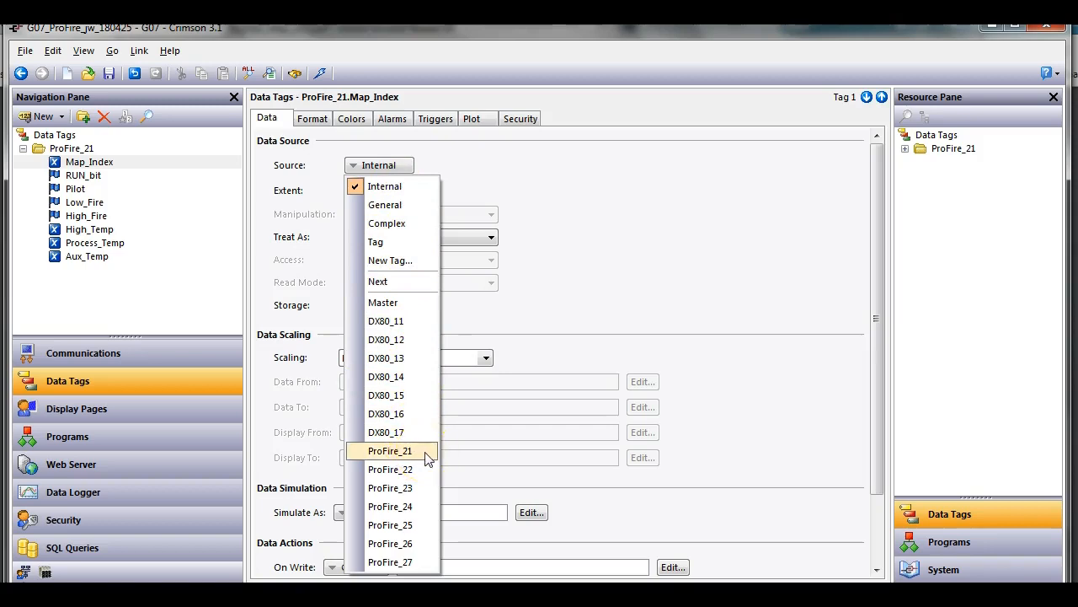
click(392, 451)
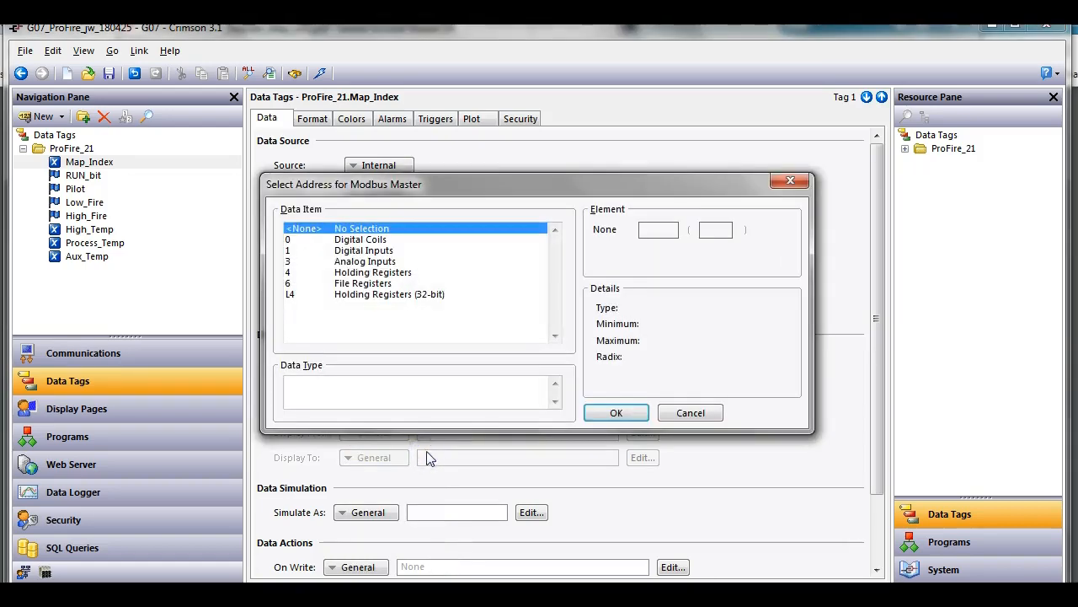
click(410, 273)
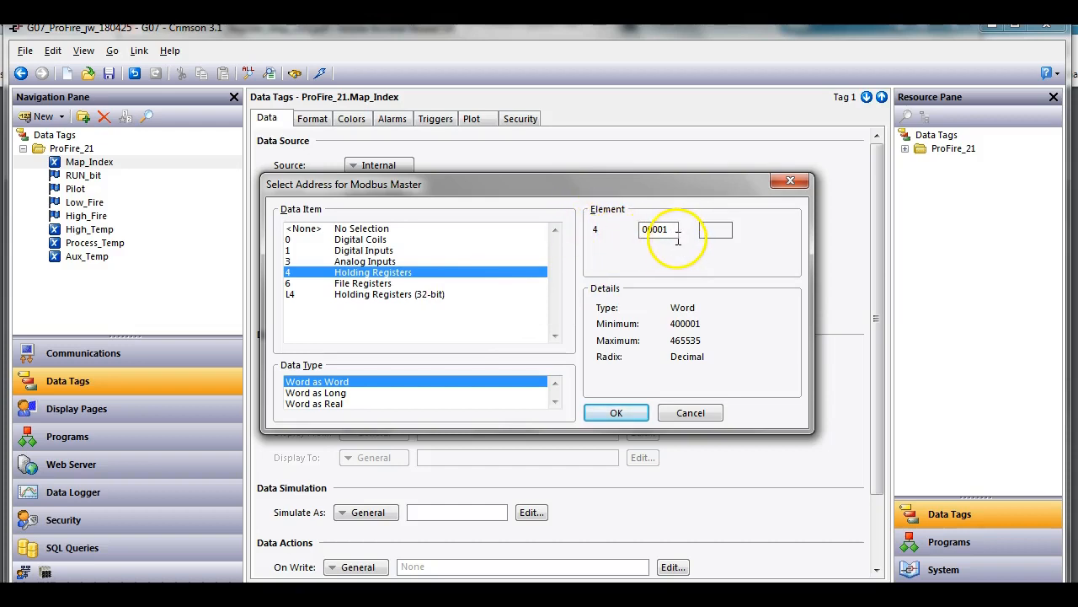
click(621, 418)
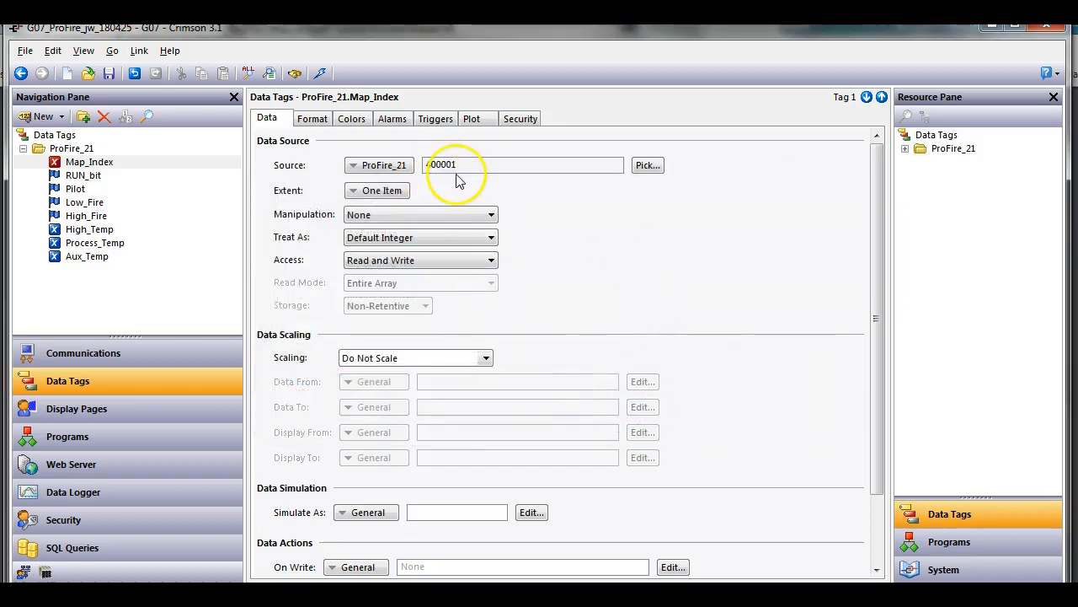
Change Map_Index's extent to an array of 16 items.
click(396, 194)
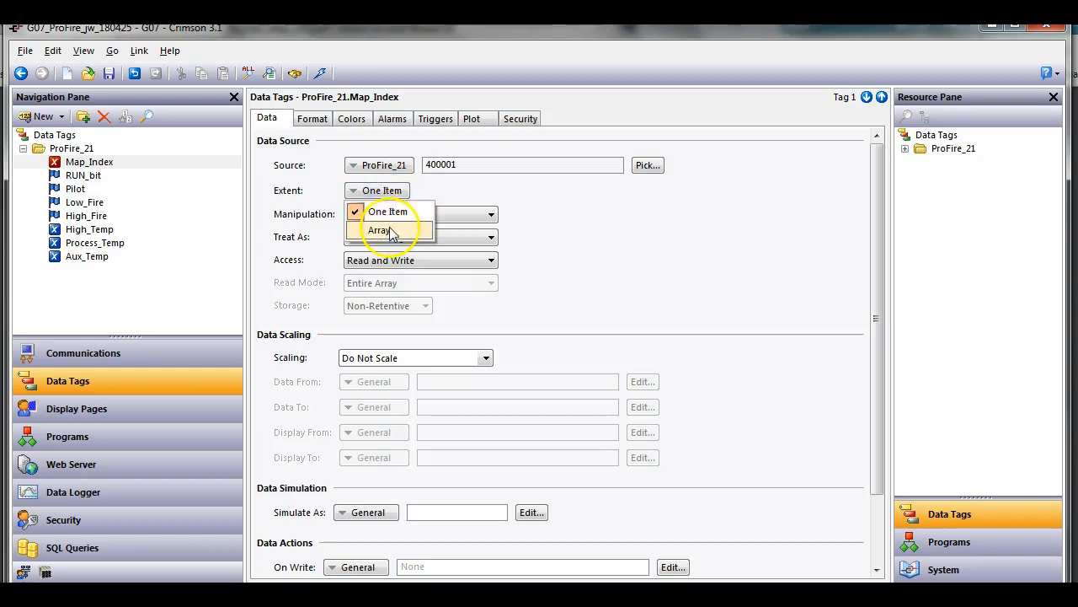
click(390, 231)
click(444, 190)
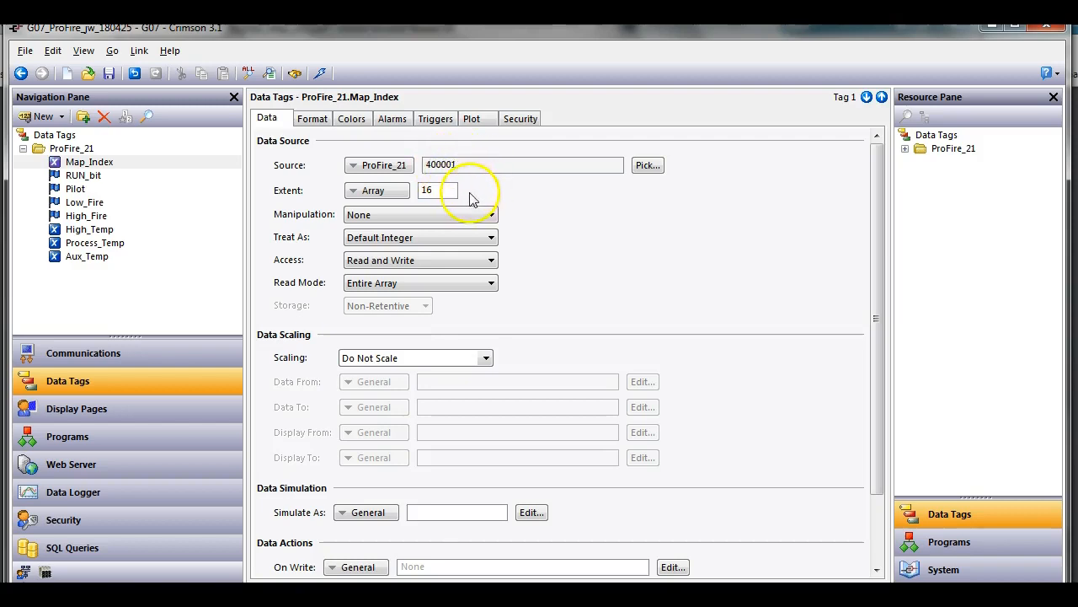
Check the thermocouple encoding in the PF2100 register map and treat Map_Index as a Signed Integer.
click(489, 240)
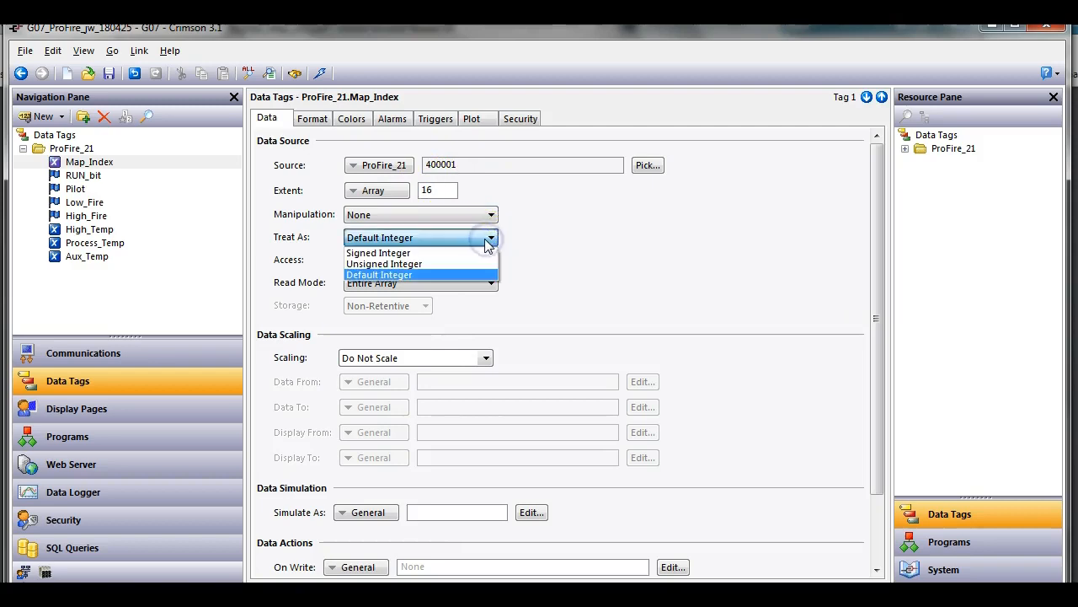
click(464, 266)
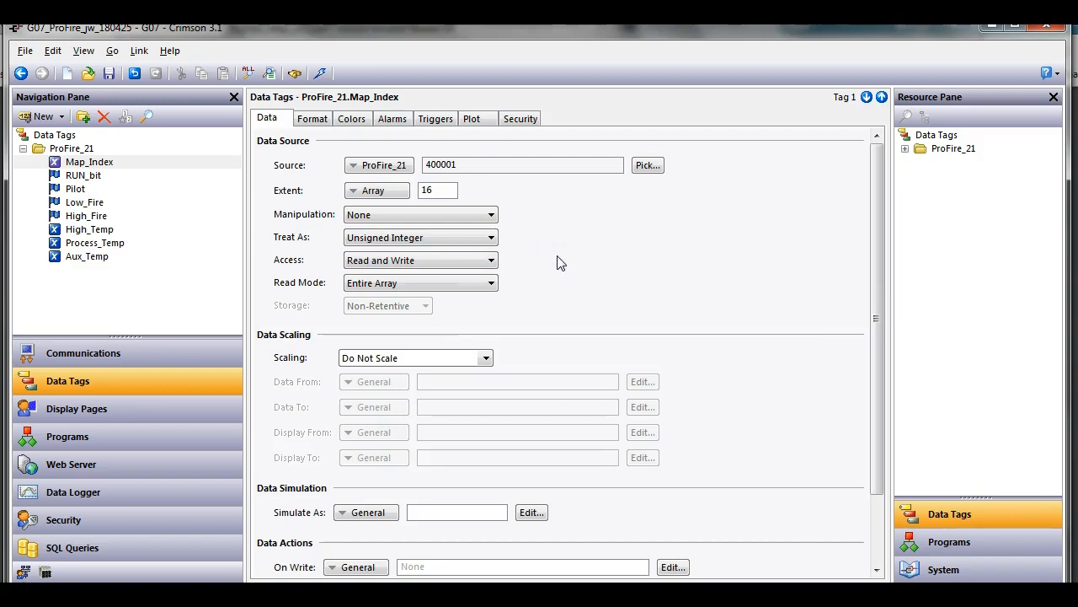
key(alt+Tab)
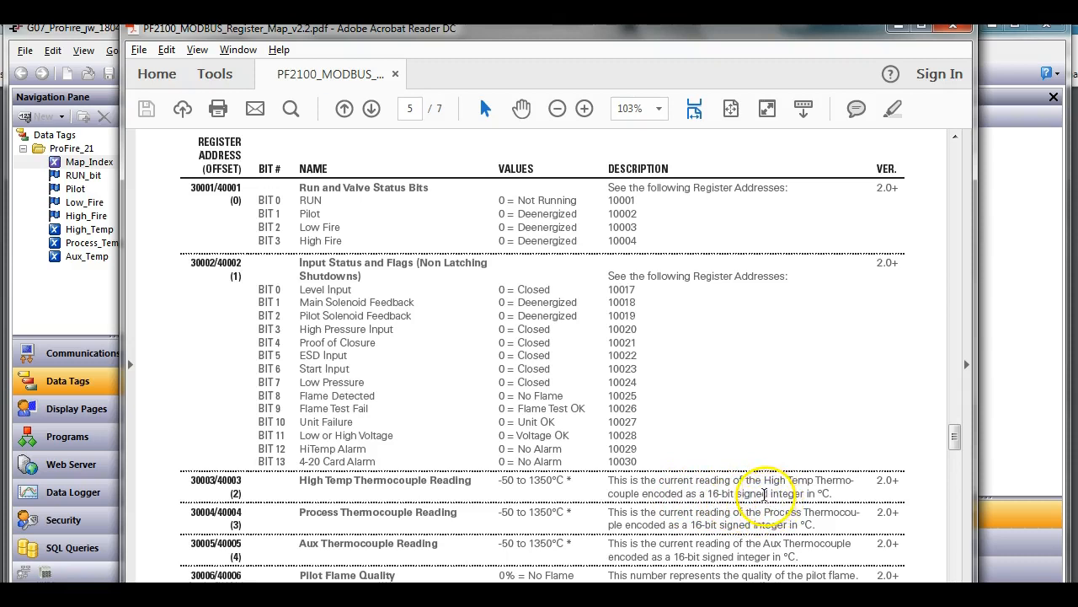
key(alt+Tab)
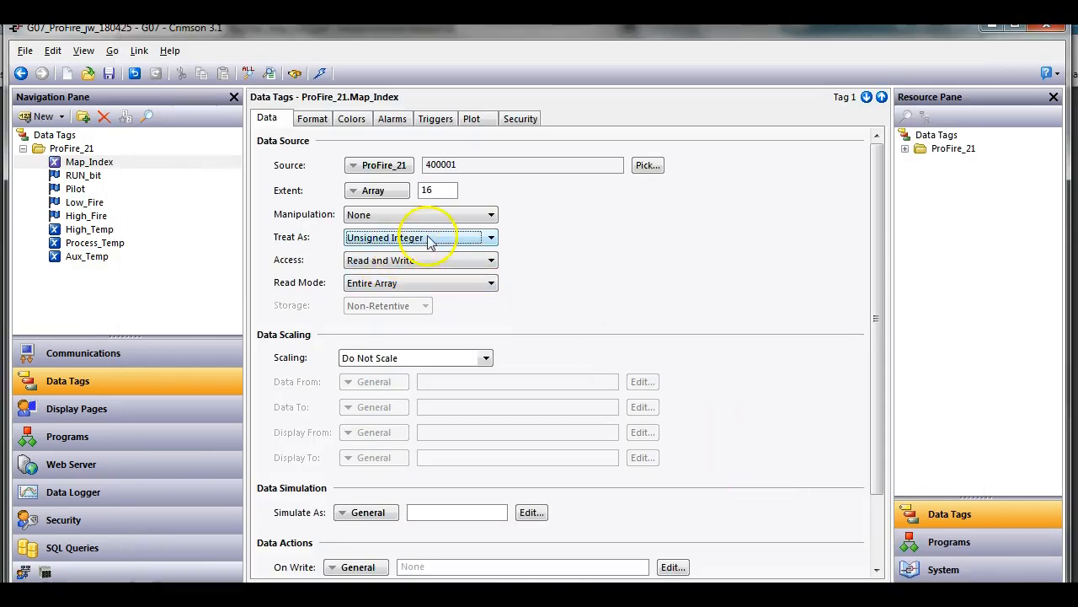
click(431, 238)
click(425, 252)
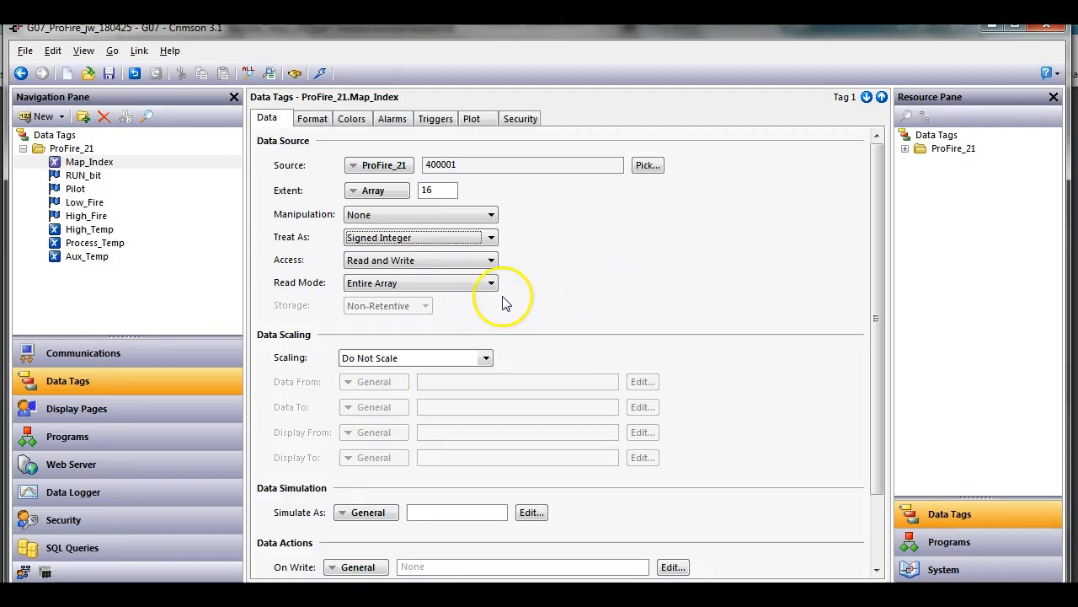
Try Read Only access for Map_Index, reviewing the remaining PF2100 registers before restoring Read and Write.
click(432, 264)
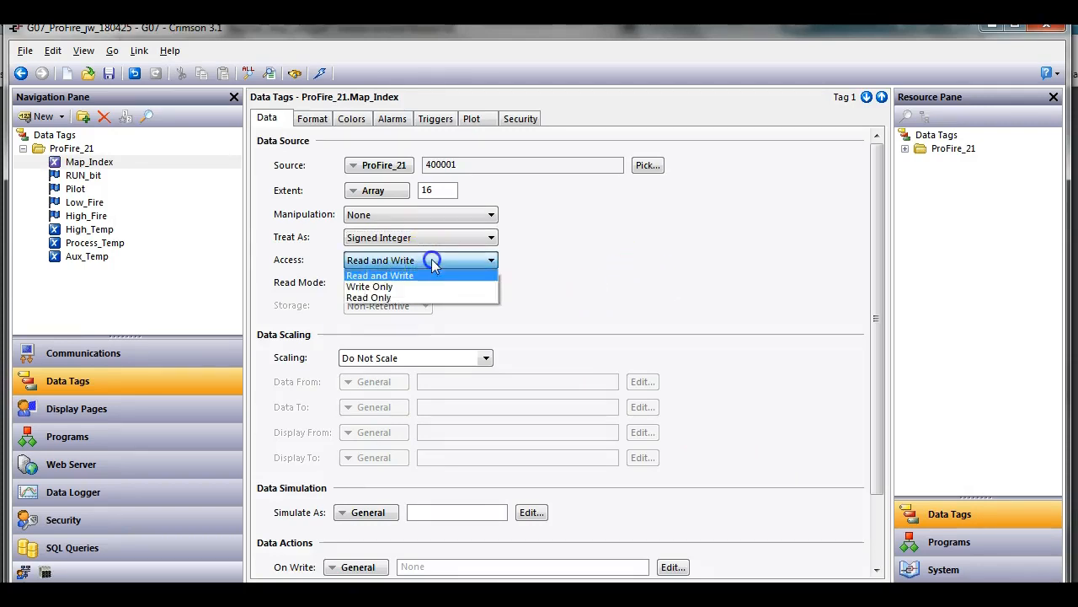
click(411, 296)
key(alt+Tab)
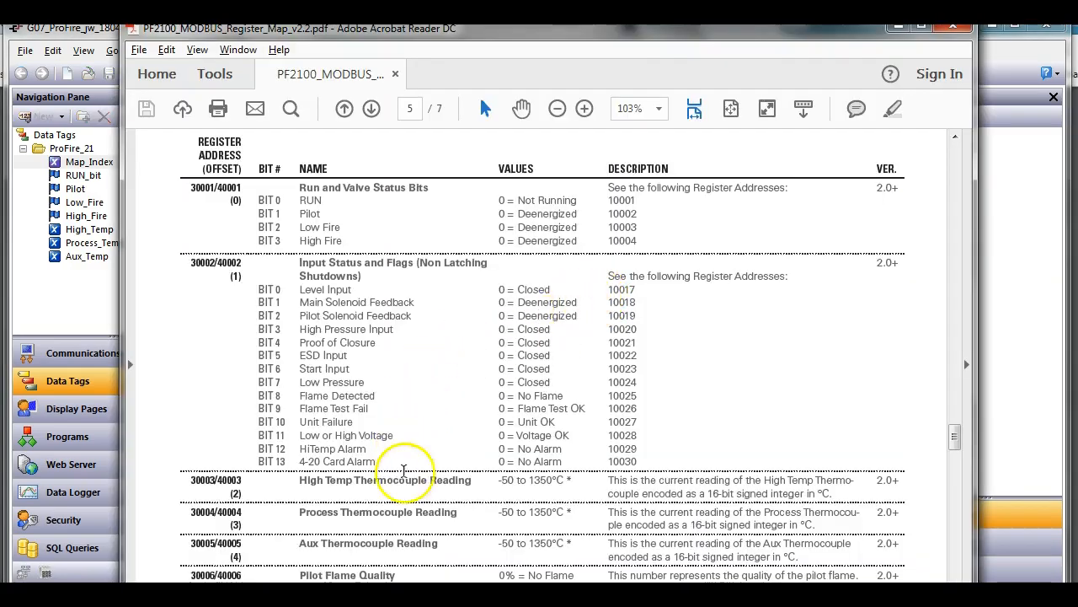
scroll(554, 434, down, 3)
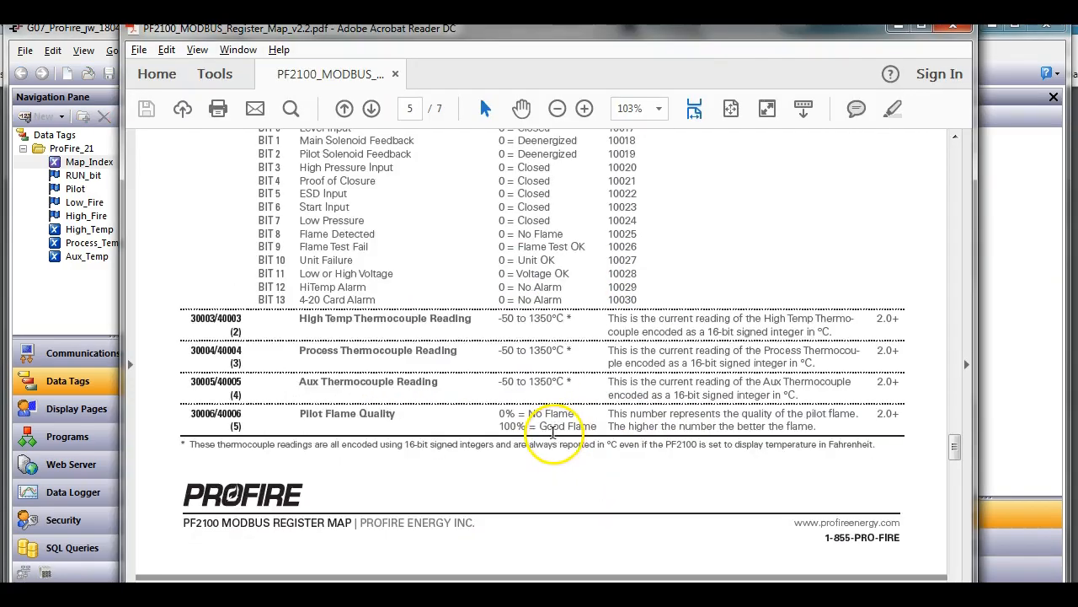
scroll(551, 429, down, 6)
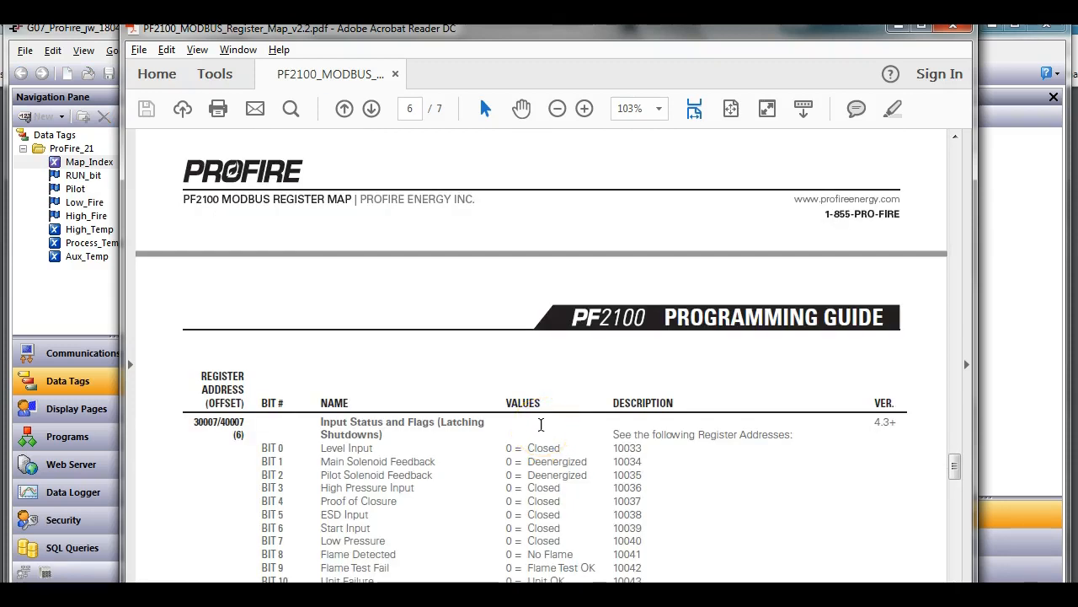
scroll(541, 424, down, 4)
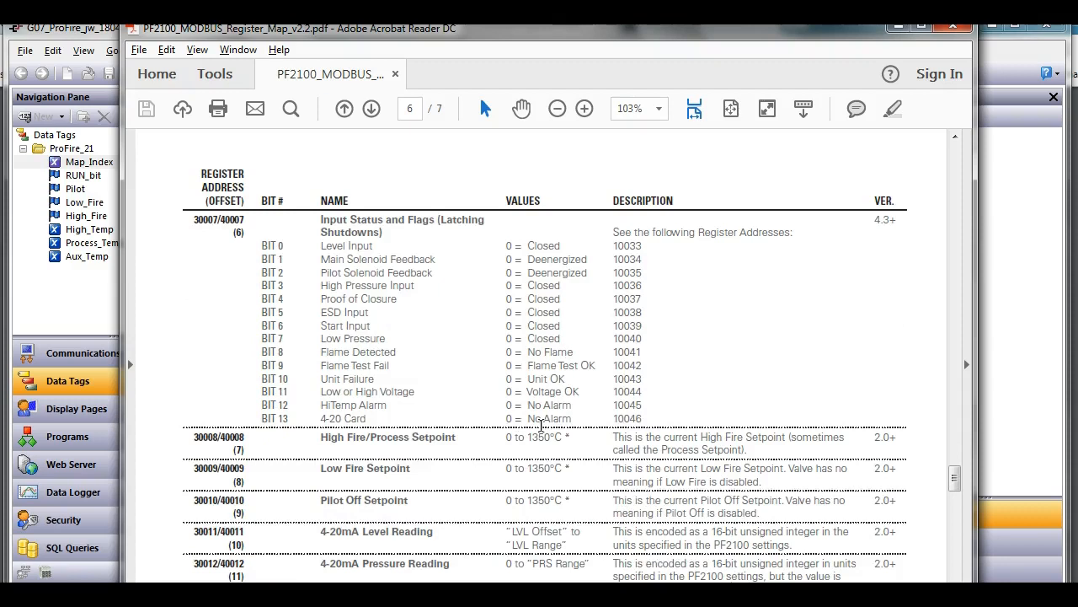
scroll(541, 426, down, 3)
scroll(542, 430, down, 2)
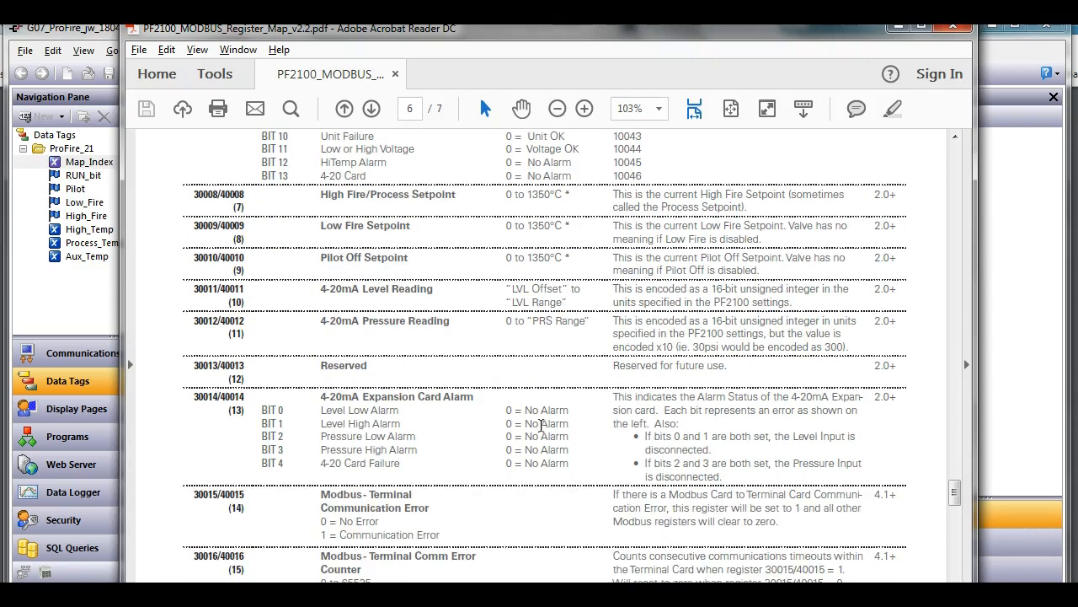
key(alt+Tab)
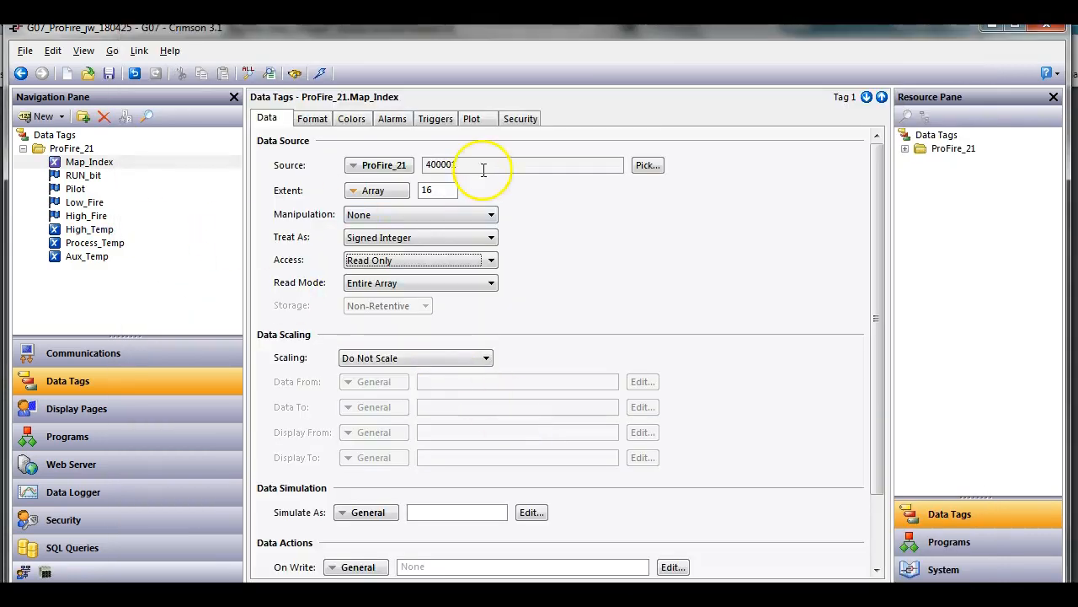
click(482, 260)
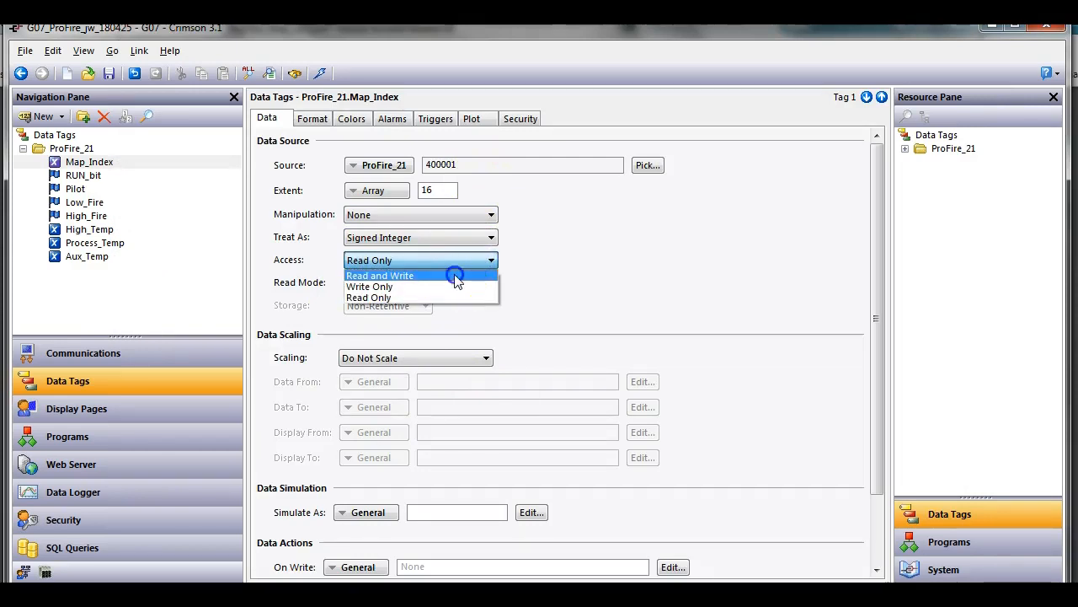
click(413, 273)
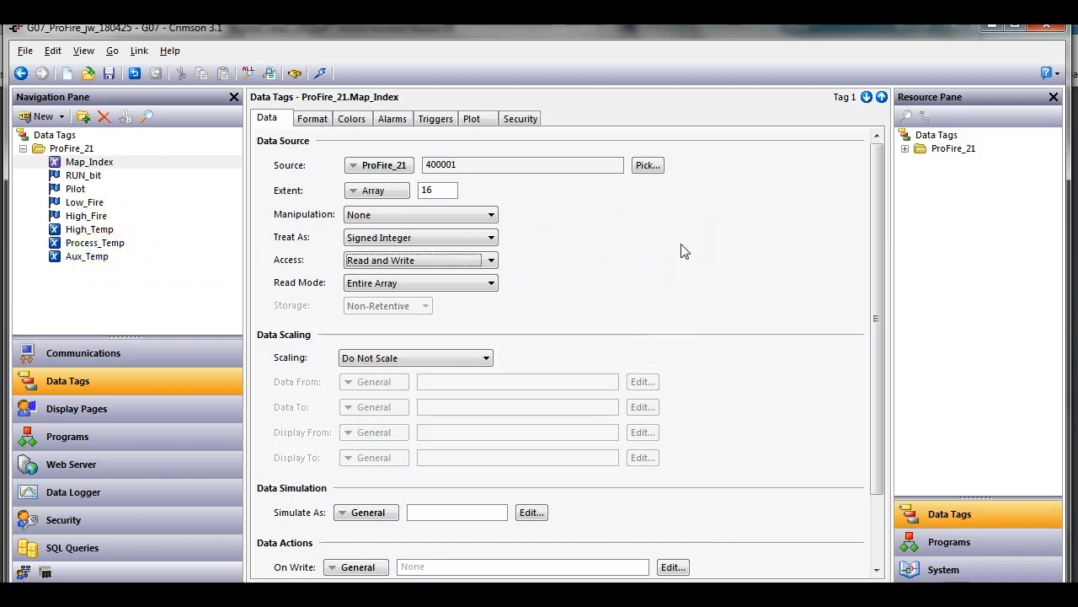
Expand ProFire_21 among the data tag resources and toggle the Map_Index array to list its individual elements.
click(906, 149)
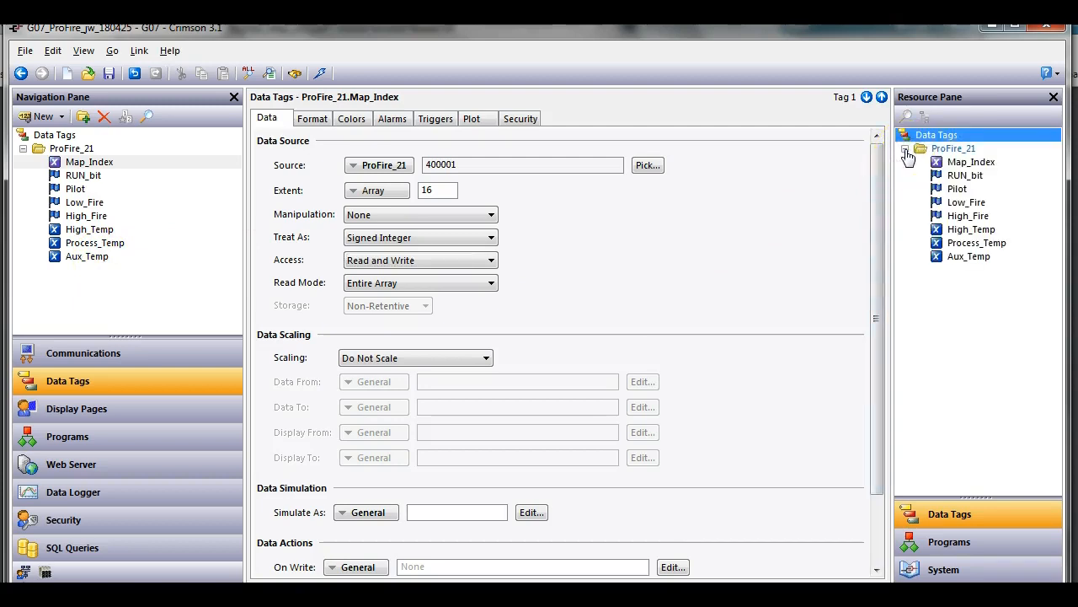
click(971, 164)
click(965, 164)
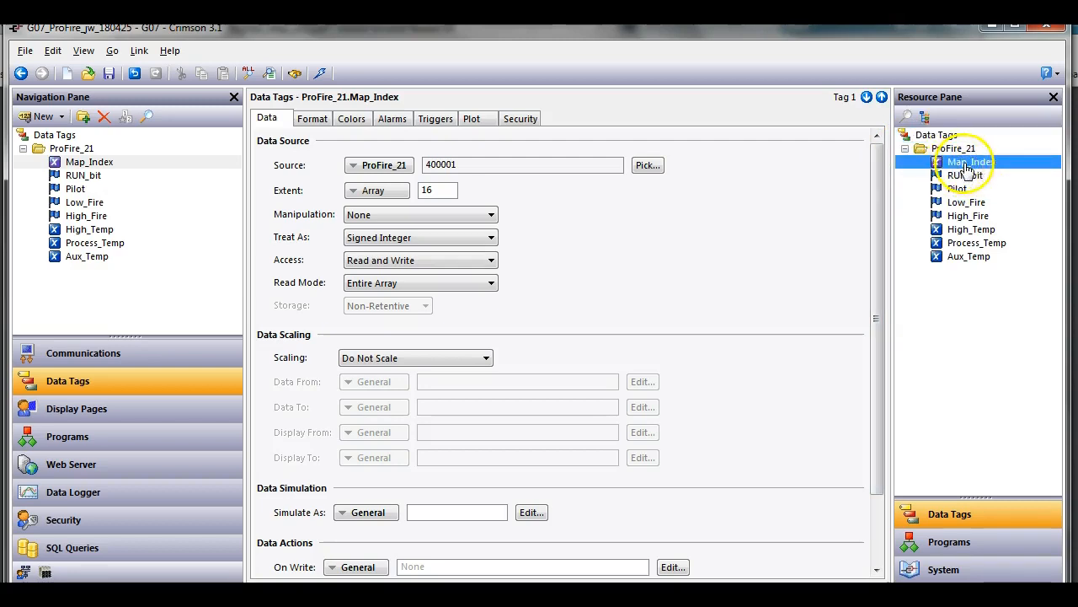
right_click(964, 166)
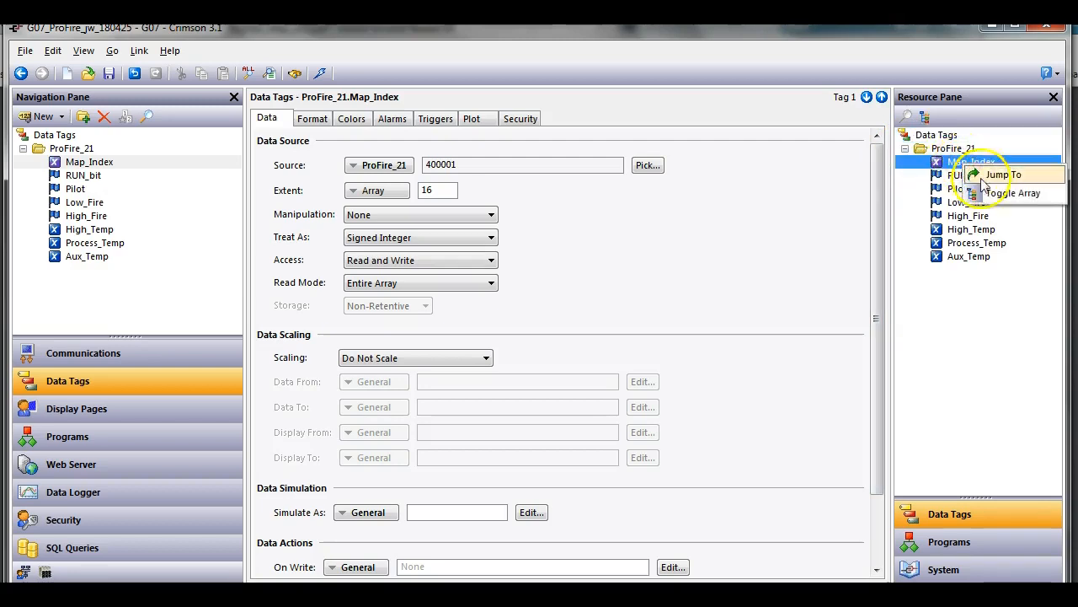
click(1007, 199)
click(1006, 201)
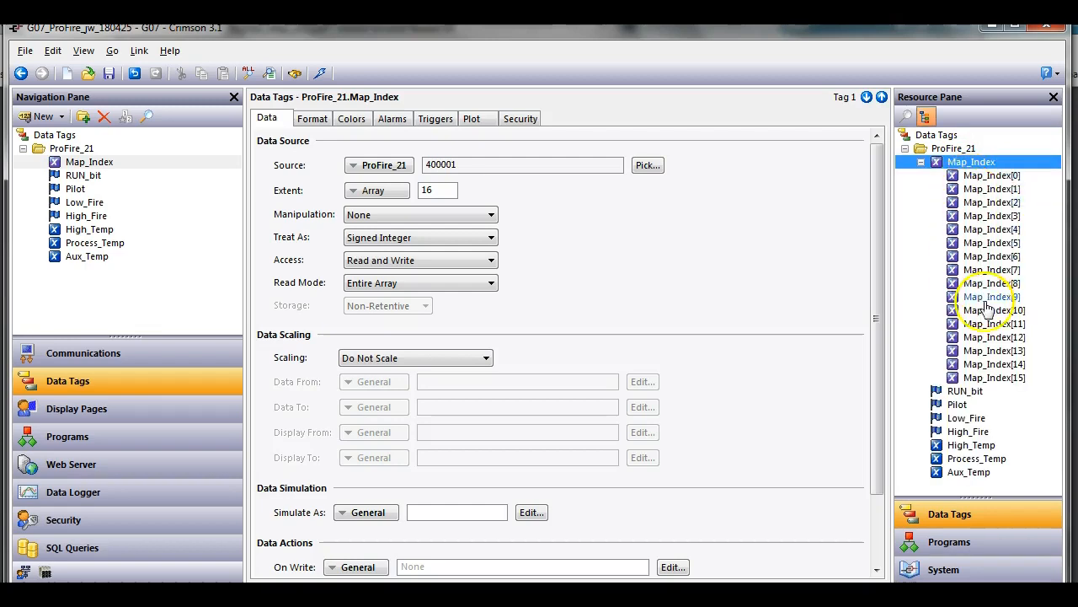
Assign the array element Map_Index[0] as the data source of the RUN_bit tag.
click(1001, 177)
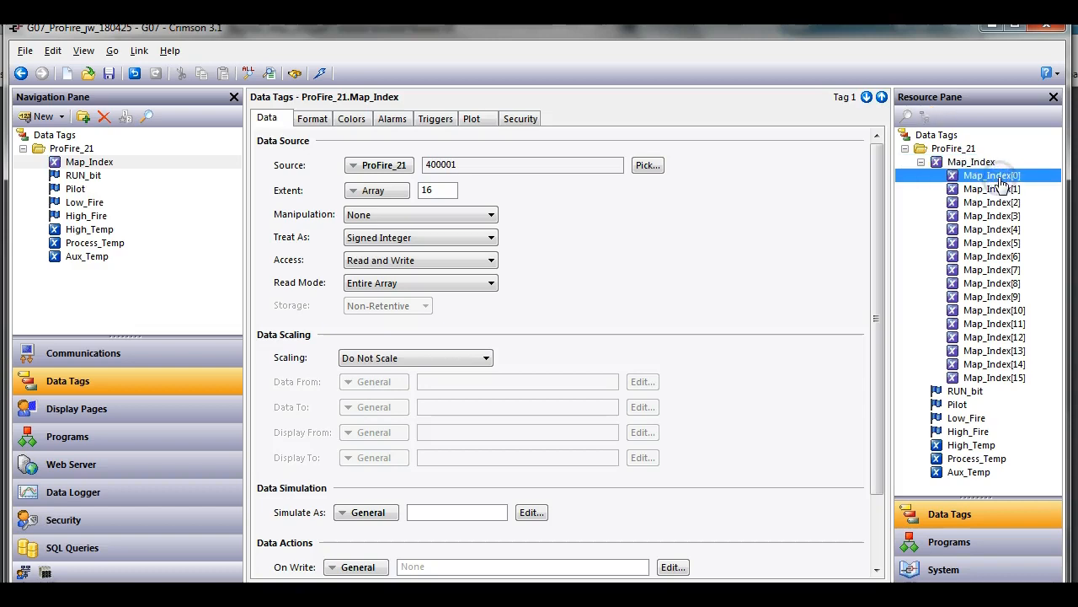
drag(1001, 180, 994, 180)
click(985, 184)
click(92, 182)
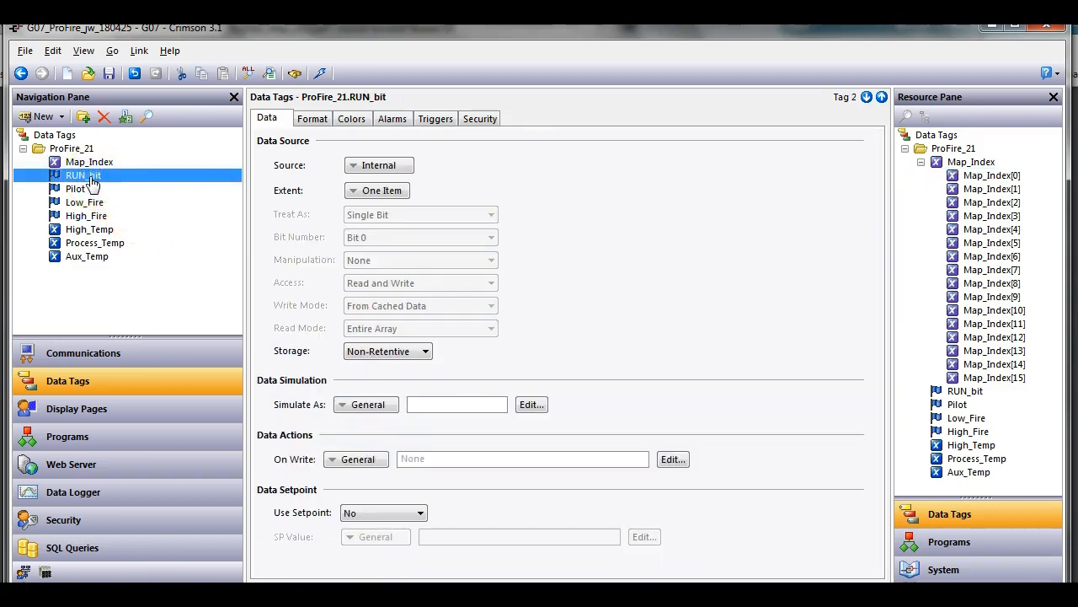
click(974, 182)
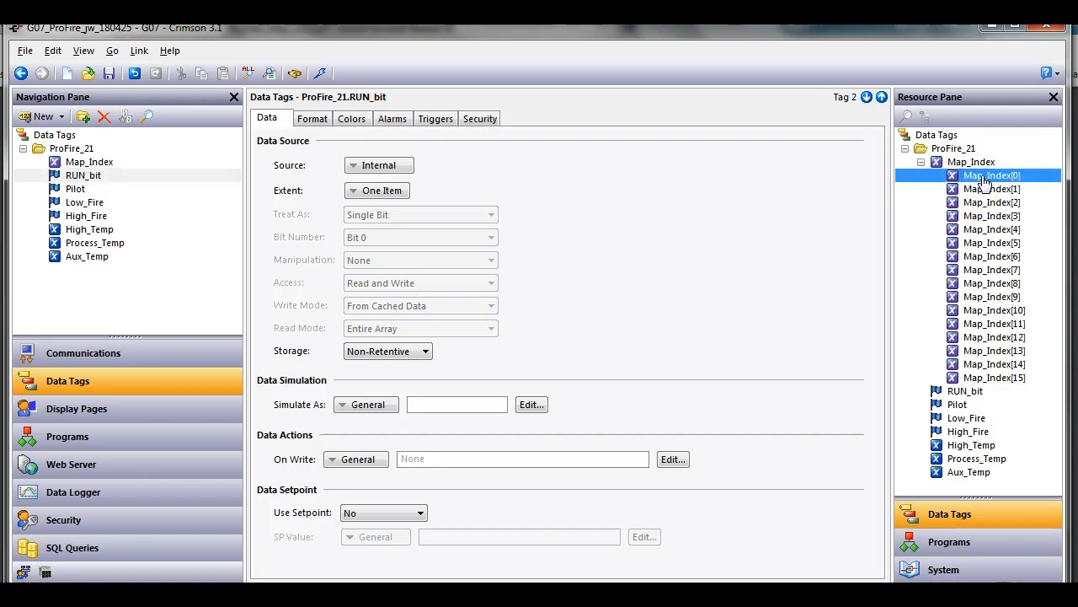
drag(978, 176, 394, 169)
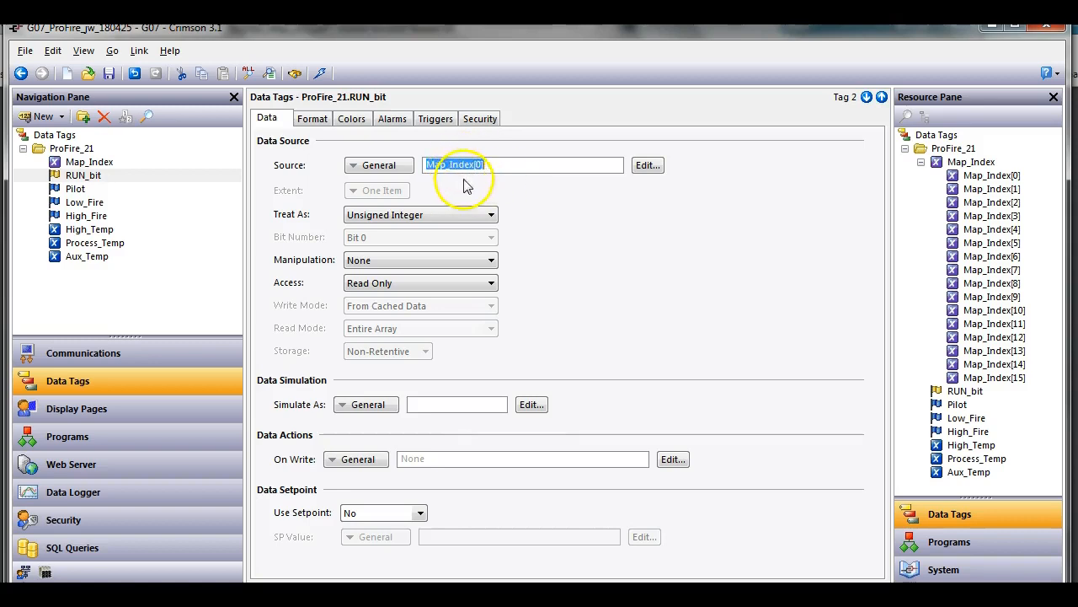
Treat the RUN_bit source as Bit Array Little-Endian.
click(430, 221)
click(422, 253)
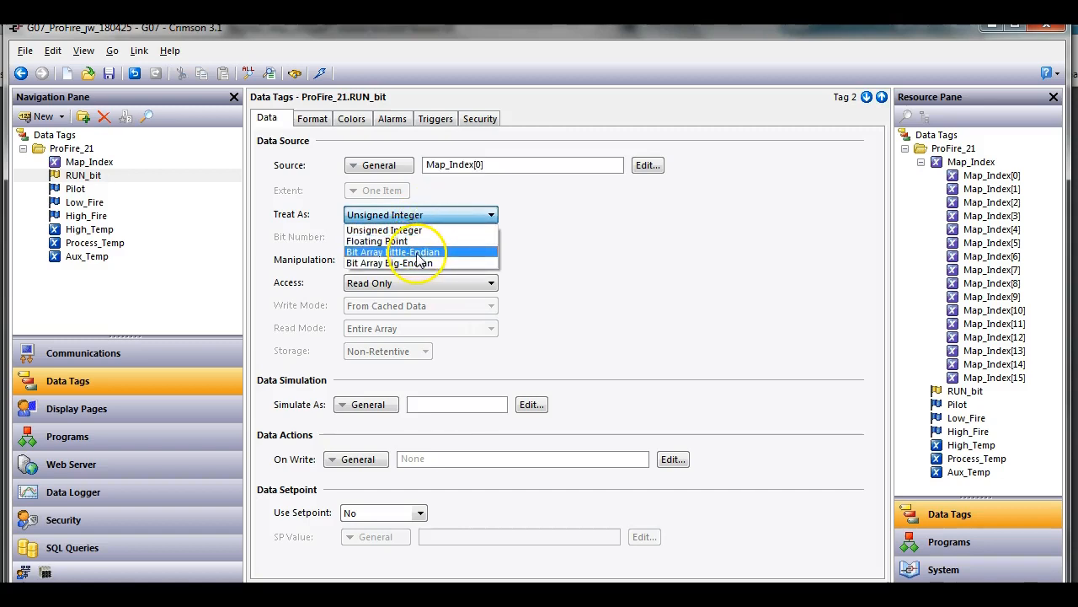
click(418, 253)
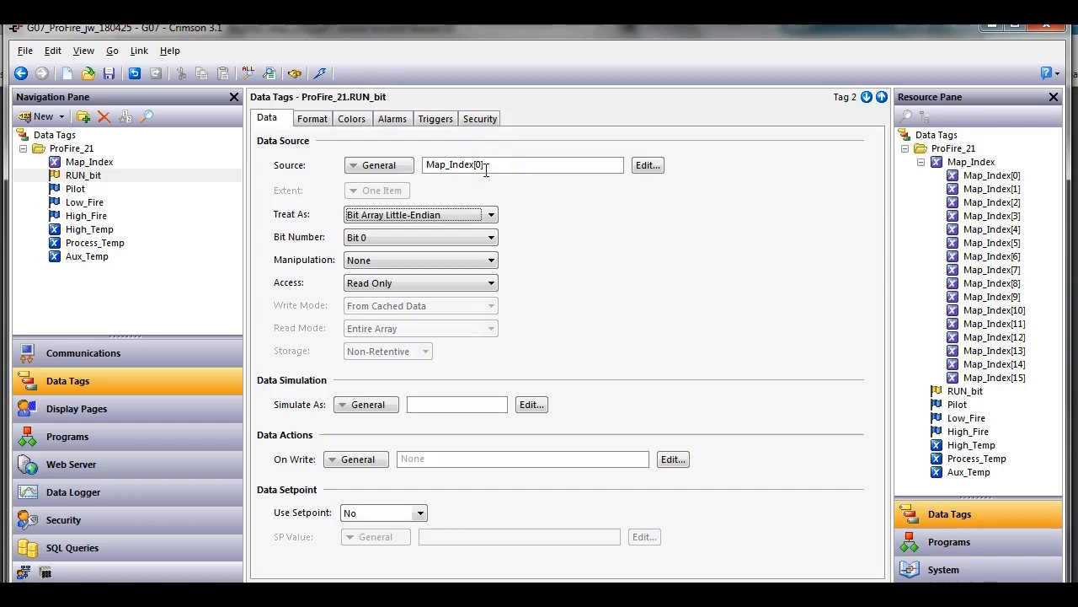
Check the run and valve status bit numbers in the PF2100 register map against RUN_bit's bit number.
click(491, 238)
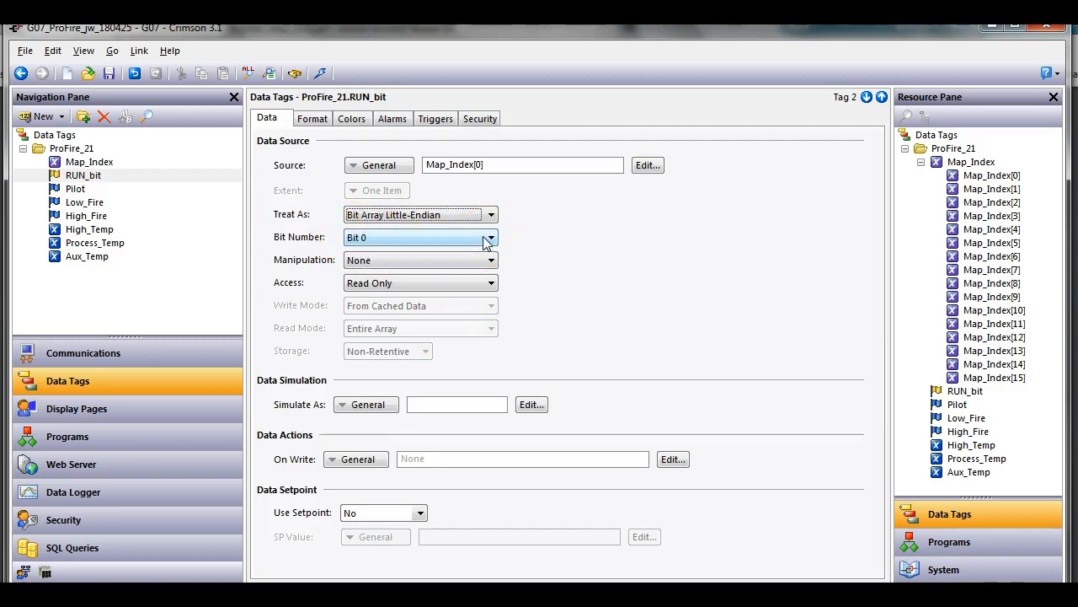
key(alt+Tab)
click(497, 271)
scroll(483, 284, up, 10)
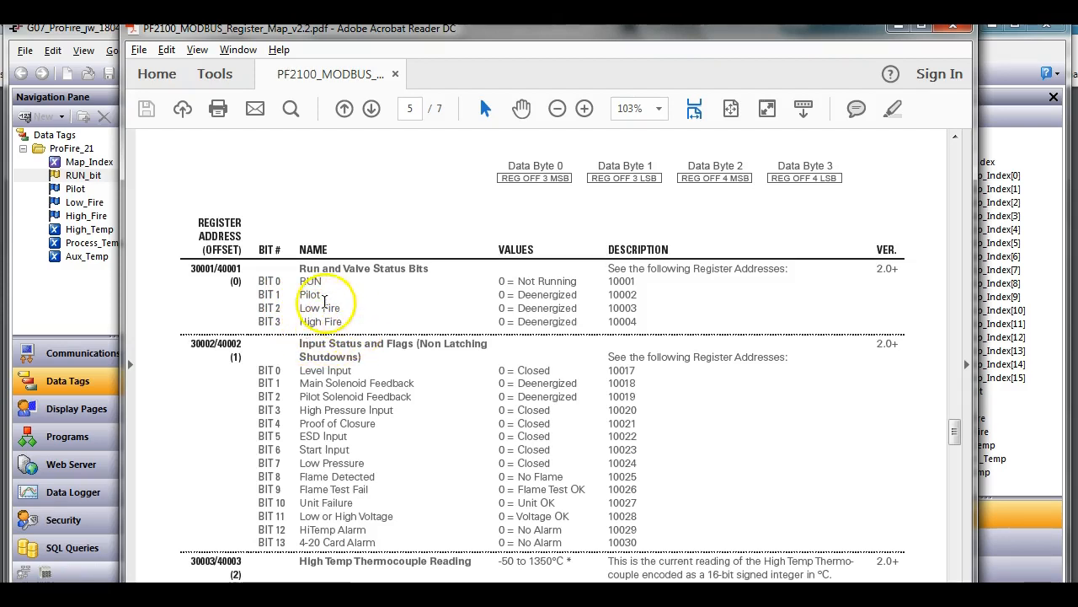
click(91, 295)
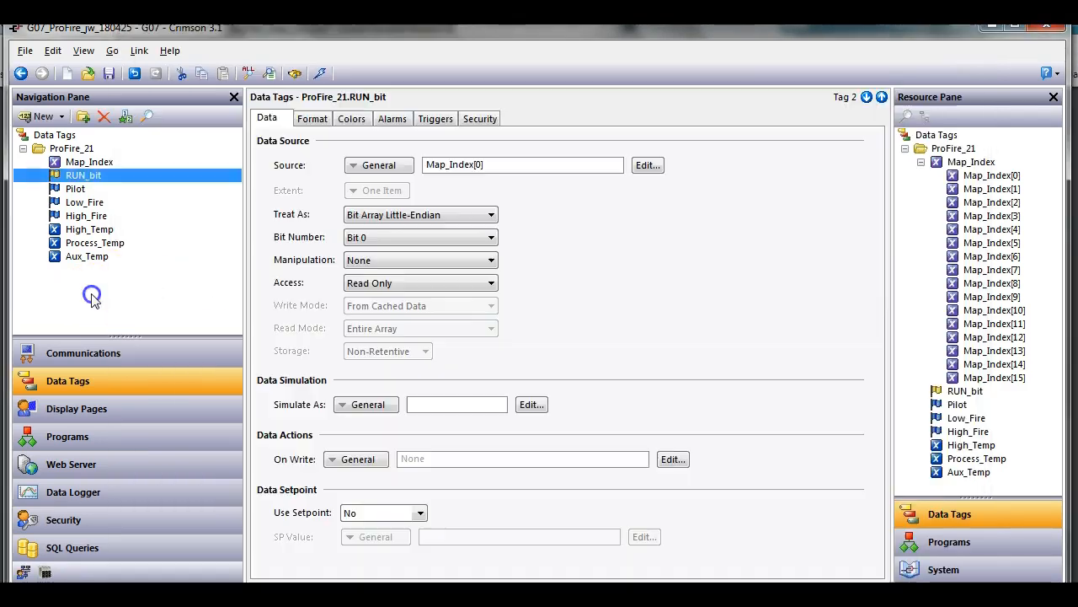
Map the Pilot tag to Map_Index[0], treated as Bit Array Little-Endian, and choose Bit 1 as its bit number.
click(75, 191)
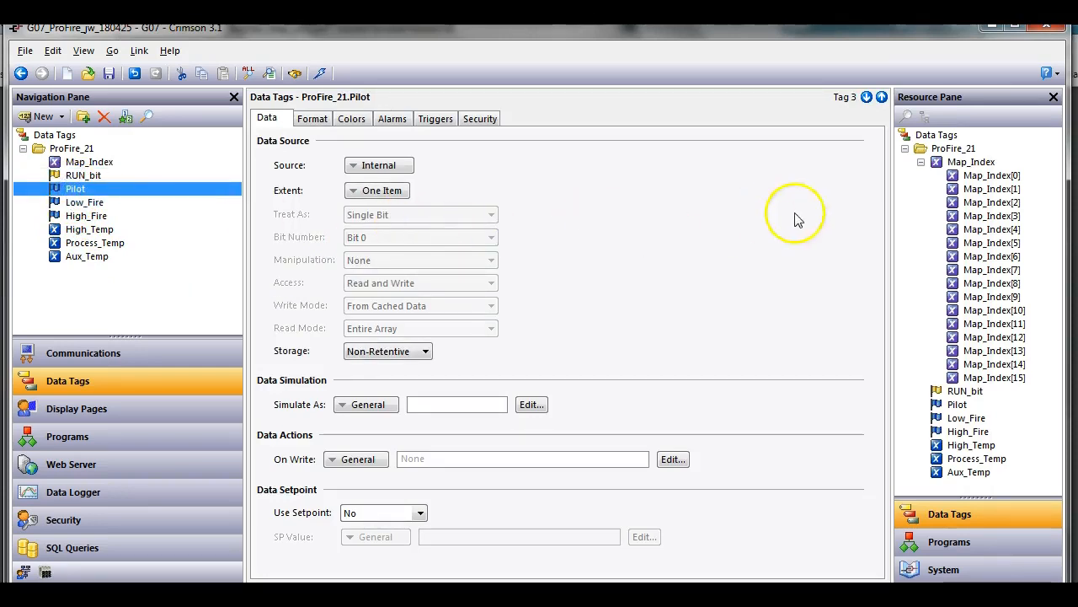
drag(984, 182, 411, 165)
click(469, 216)
click(455, 252)
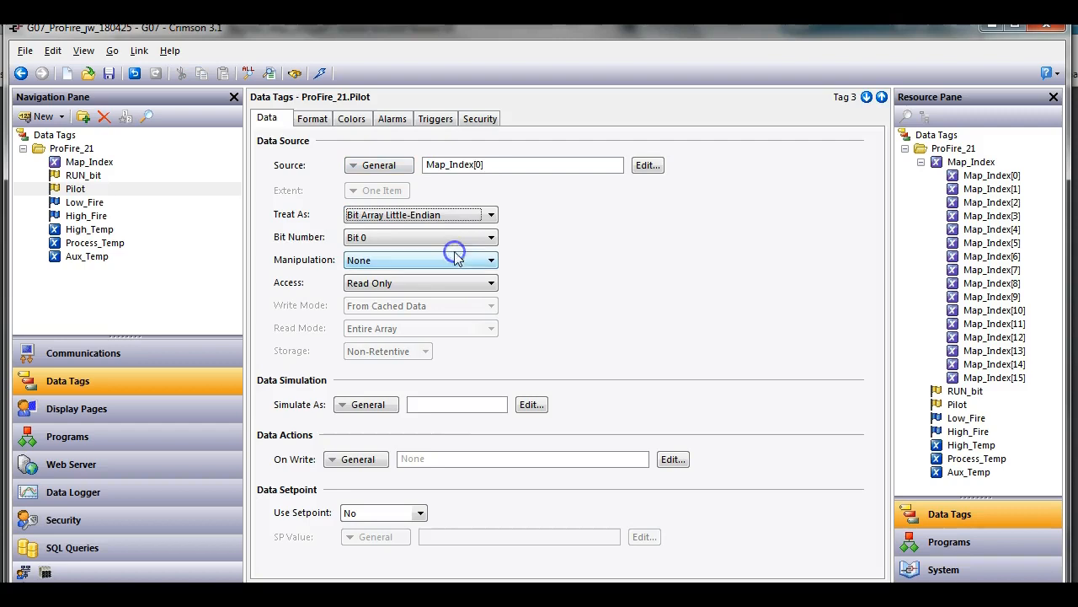
click(491, 239)
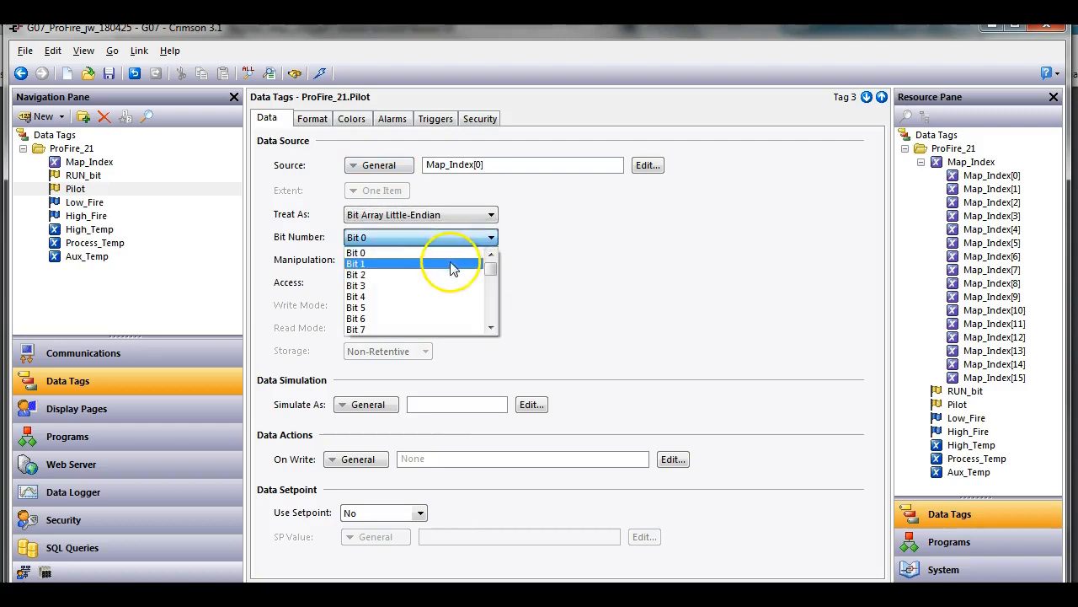
click(450, 260)
Map the Low_Fire tag to Map_Index[0], treated as Bit Array Little-Endian with bit number Bit 2.
click(84, 203)
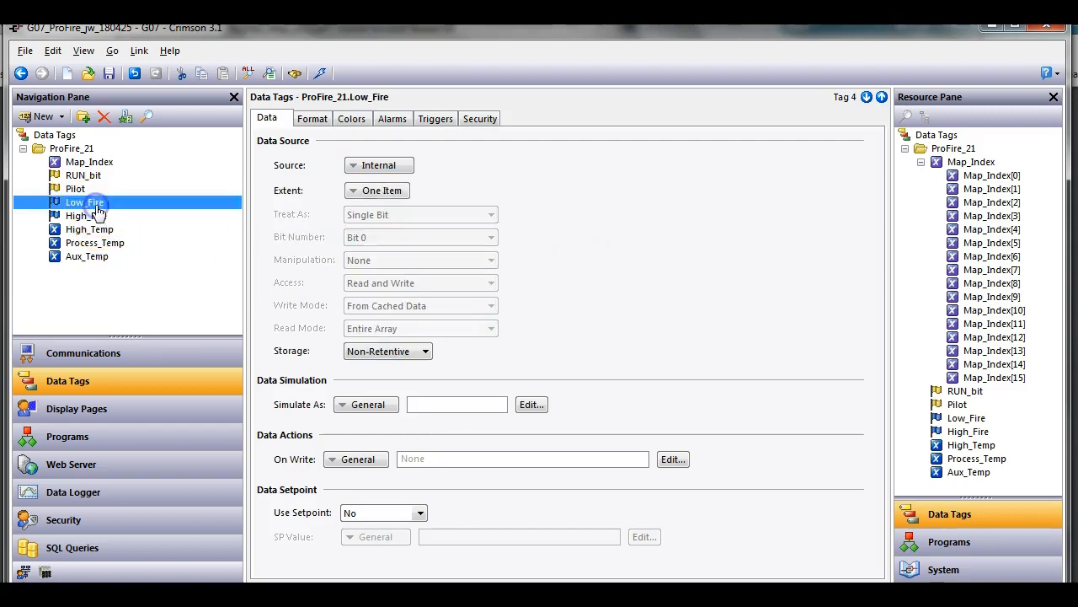
drag(992, 175, 420, 166)
drag(969, 175, 380, 167)
click(463, 215)
click(444, 251)
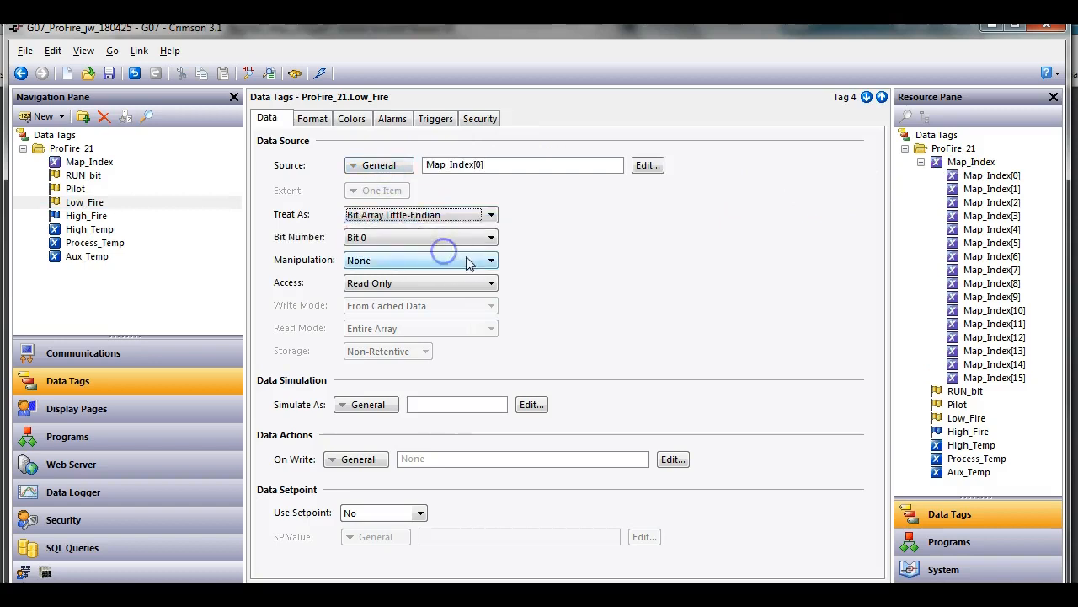
click(468, 244)
click(436, 275)
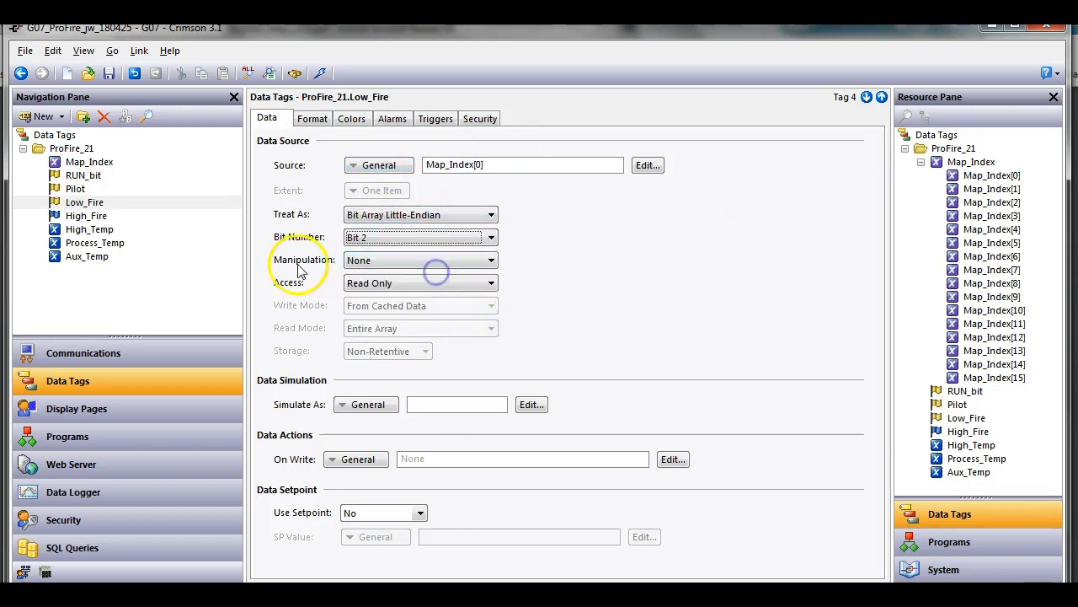
Copy the data mapping from the Low_Fire tag to the High_Fire tag.
click(98, 216)
right_click(116, 223)
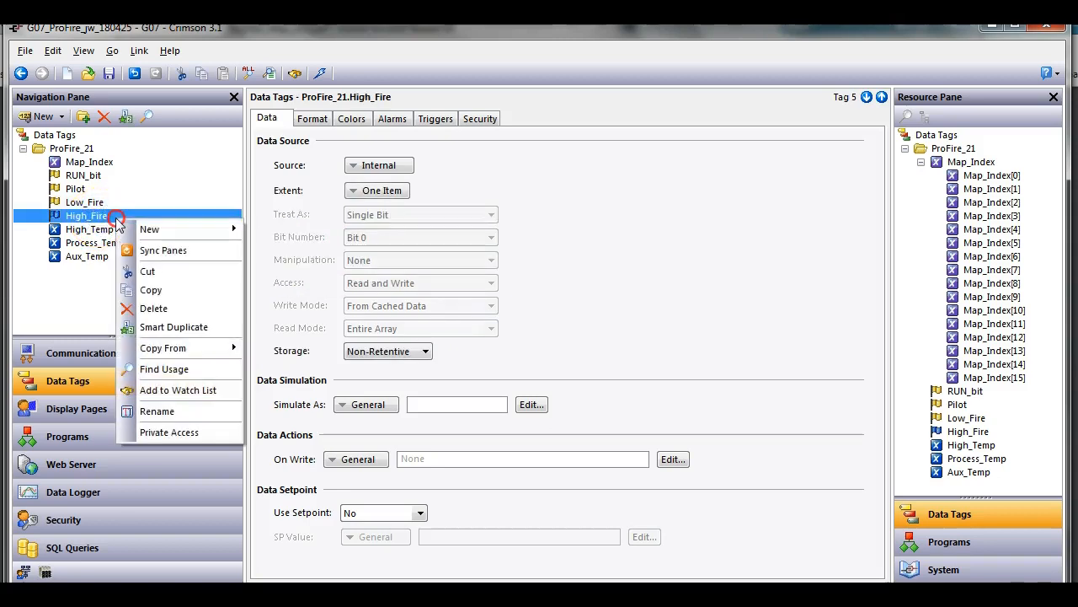
mouse_move(208, 348)
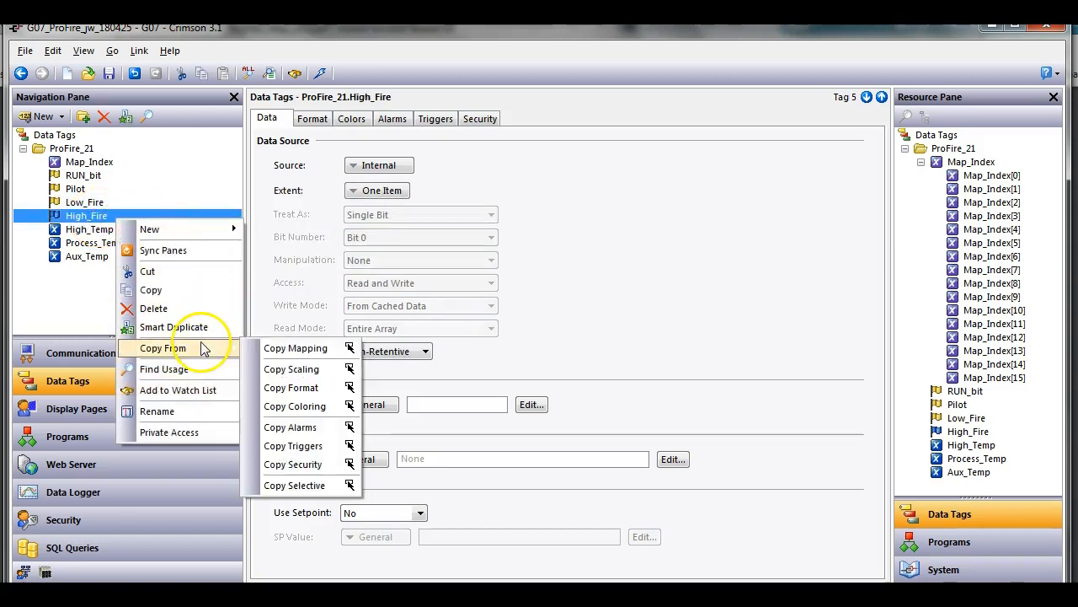
click(287, 349)
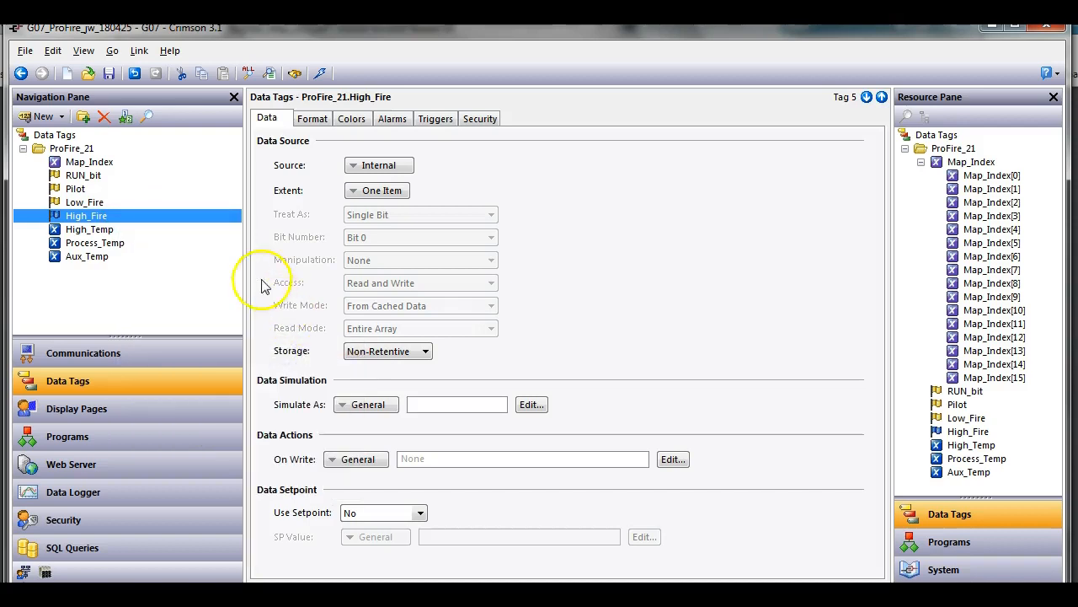
click(90, 203)
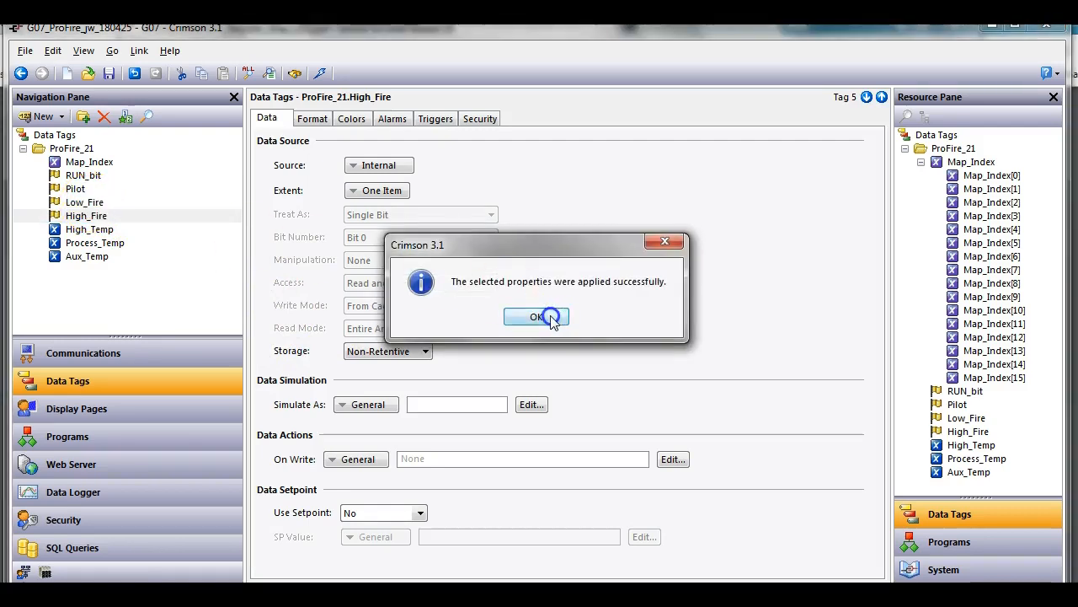
click(546, 316)
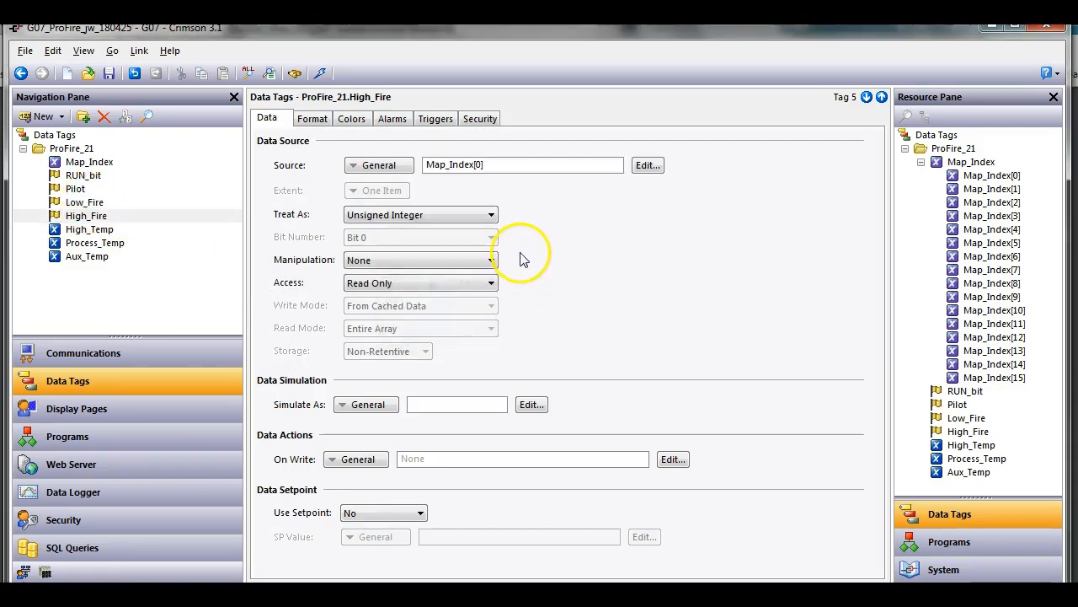
Treat High_Fire's source as Bit Array Little-Endian and set its bit number to Bit 4.
click(459, 216)
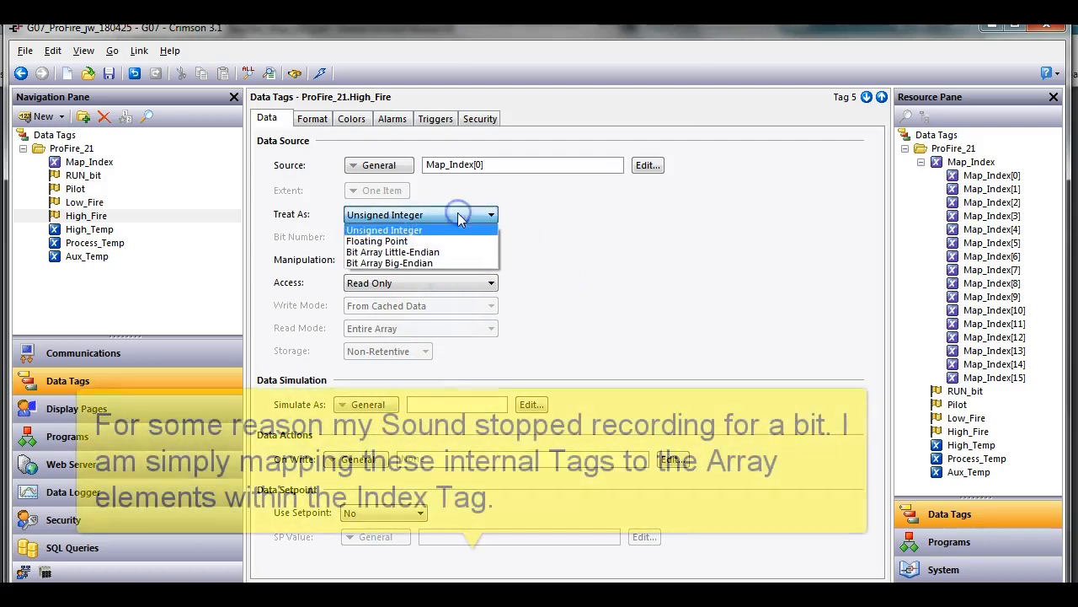
click(437, 250)
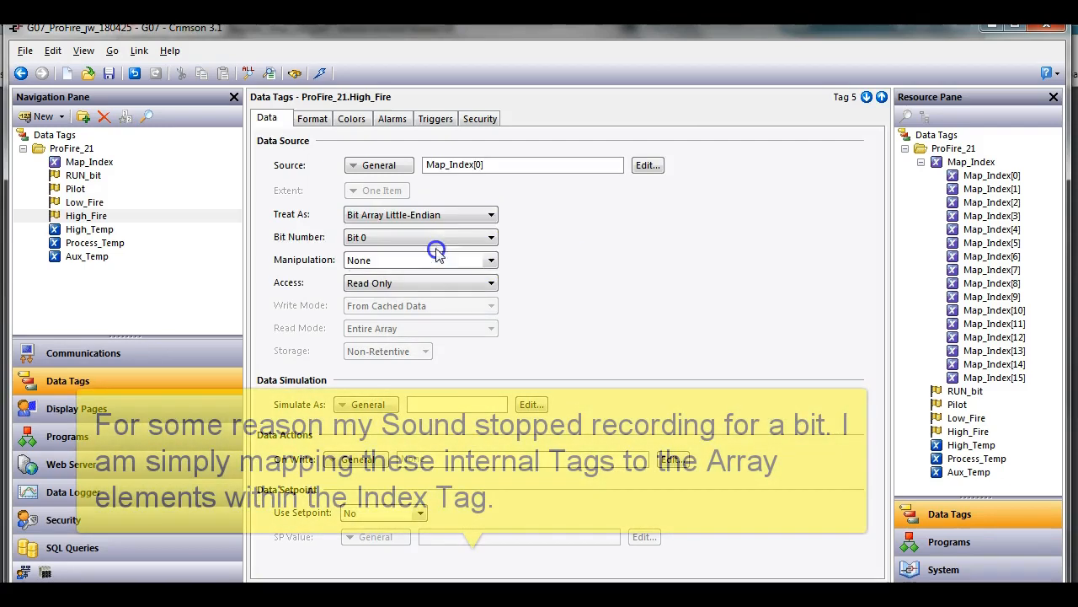
click(492, 238)
click(428, 299)
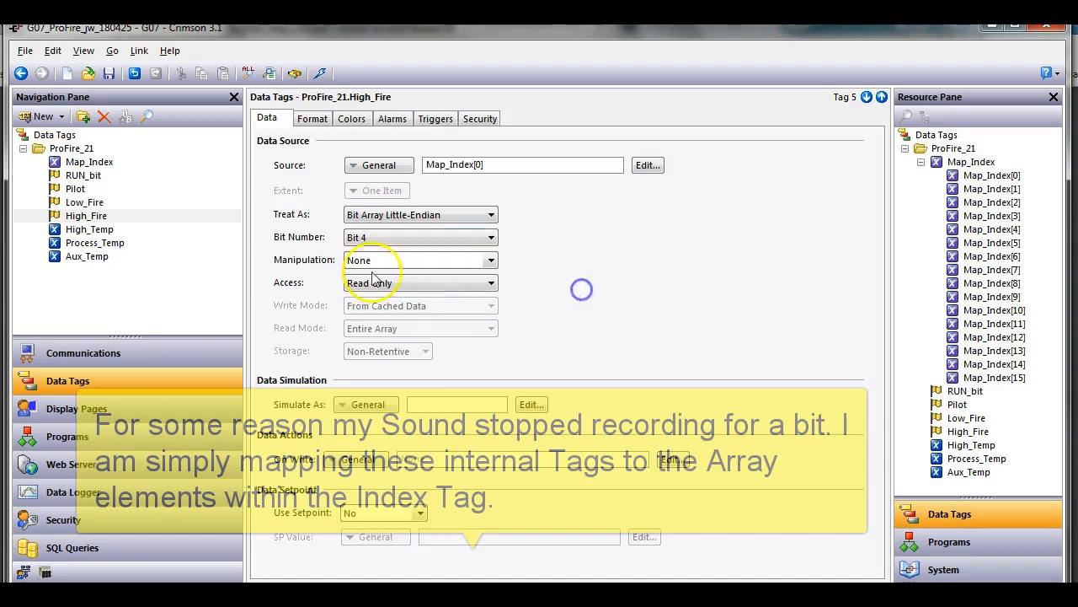
Review the data source settings of Map_Index and the source and bit number of the four status flag tags.
click(84, 166)
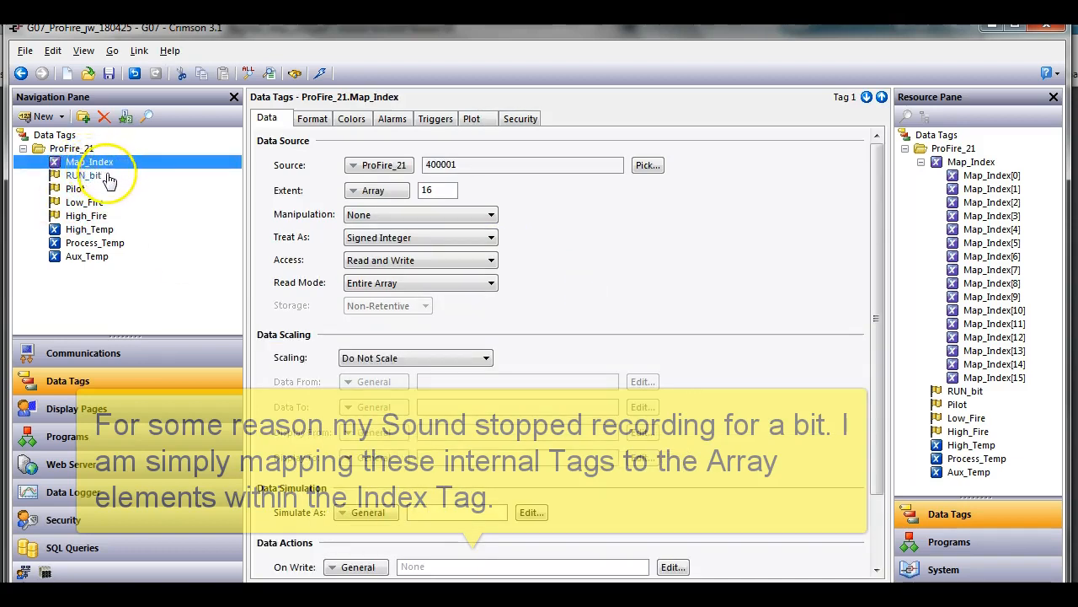
click(85, 179)
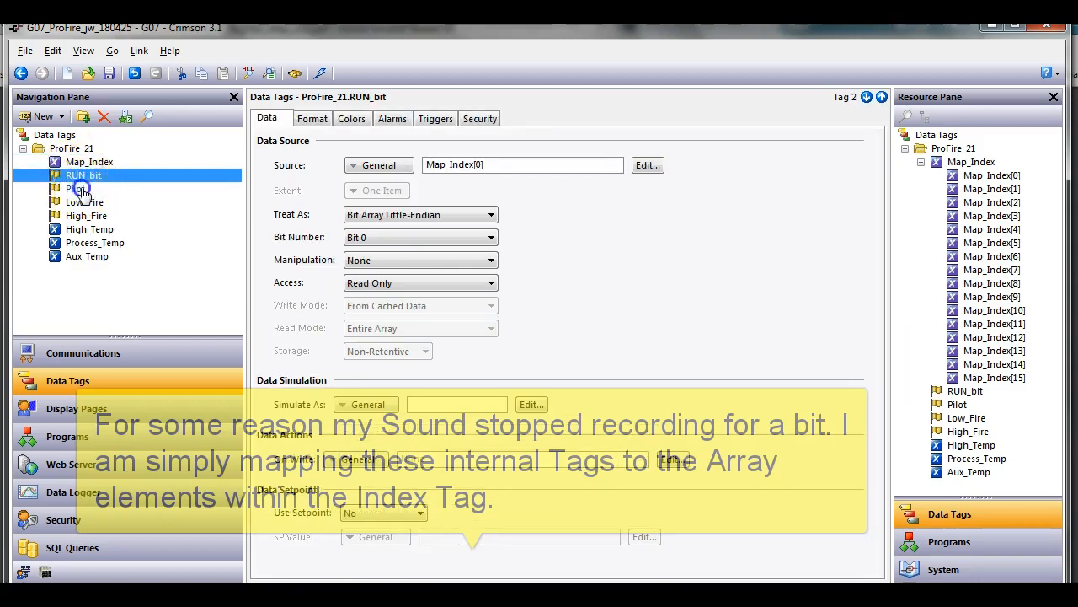
click(84, 190)
click(99, 206)
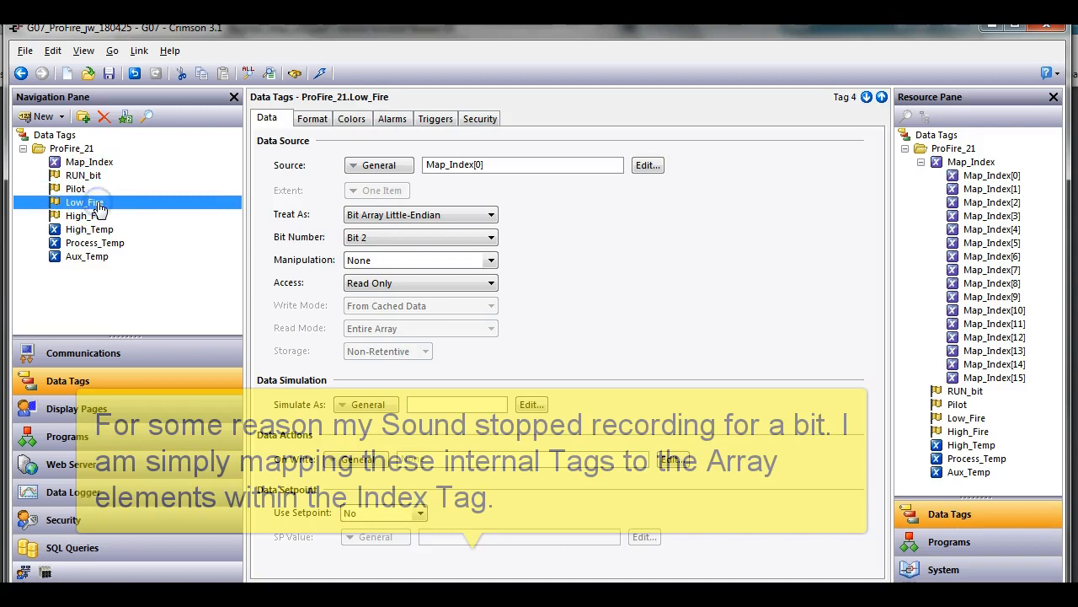
click(97, 217)
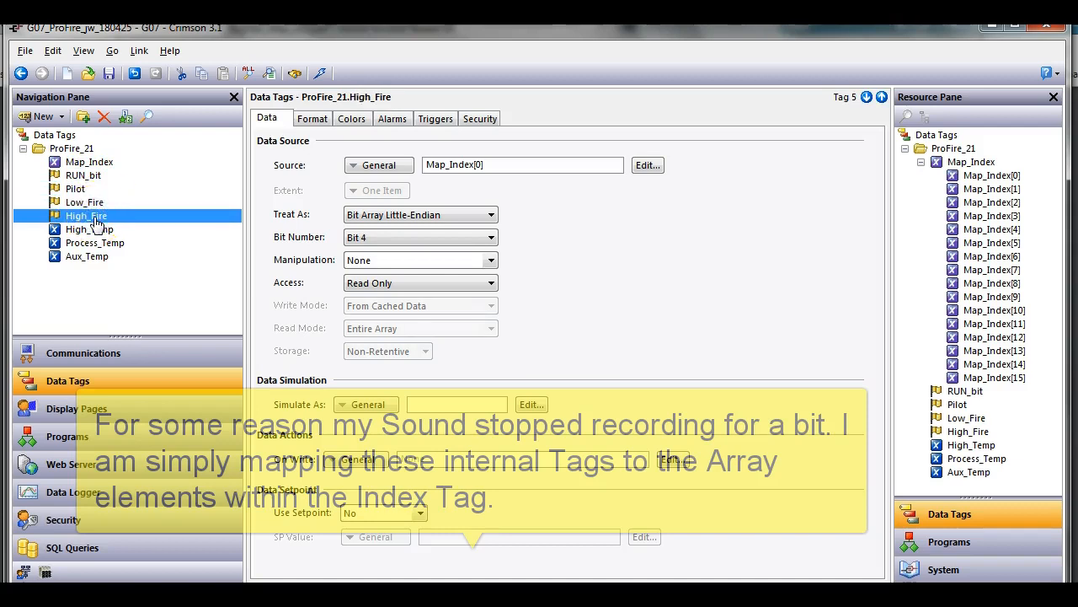
Rename the Map_Index array tag in the ProFire_21 folder as MP_40000.
click(98, 164)
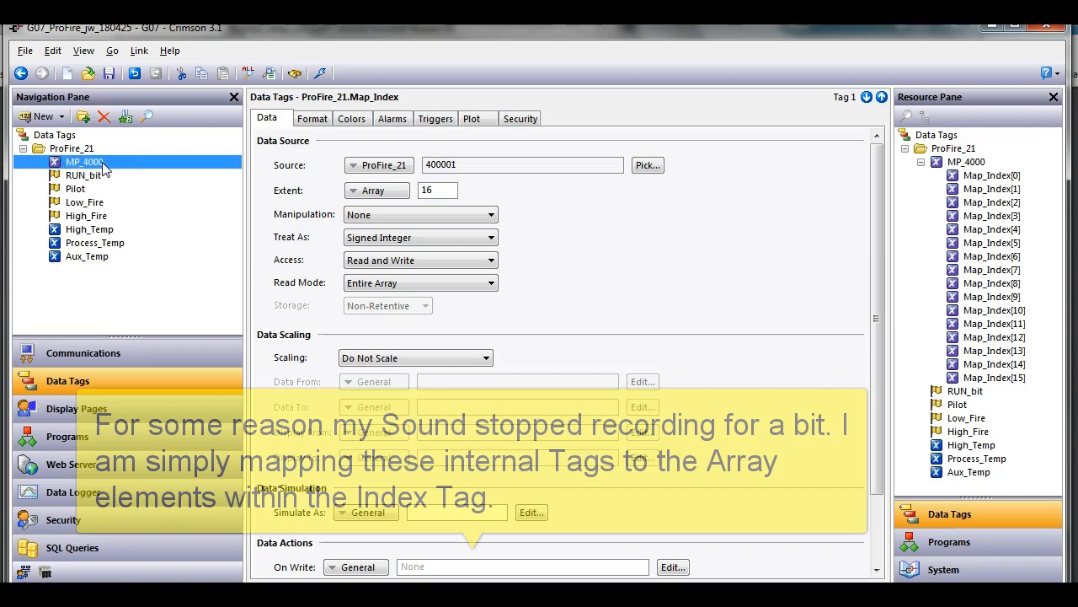
click(711, 229)
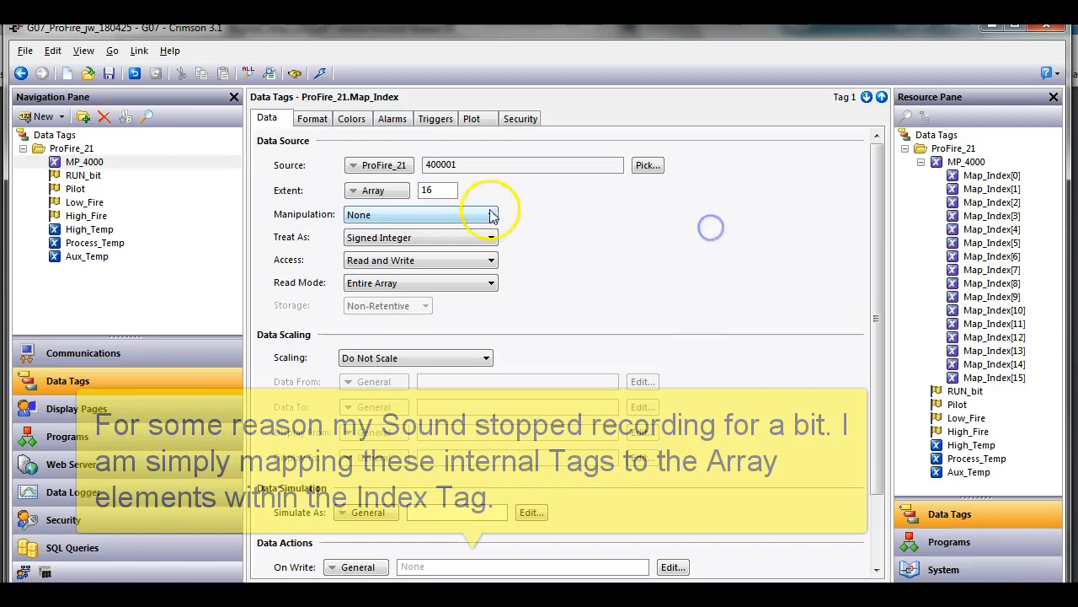
click(92, 162)
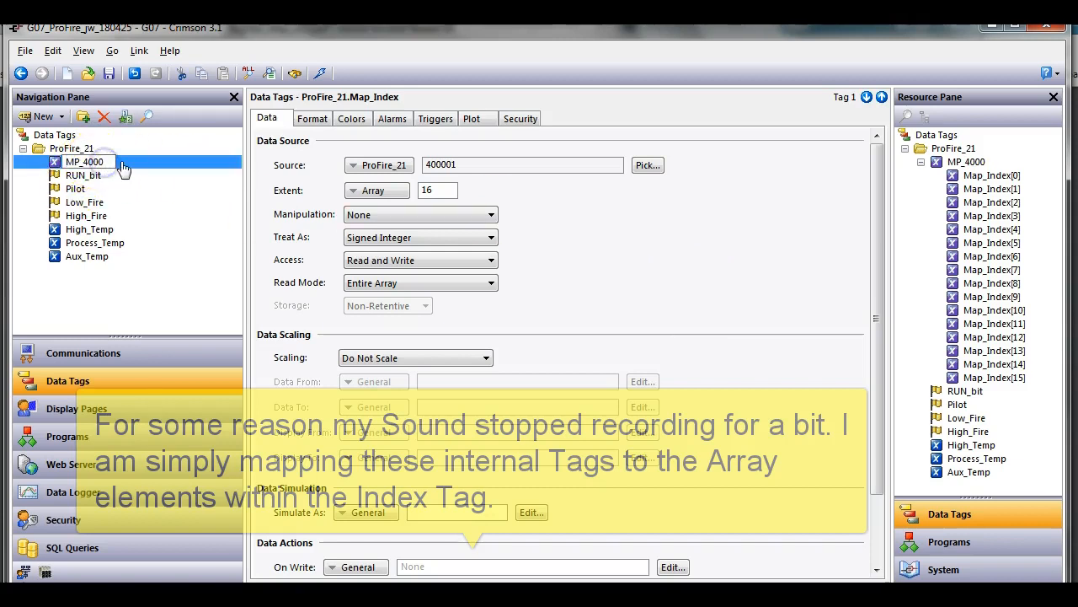
click(590, 283)
Collapse and re-expand ProFire_21 and the MP_40000 array among the data tag resources to check the array element names.
click(934, 281)
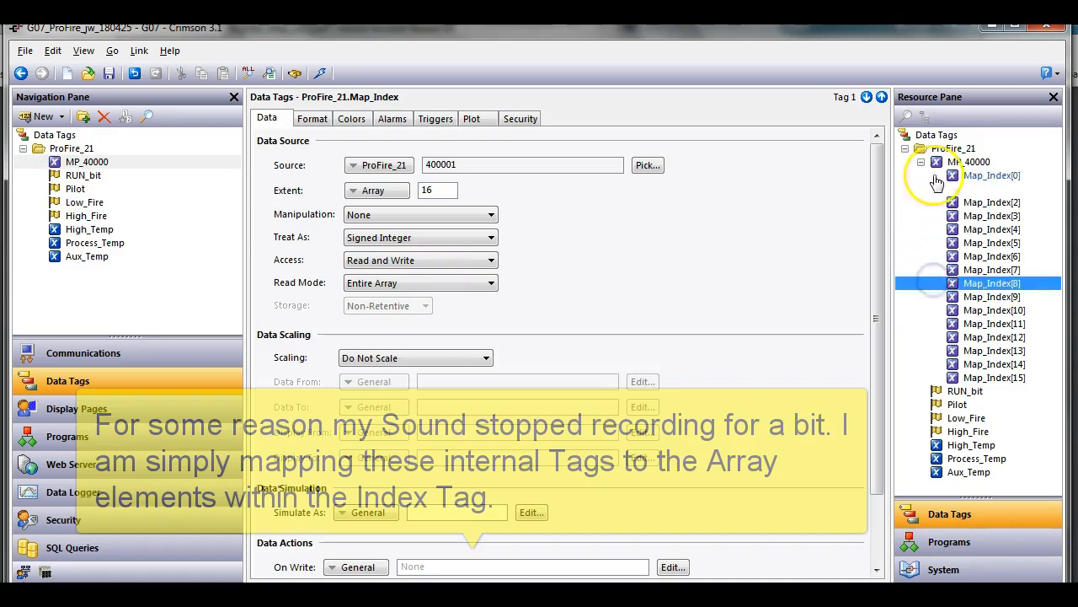
click(905, 149)
click(906, 149)
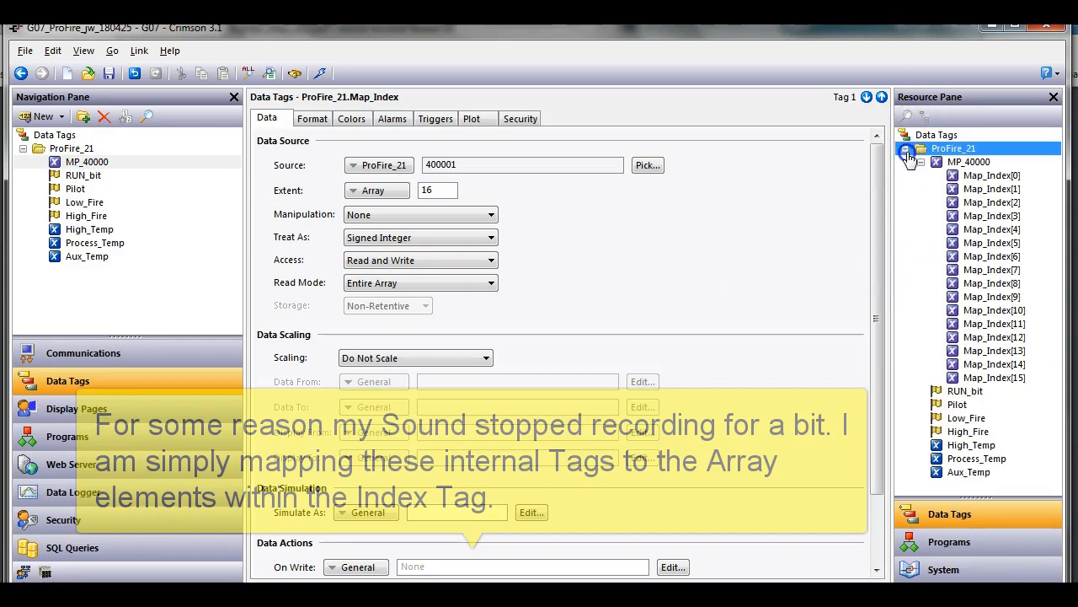
click(922, 162)
click(922, 163)
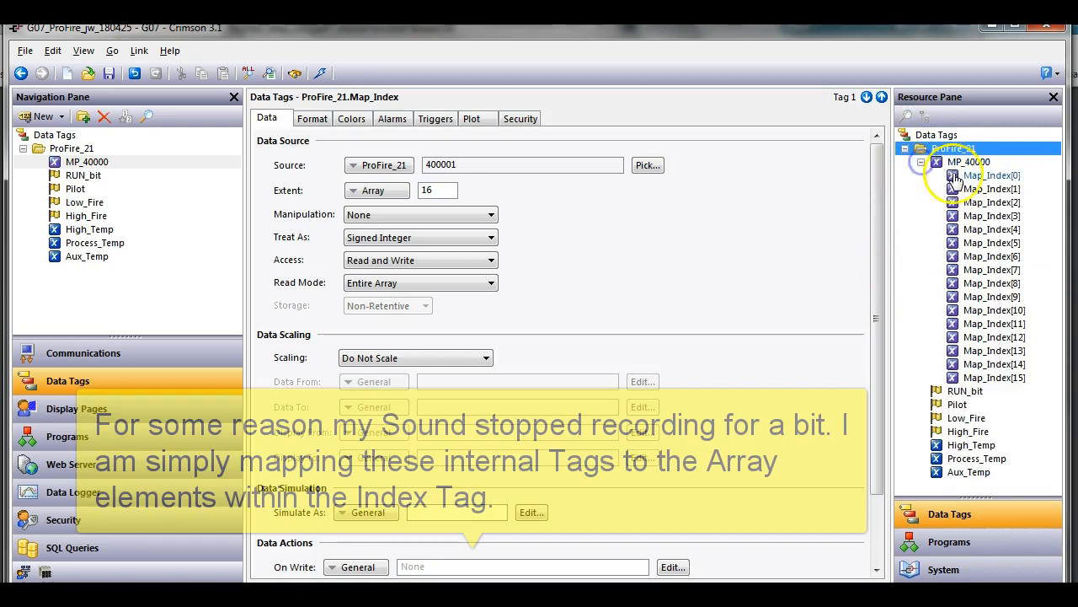
click(972, 177)
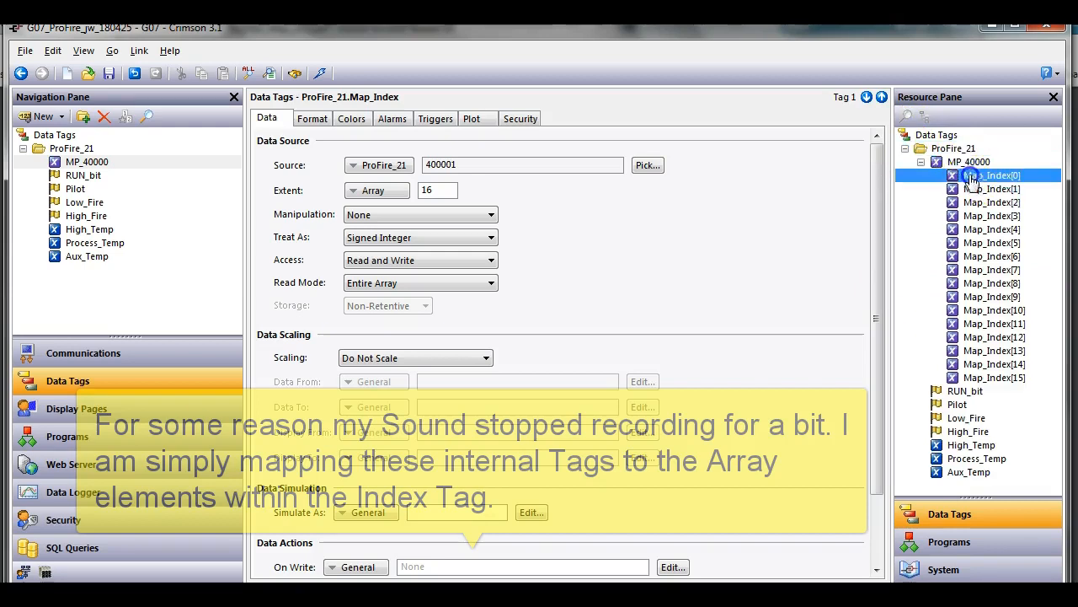
click(969, 162)
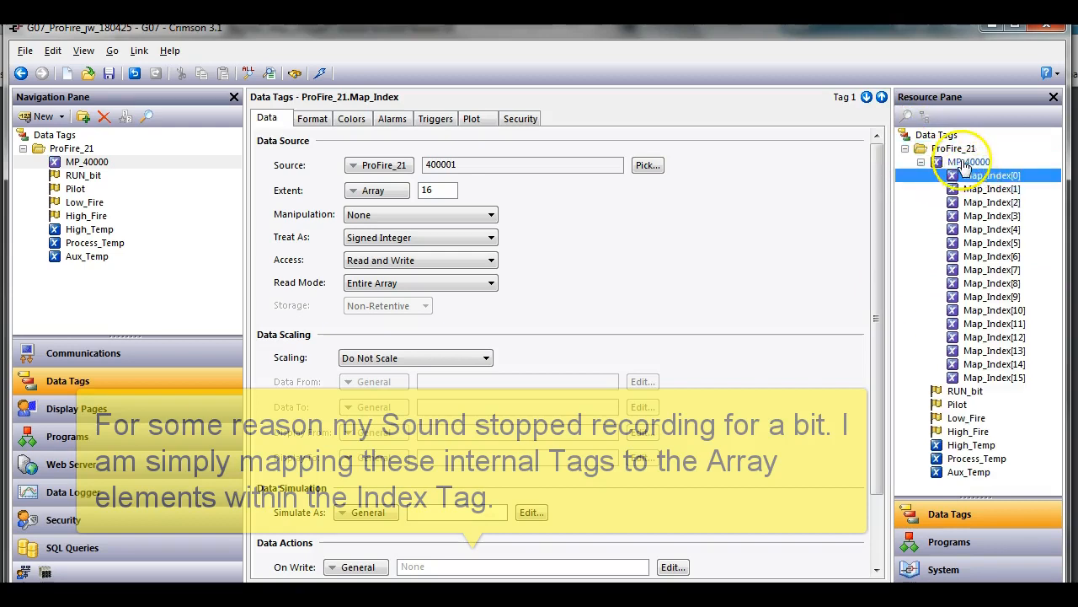
click(922, 163)
click(960, 337)
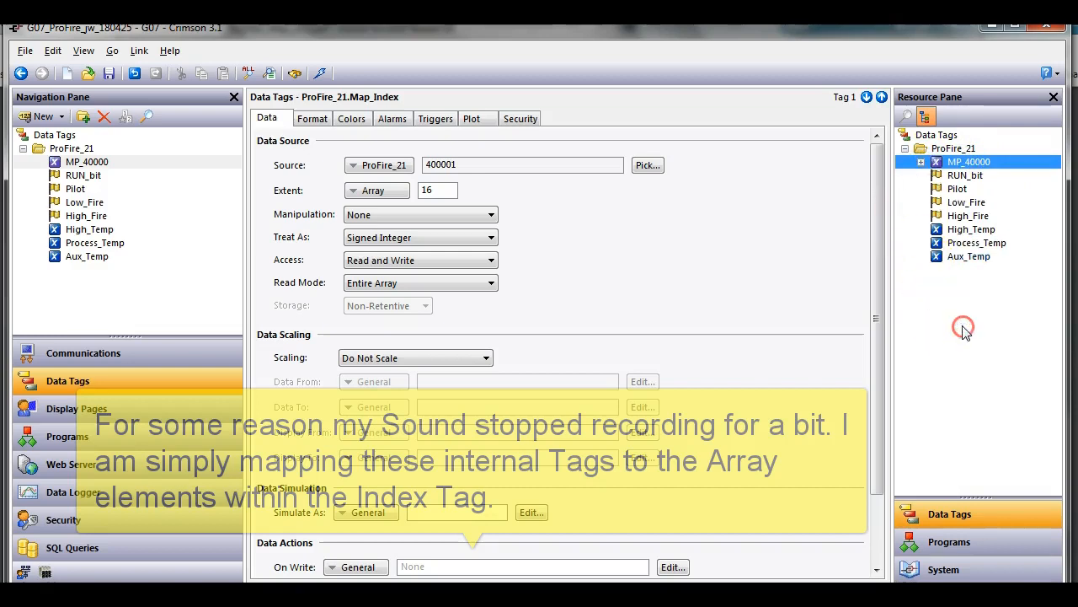
click(948, 136)
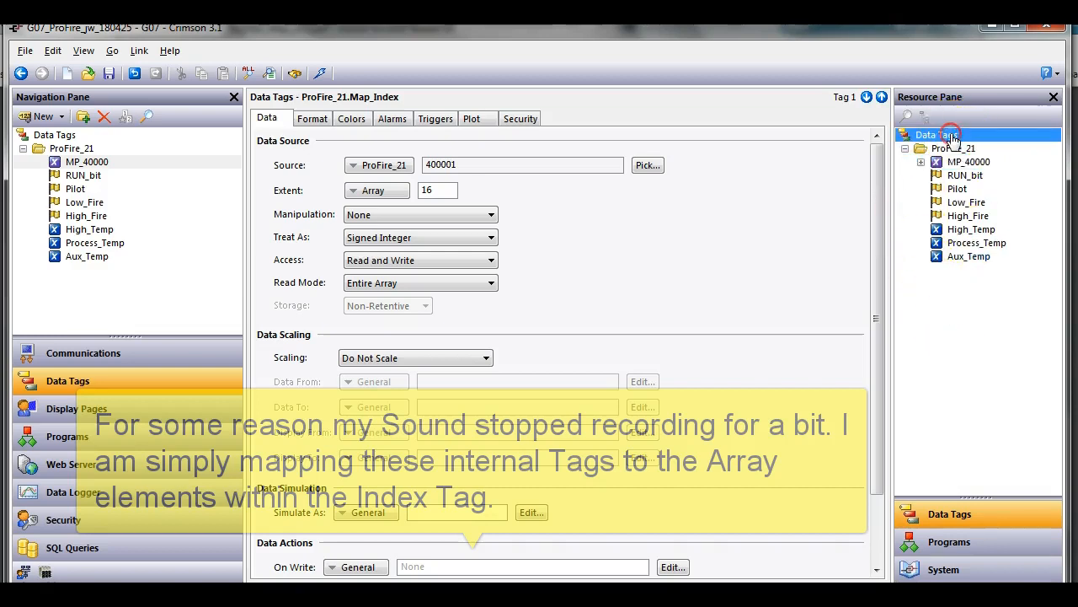
click(990, 330)
click(920, 163)
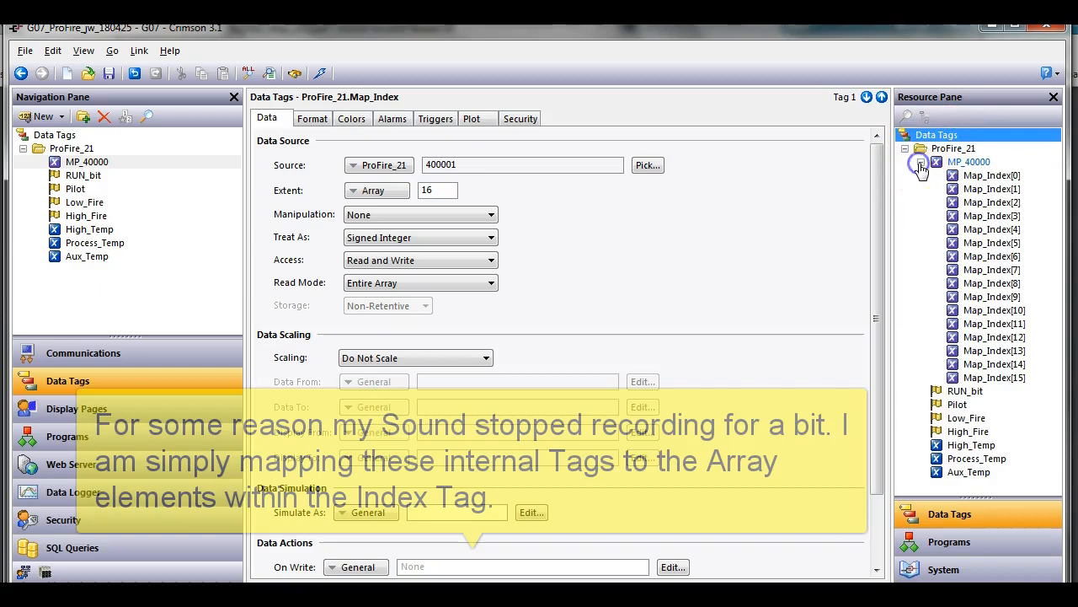
click(992, 175)
click(745, 235)
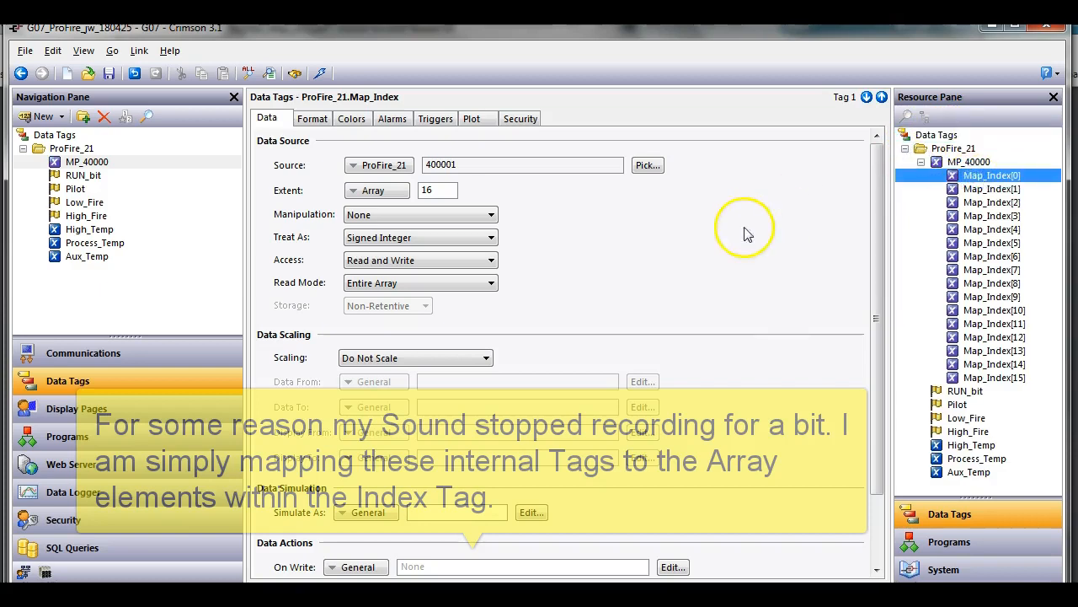
Check which array name the RUN_bit, Pilot, Low_Fire and High_Fire tags reference as their source.
click(74, 192)
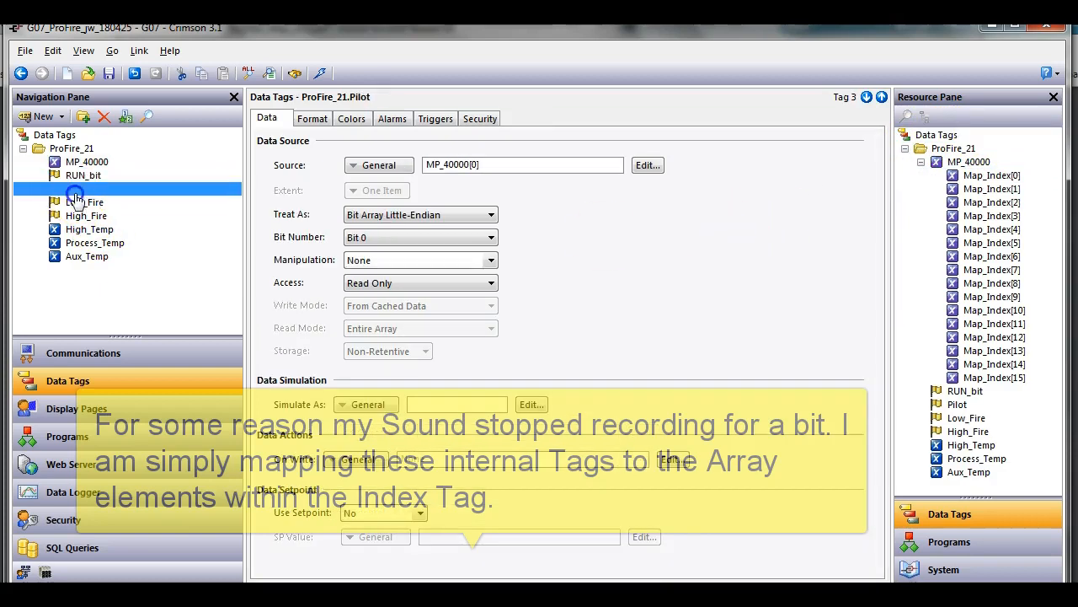
click(71, 163)
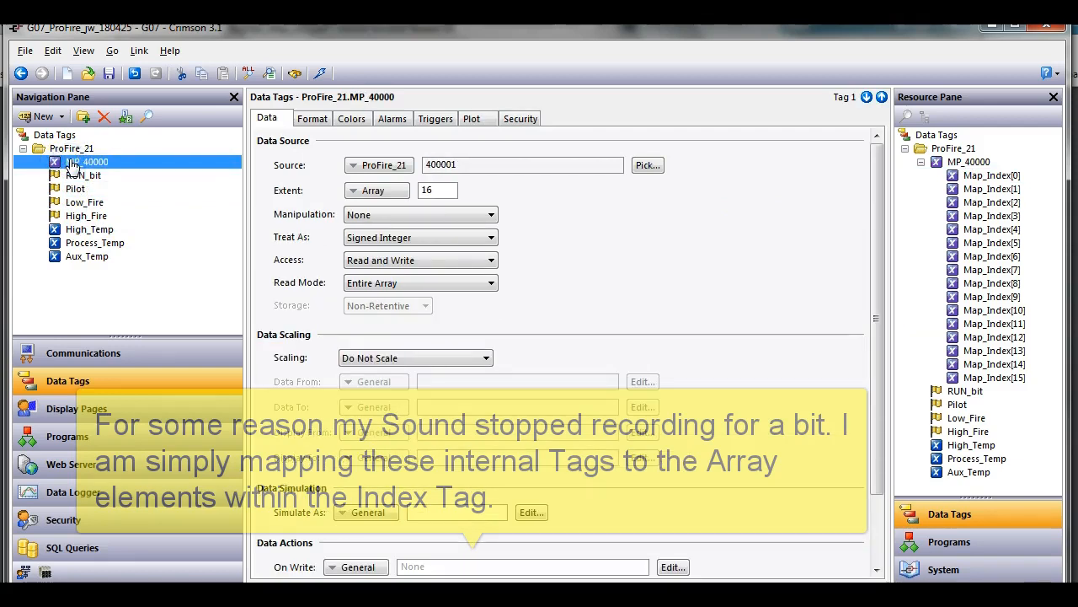
click(78, 180)
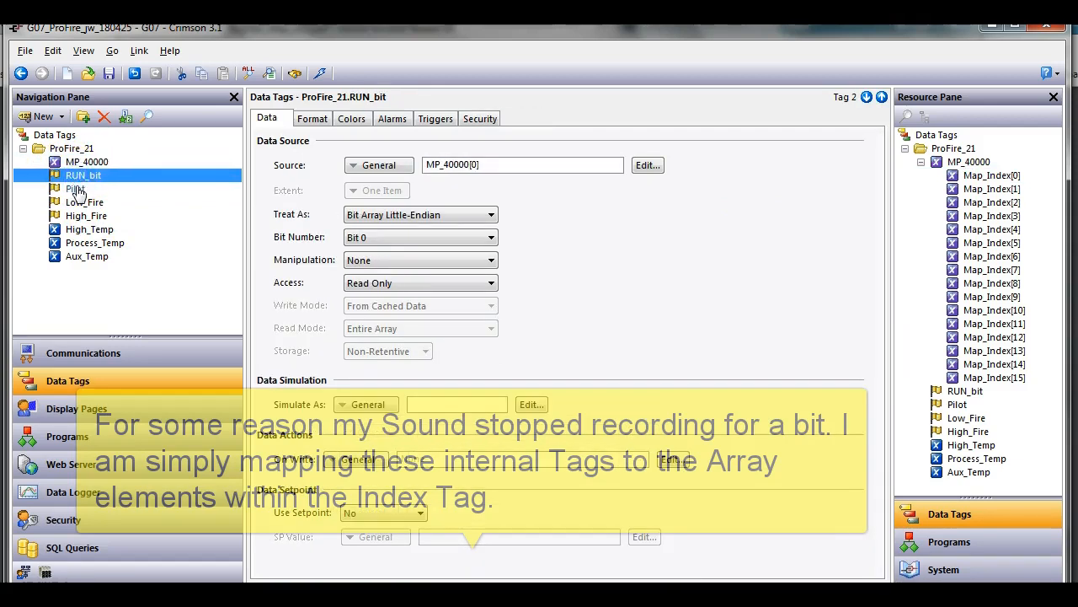
click(76, 190)
click(79, 203)
click(78, 215)
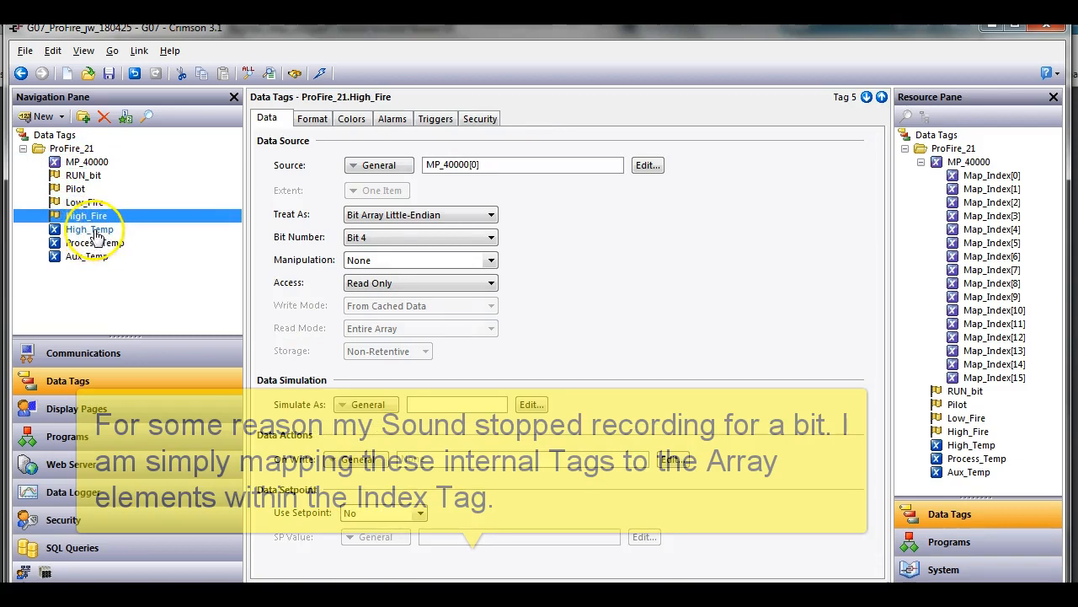
Look up the register offset of the High Temp thermocouple reading for the High_Temp tag in the PF2100 Modbus register map PDF.
click(94, 231)
key(alt+Tab)
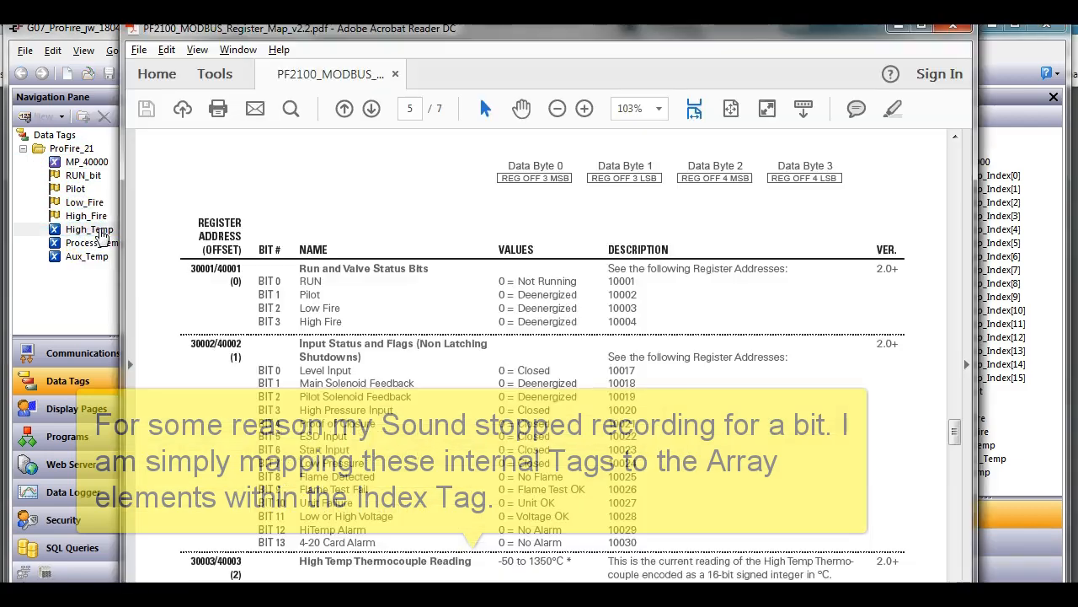
scroll(290, 389, down, 3)
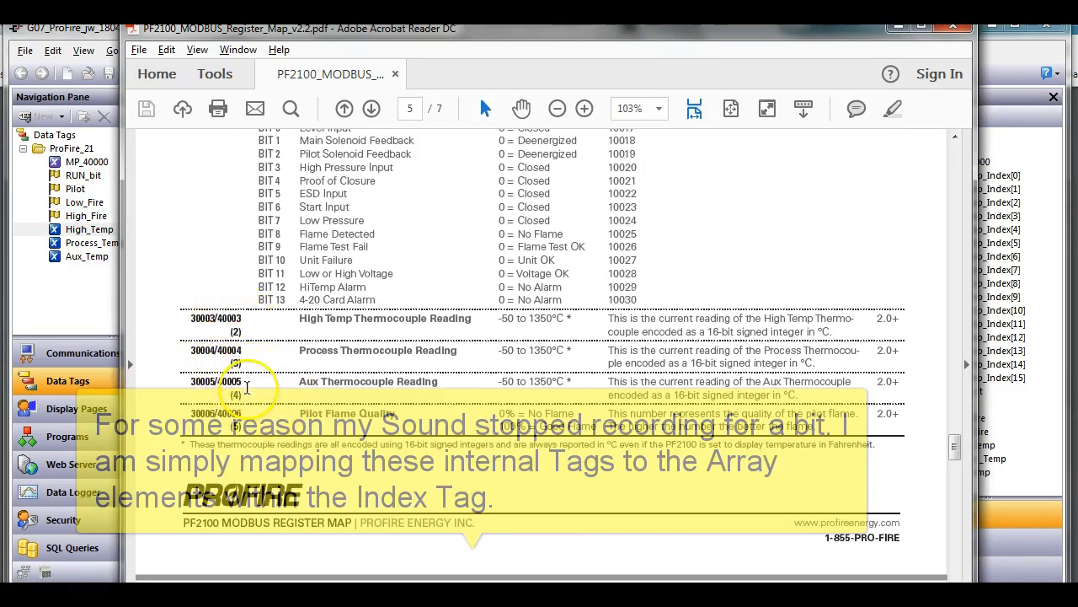
scroll(245, 384, up, 1)
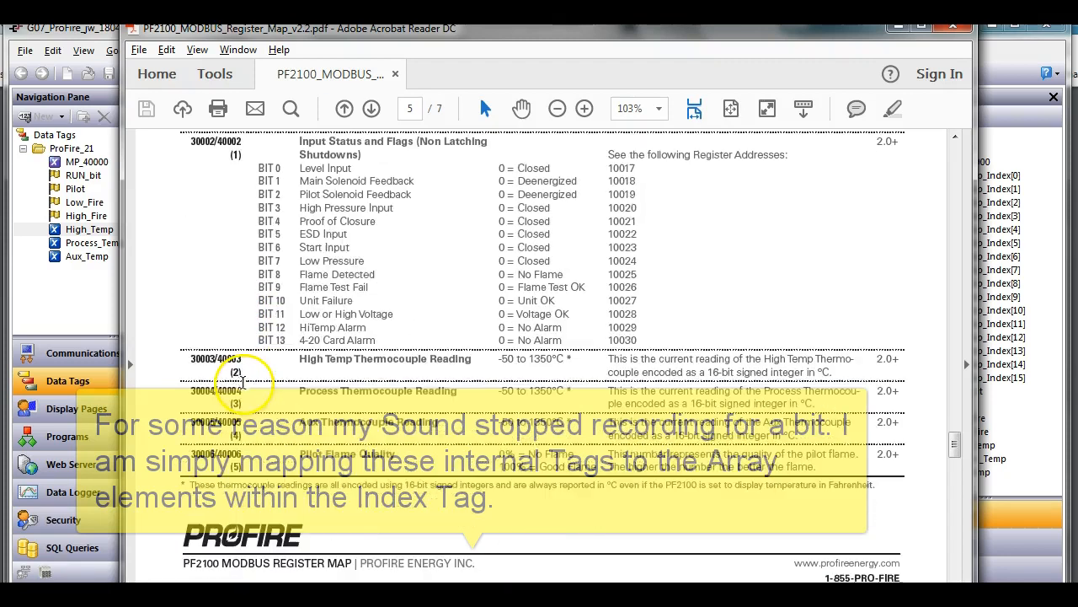
key(alt+Tab)
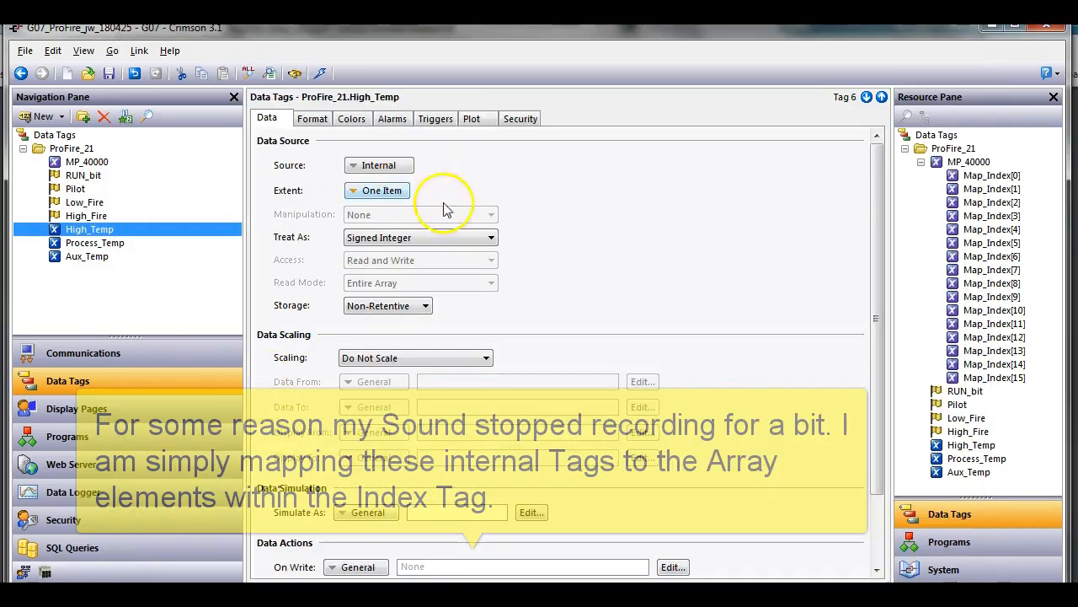
Try to set the High_Temp tag's source to the Map_Index[2] array element, declining to create a new identifier.
click(921, 164)
click(922, 164)
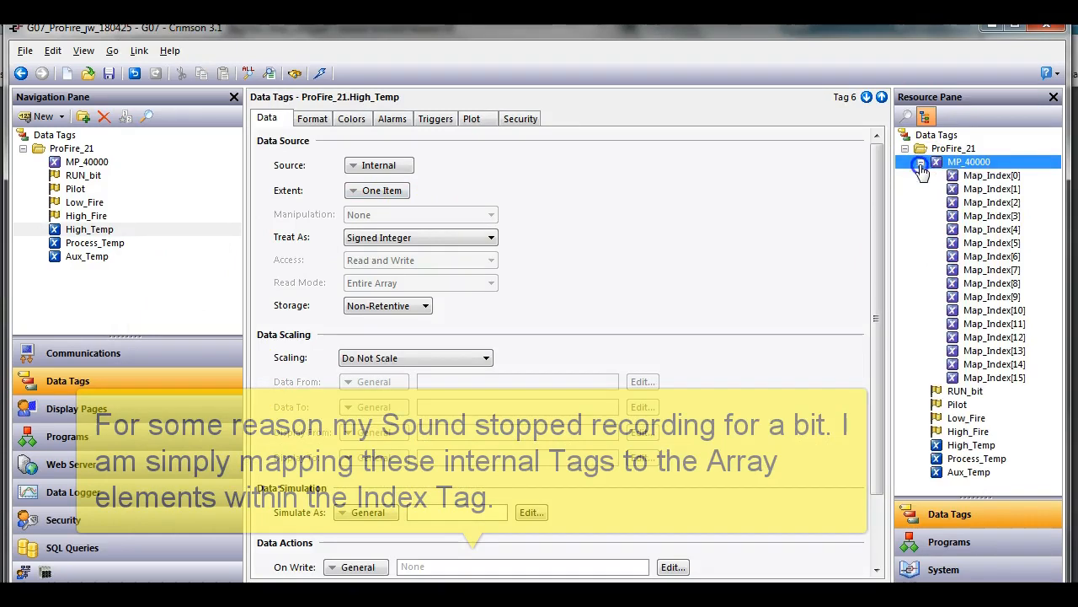
click(985, 205)
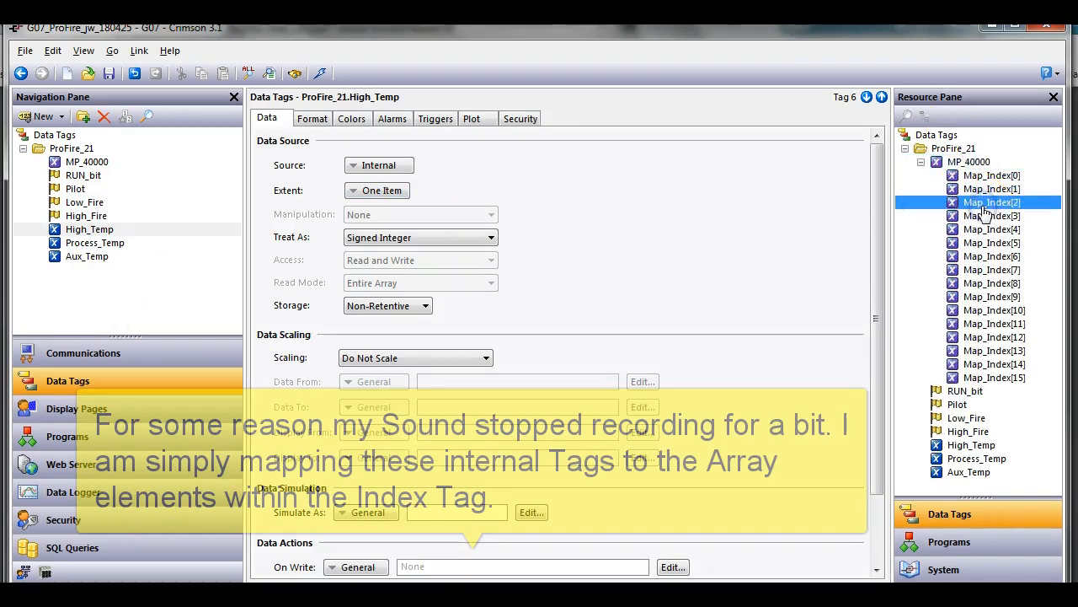
drag(973, 205, 400, 166)
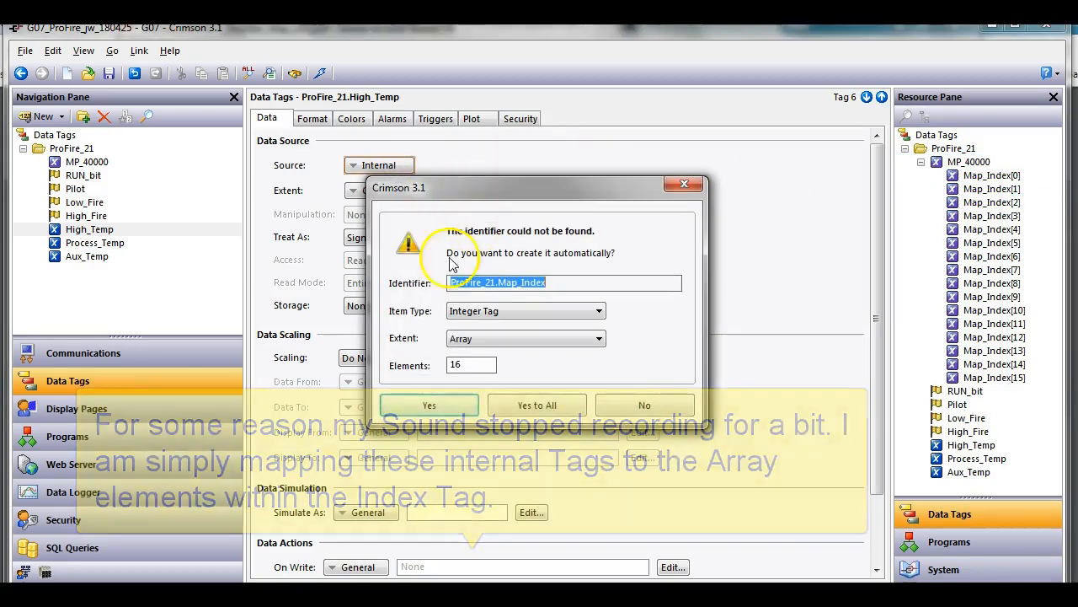
click(645, 406)
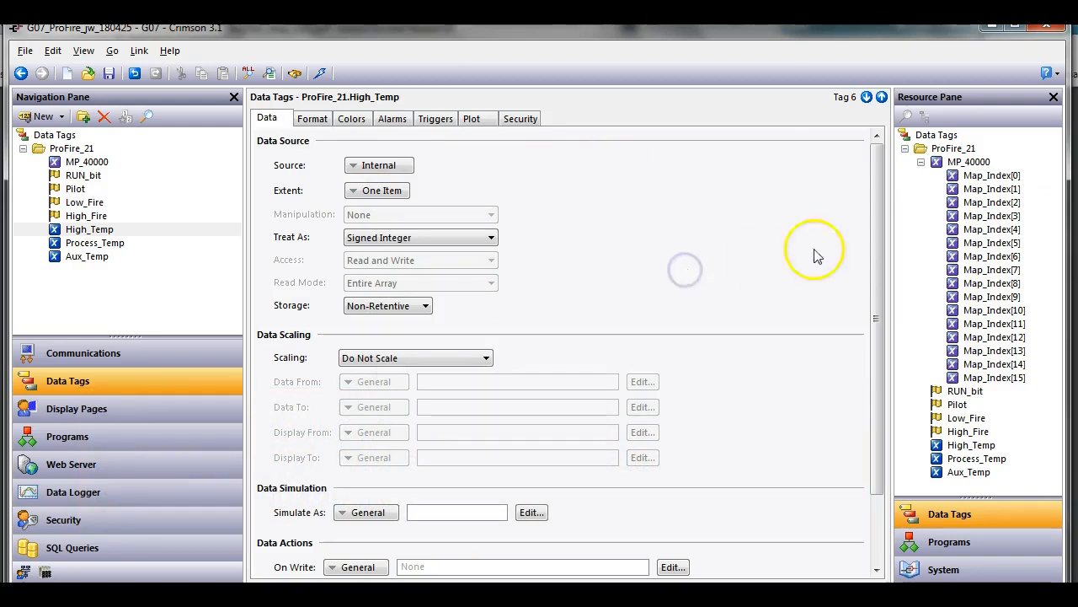
Collapse the array among the data tag resources, recompile the database, and rename the MP_40000 array tag as MP_4000.
click(921, 162)
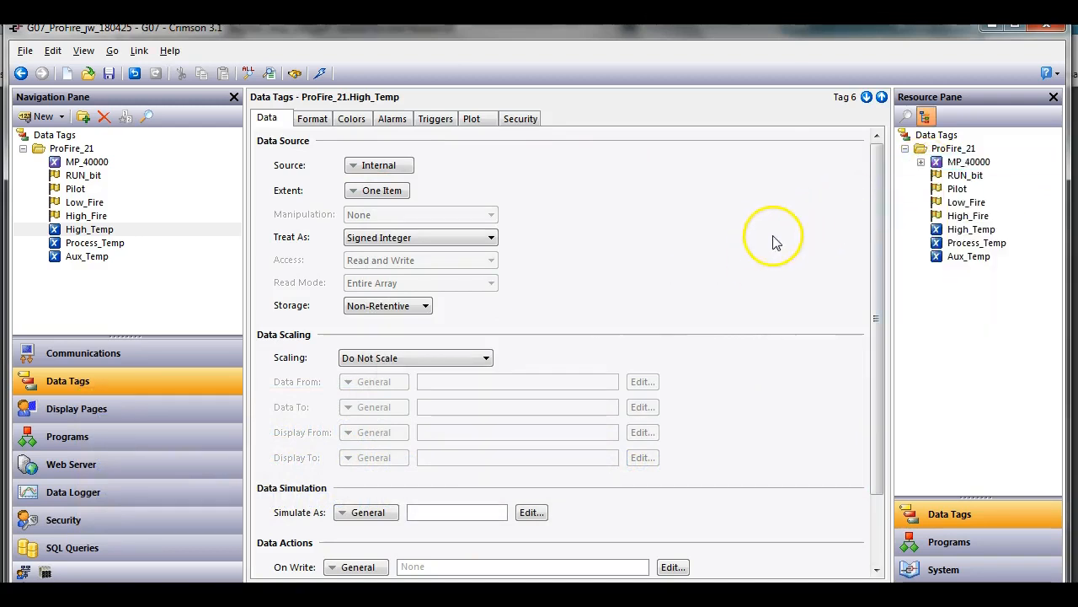
click(24, 50)
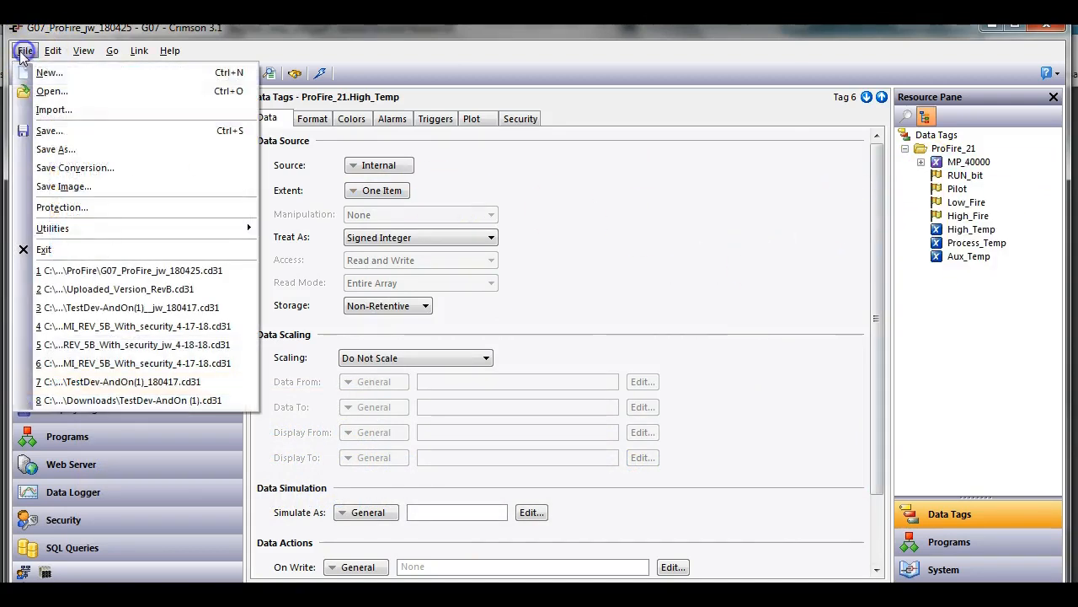
mouse_move(80, 228)
click(286, 229)
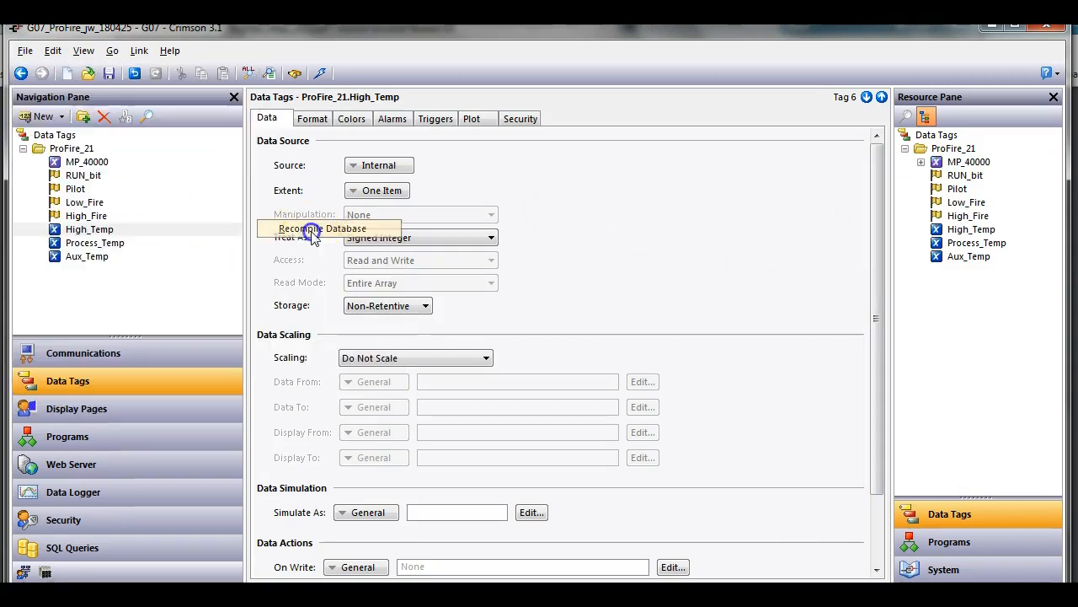
click(26, 51)
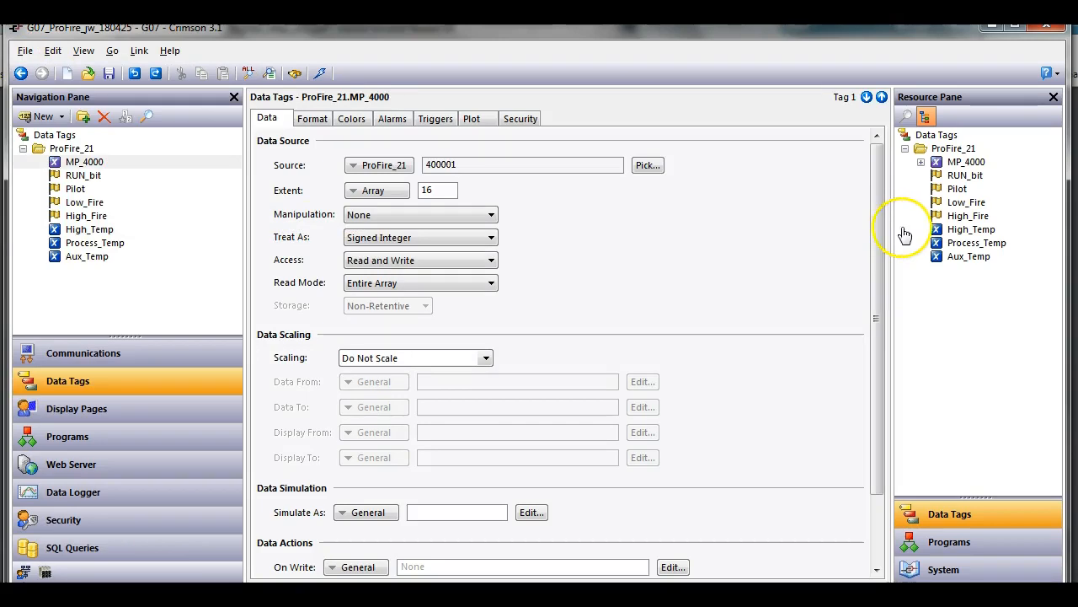
Toggle the array display of MP_4000 off and on among the data tag resources to refresh its element names.
click(920, 162)
click(920, 163)
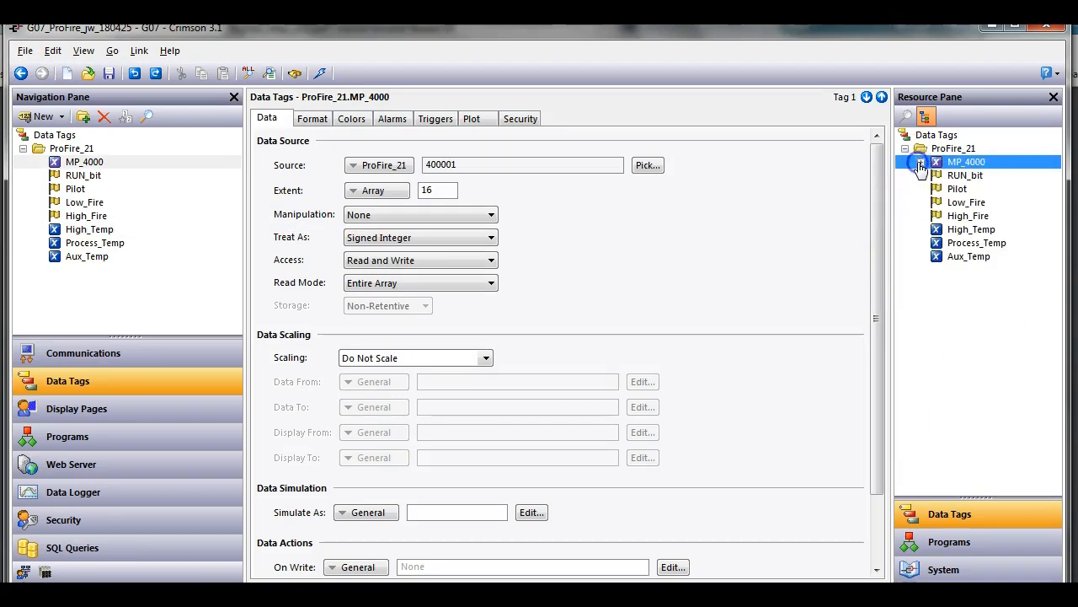
right_click(950, 167)
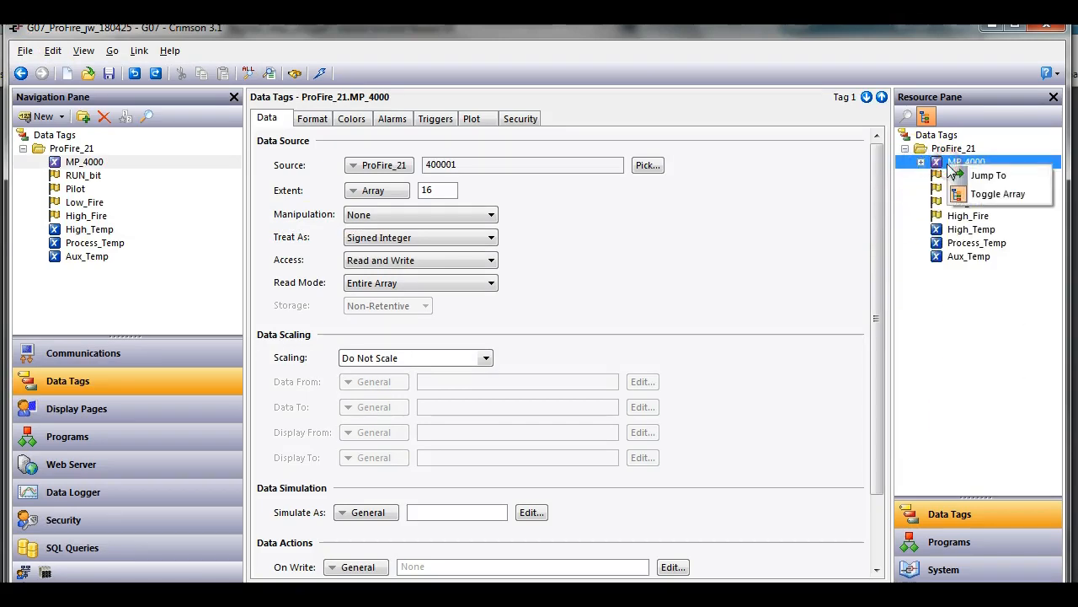
click(976, 194)
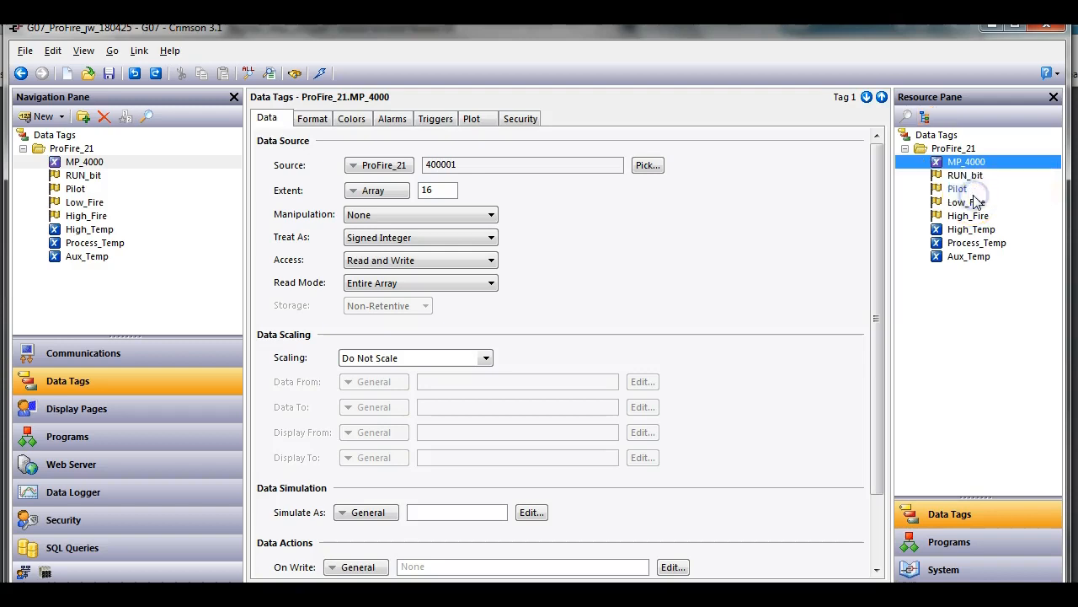
right_click(952, 163)
click(969, 190)
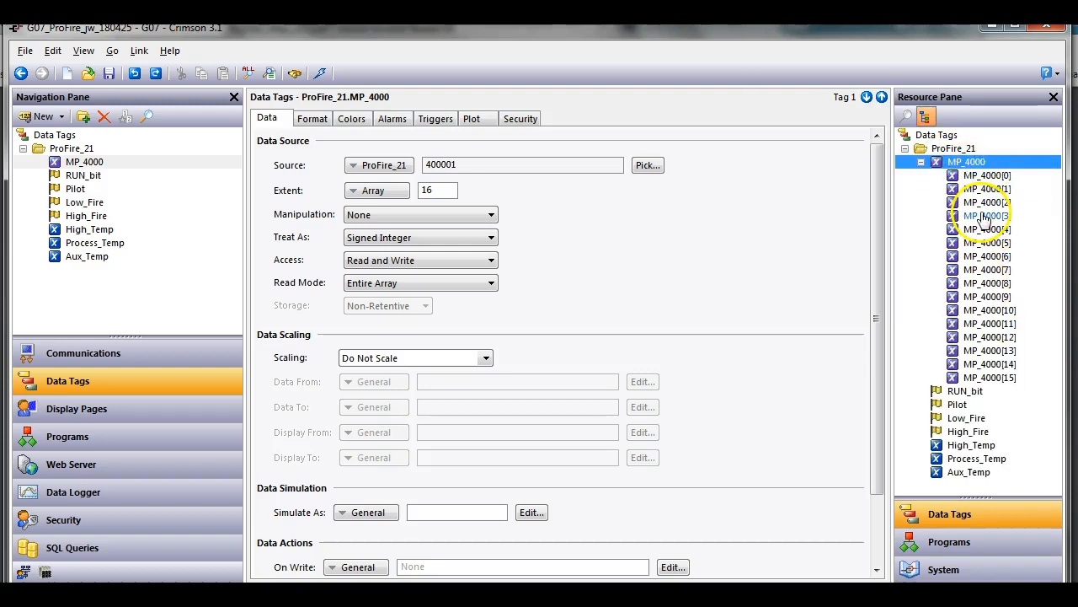
Verify the High Temp reading's offset in the register map PDF and set the High_Temp tag's source to MP_4000[2].
click(104, 231)
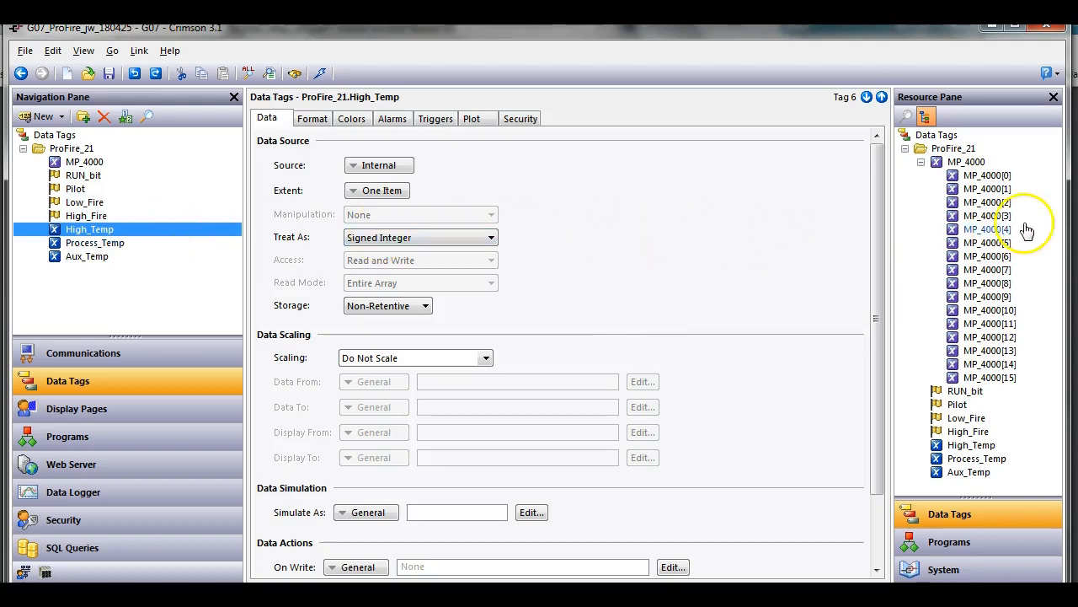
click(1000, 221)
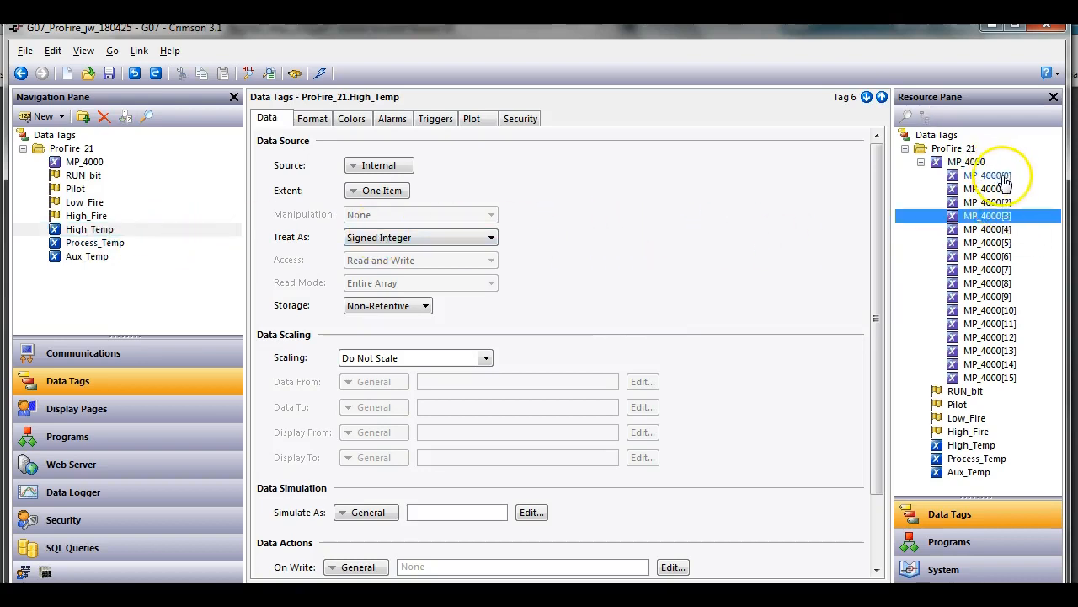
click(1008, 204)
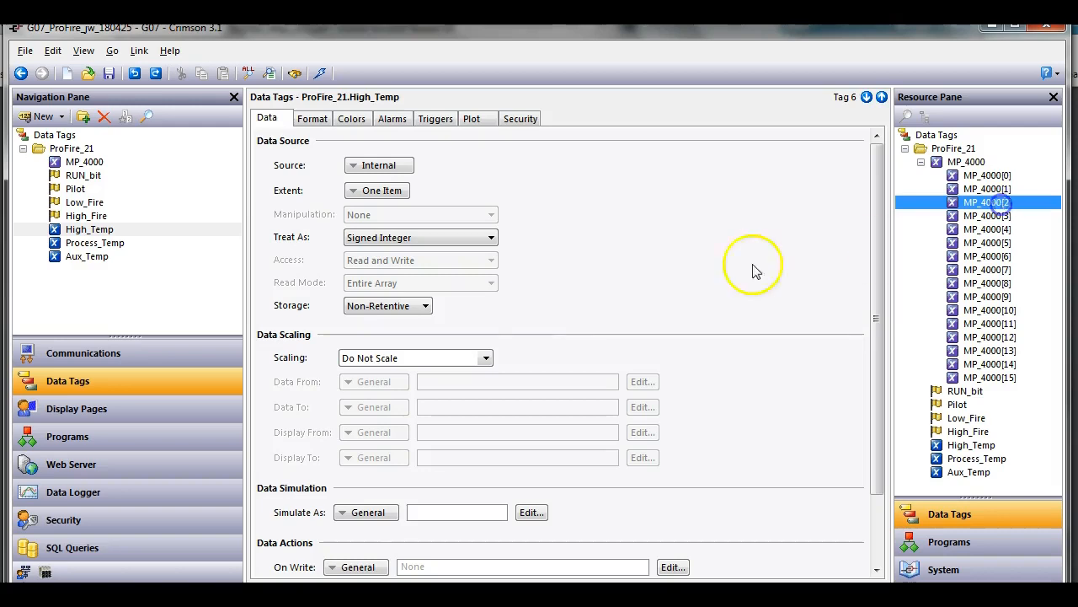
click(320, 591)
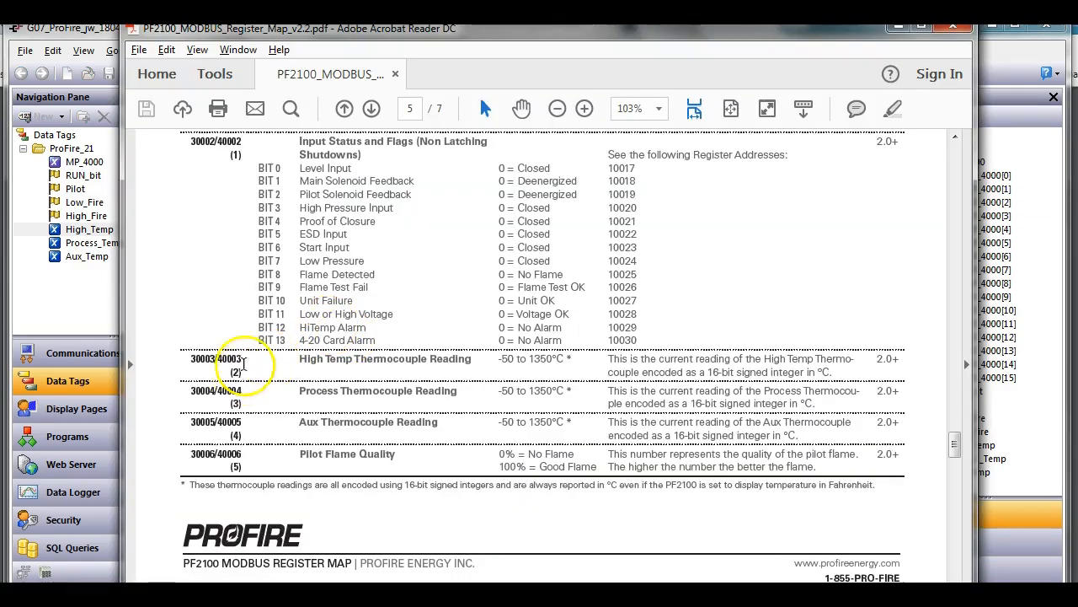
scroll(238, 177, up, 3)
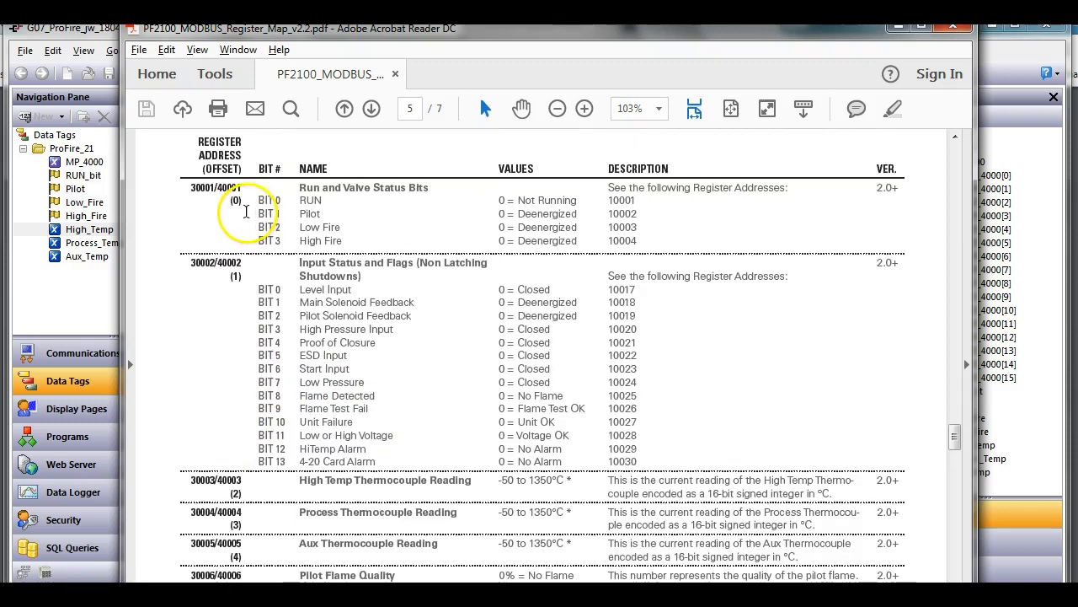
scroll(250, 316, down, 1)
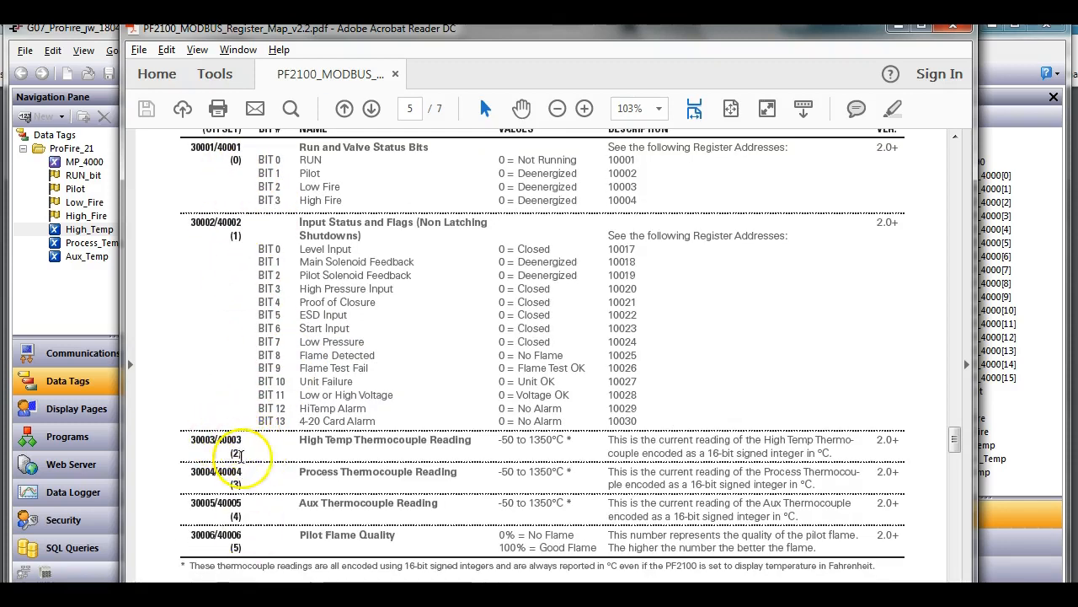
key(alt+Tab)
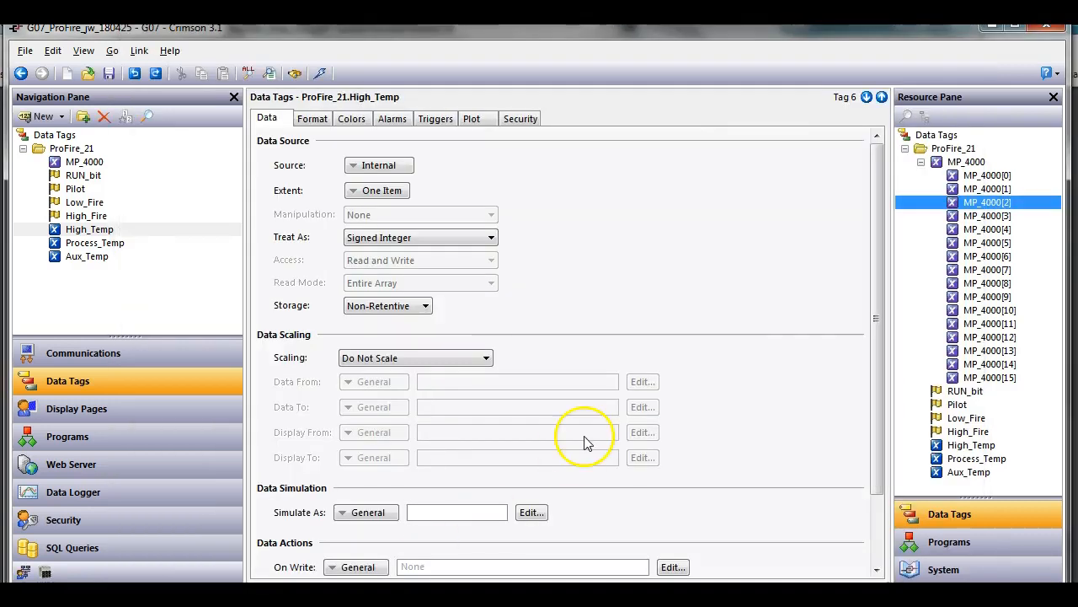
click(1001, 209)
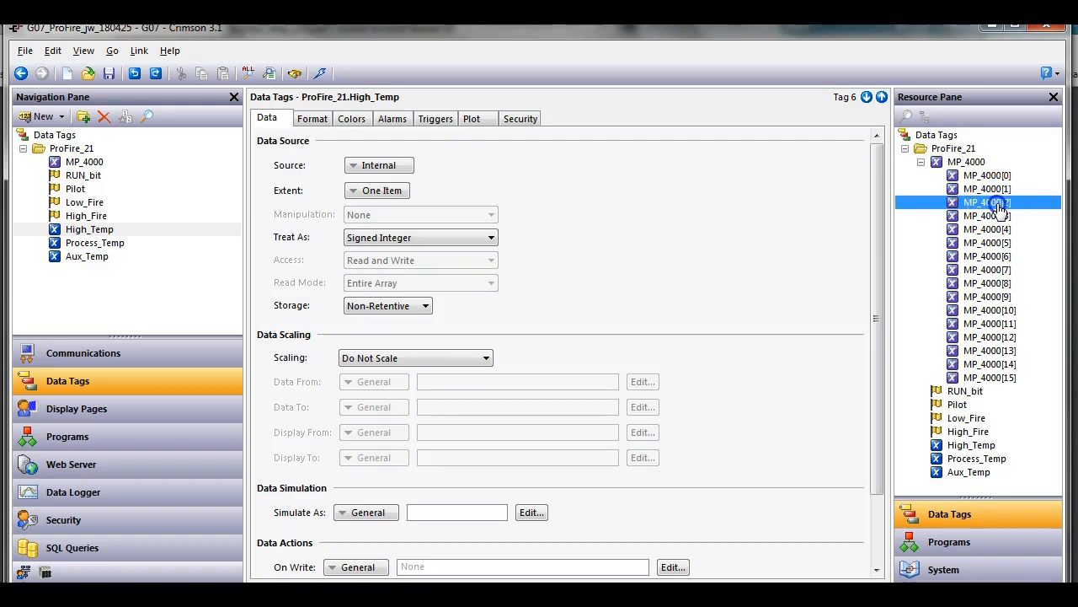
drag(986, 203, 405, 163)
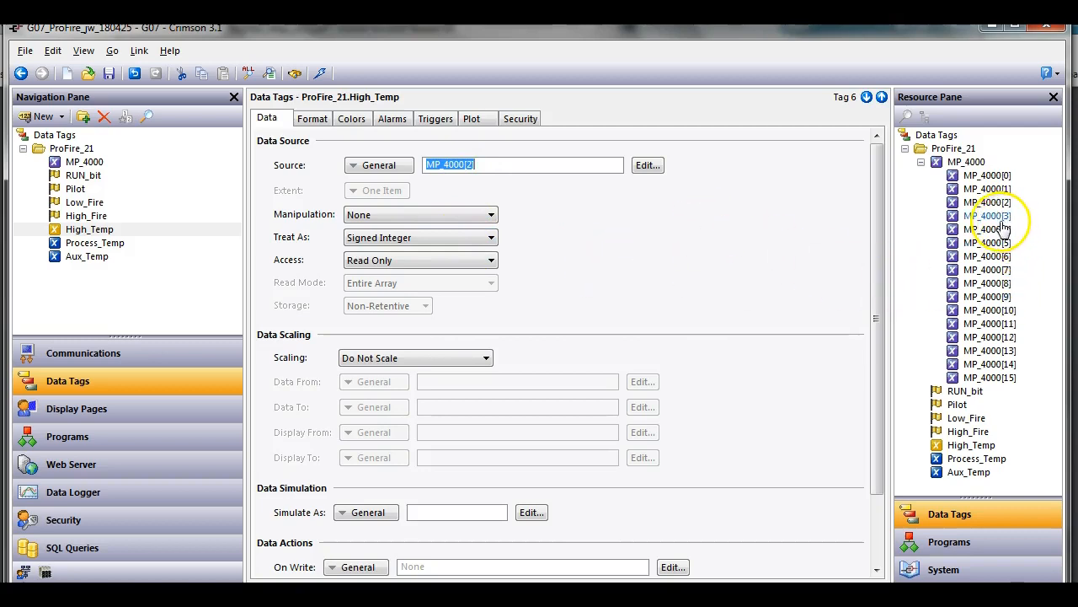
Set the Process_Temp tag's source to MP_4000[3] and the Aux_Temp tag's source to MP_4000[4].
click(84, 243)
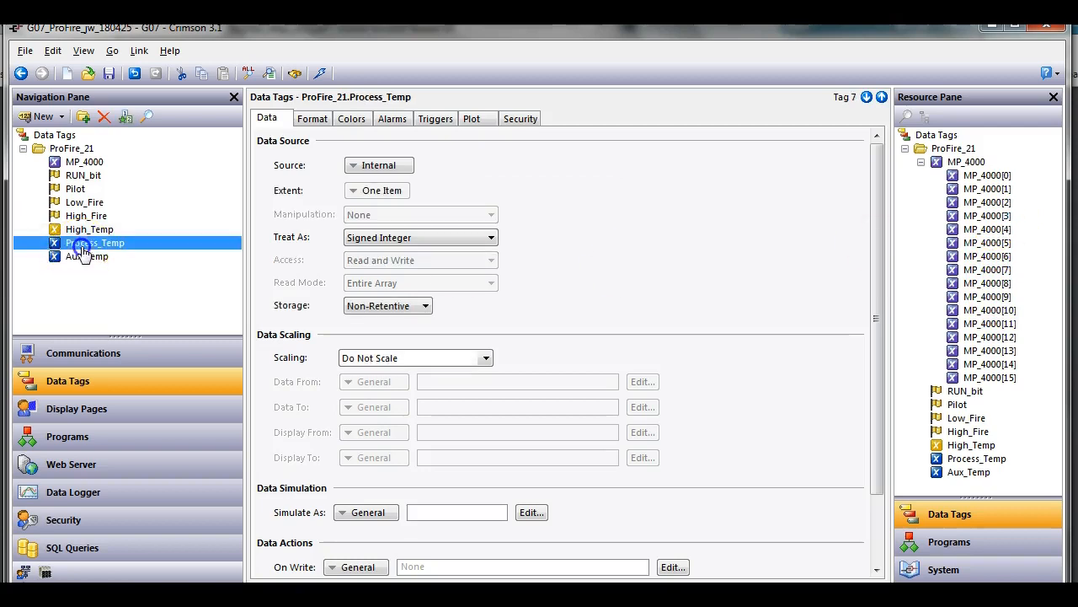
drag(1007, 251, 419, 168)
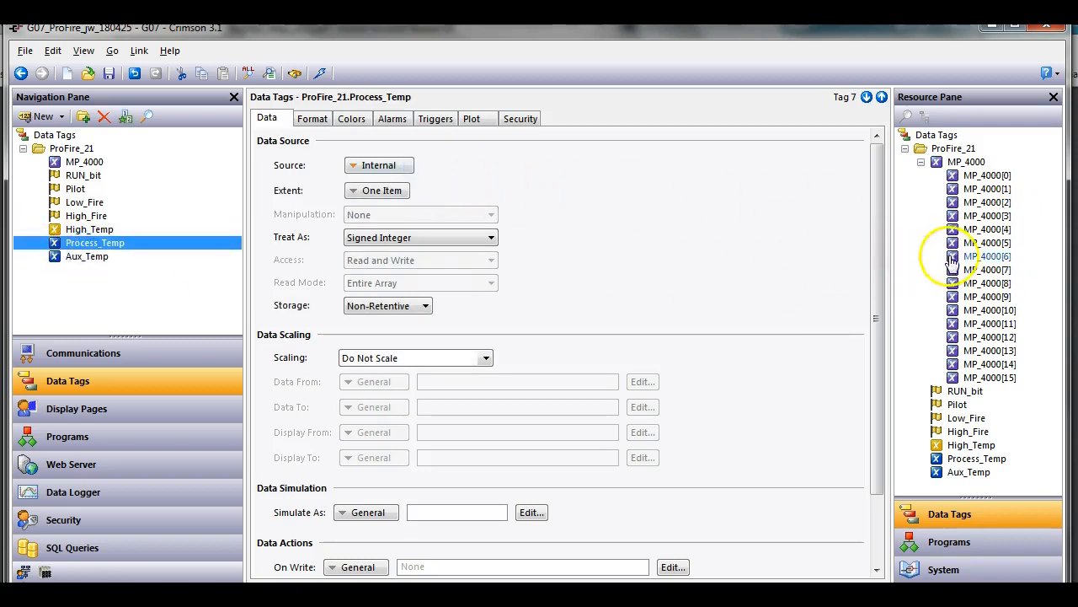
drag(994, 216, 410, 165)
click(87, 258)
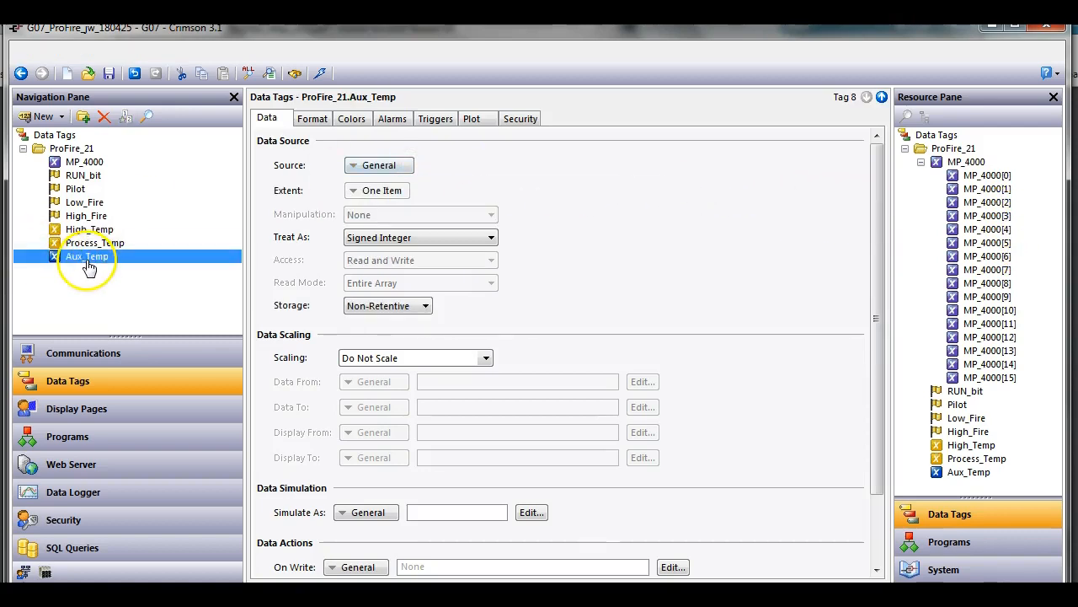
drag(1009, 239, 412, 164)
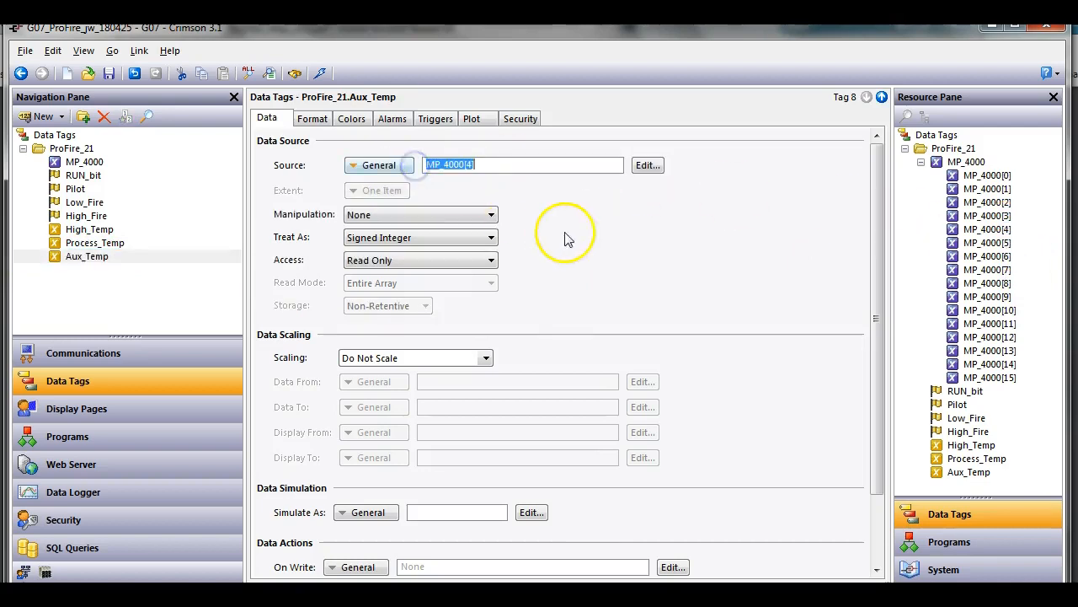
Review the data source of every mapped tag from RUN_bit to Aux_Temp, including the bit numbers of the four flag tags.
click(75, 176)
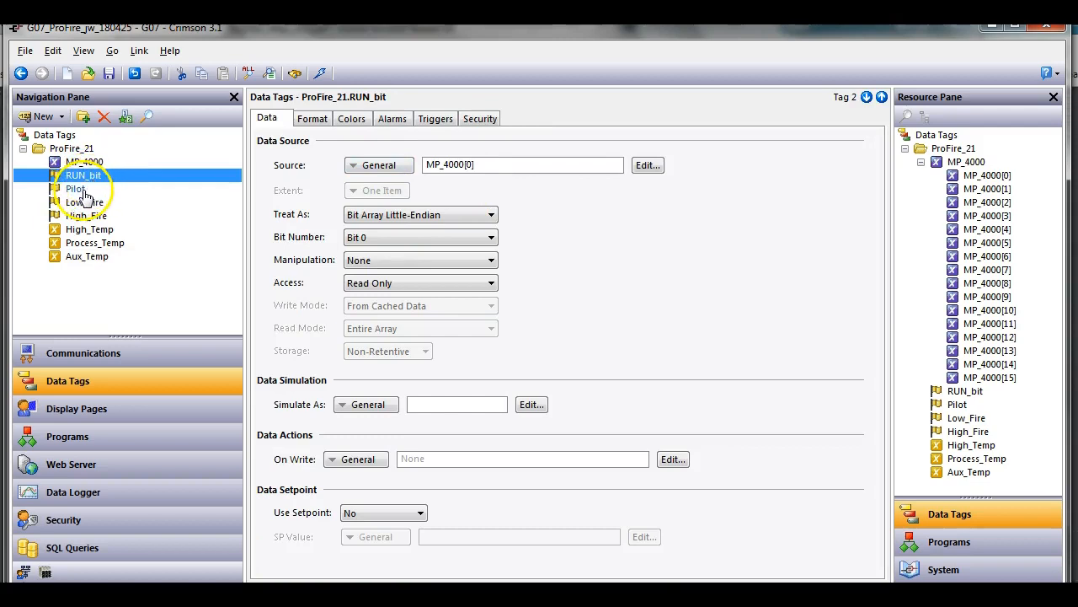
click(84, 194)
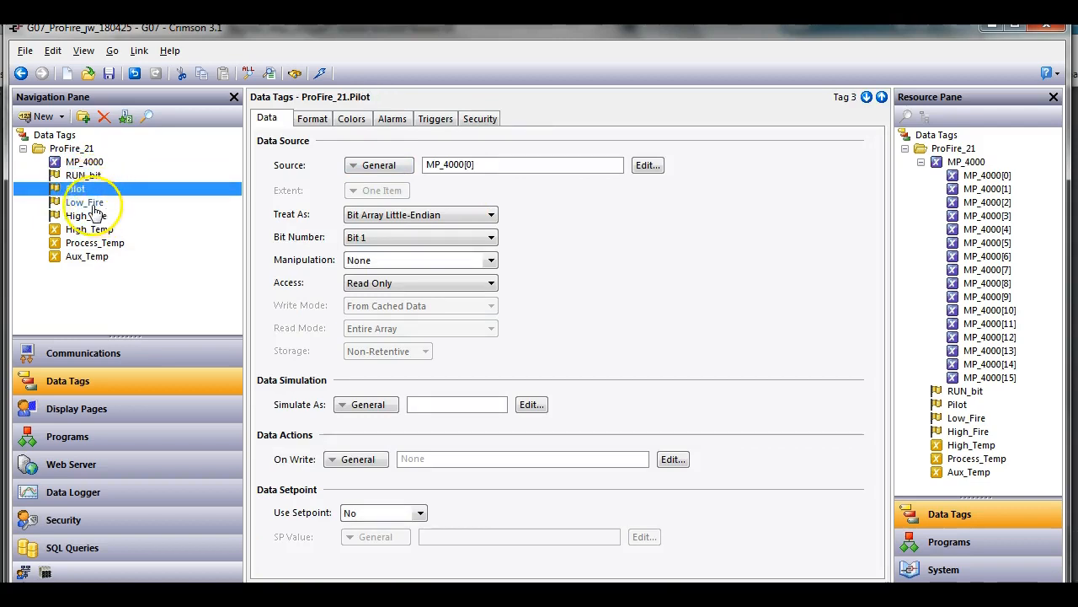
click(89, 202)
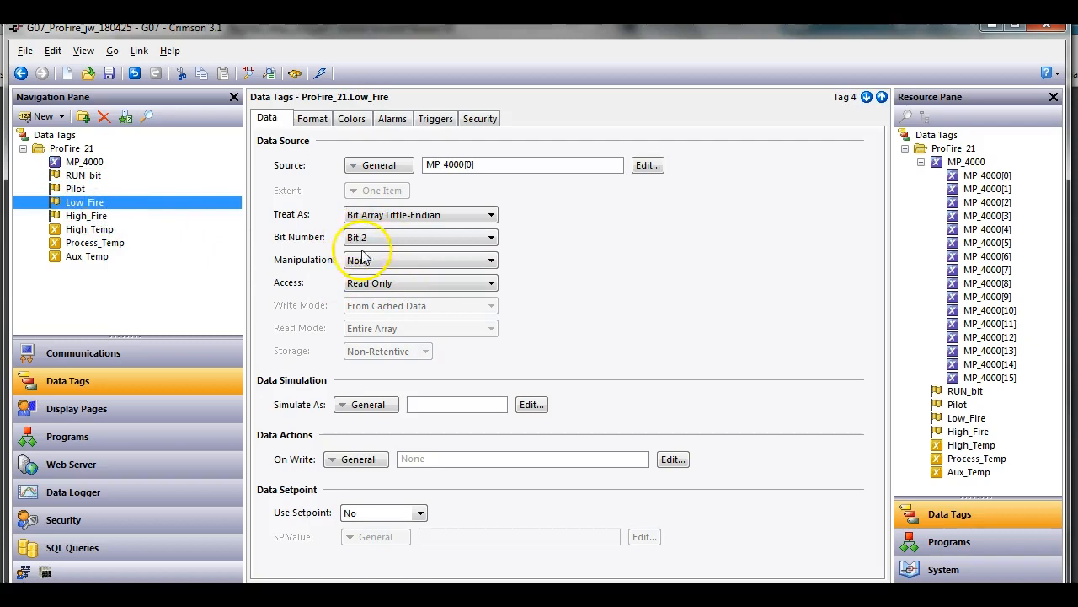
click(102, 217)
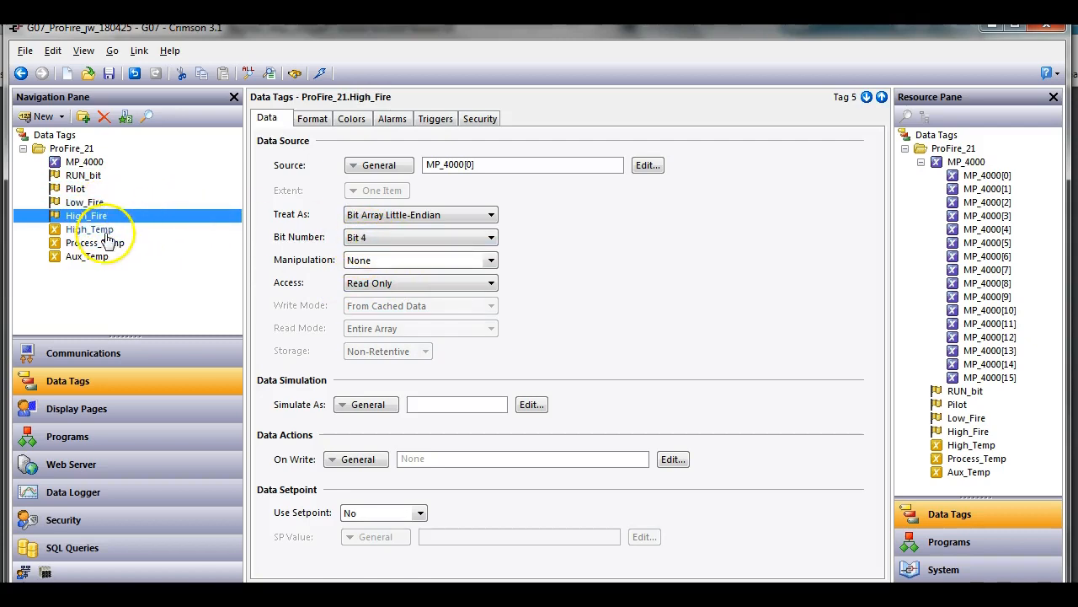
click(100, 231)
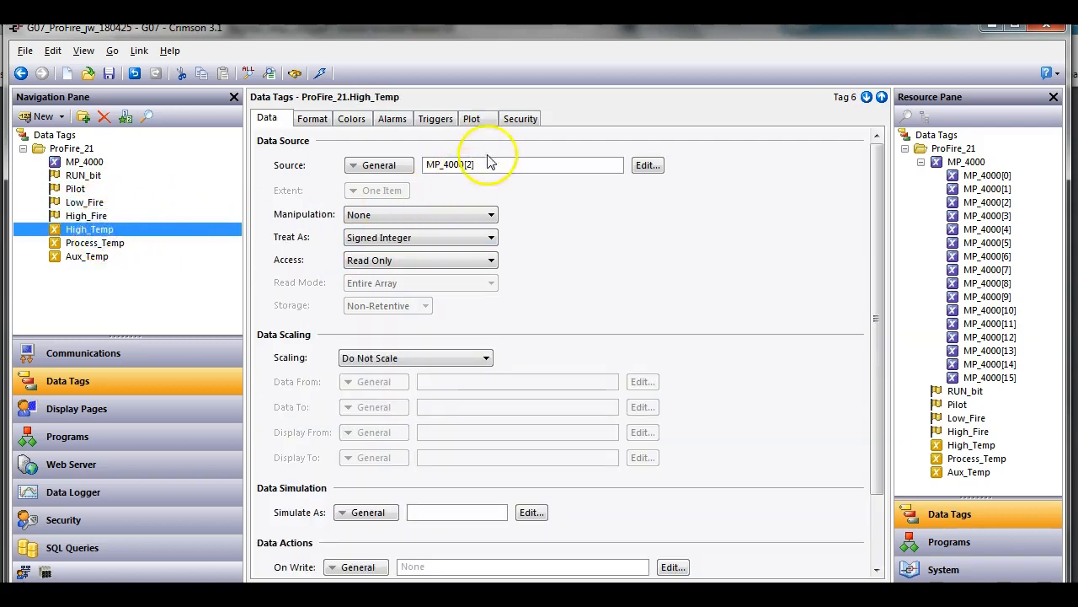
click(121, 245)
click(112, 259)
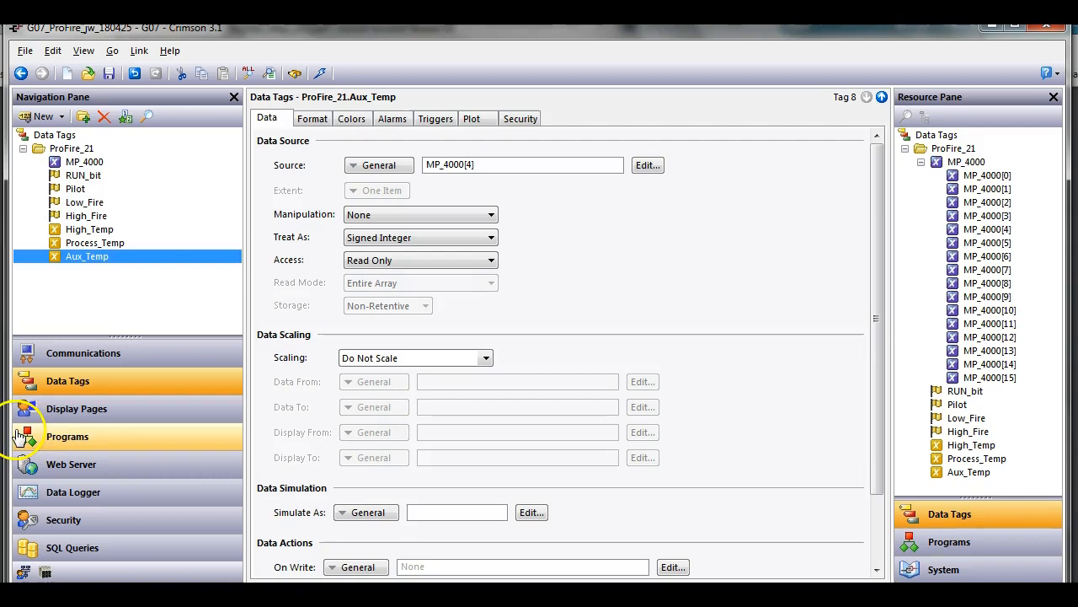
Copy the ProFire_21 folder and paste three duplicates of it into the root of Data Tags.
click(24, 149)
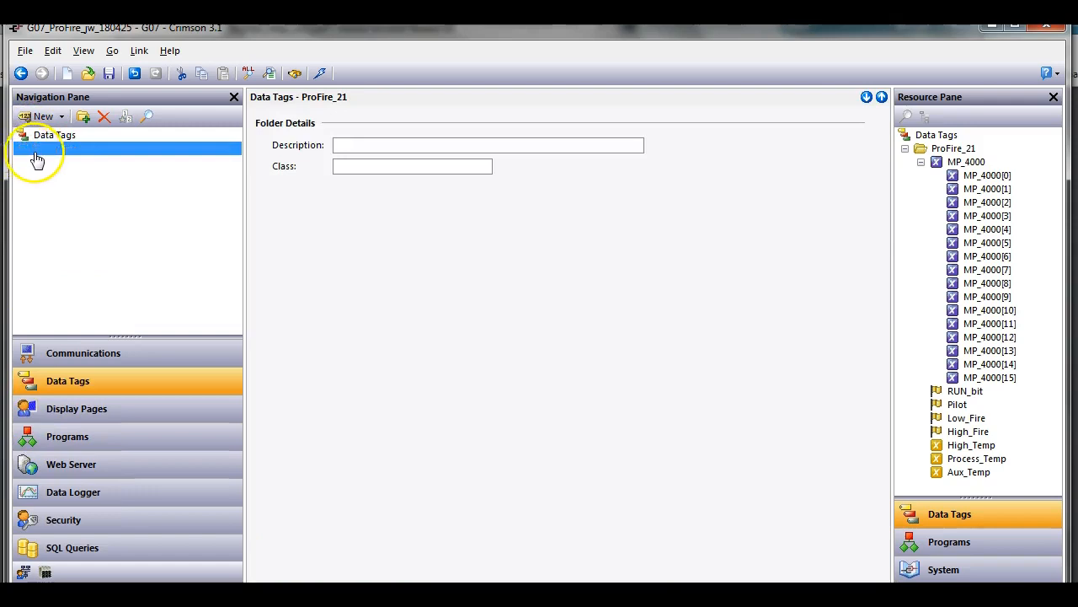
click(64, 158)
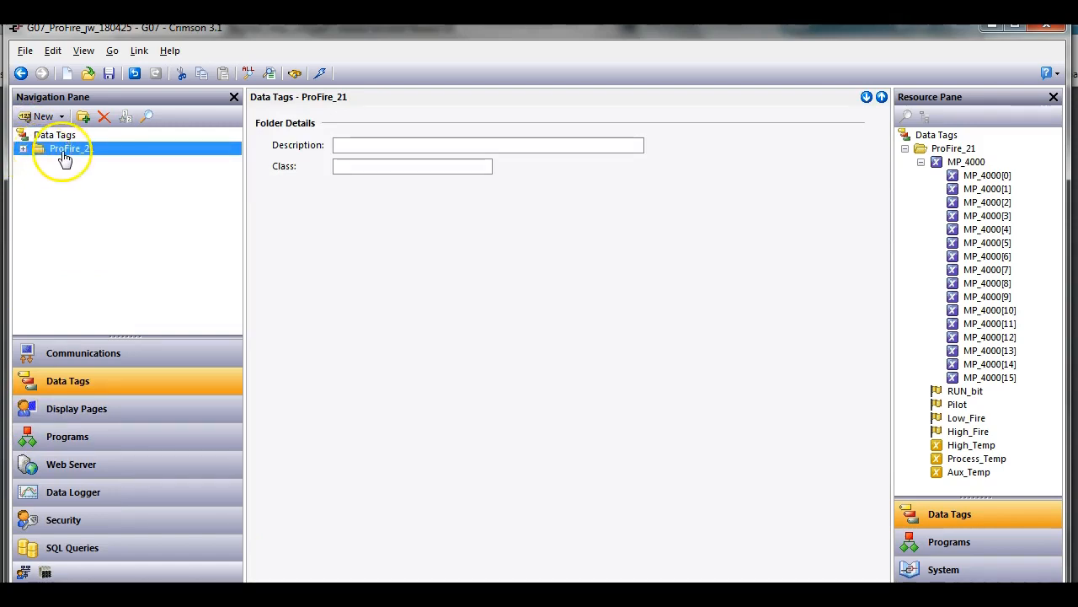
right_click(63, 154)
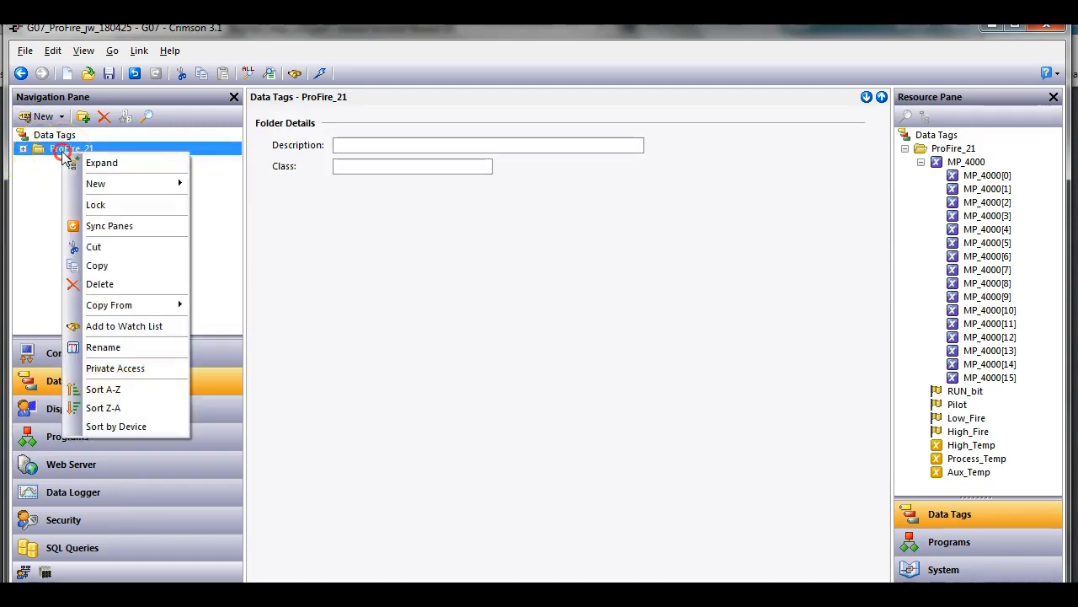
click(98, 265)
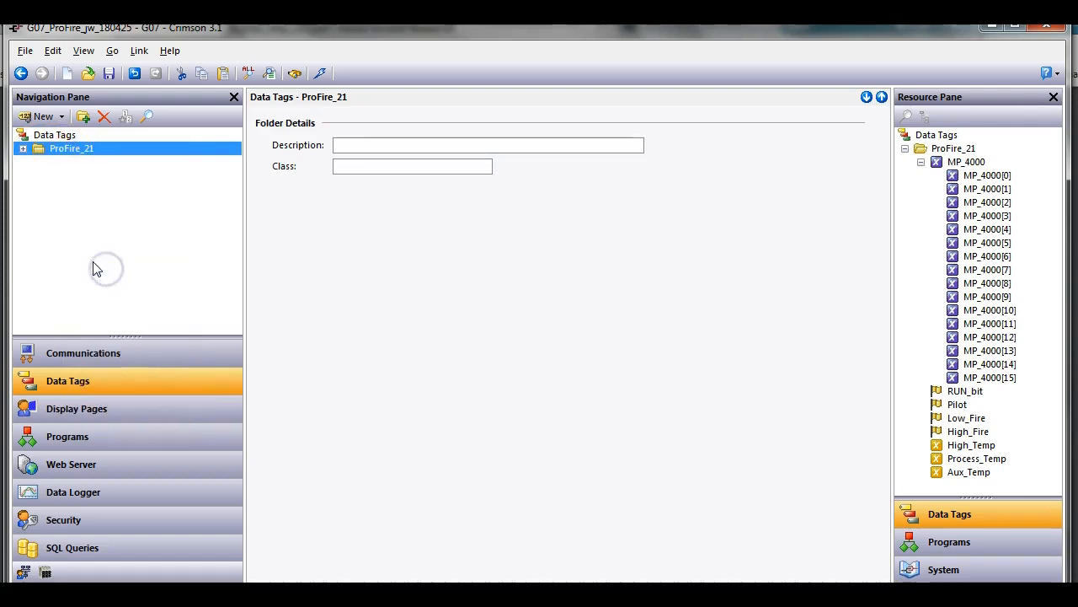
click(56, 137)
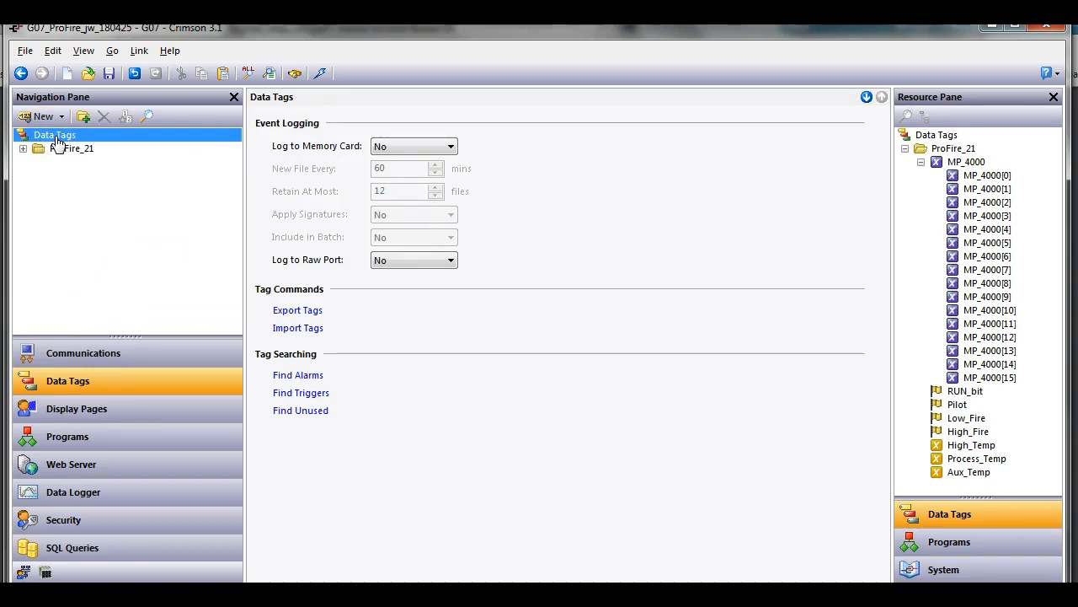
key(ctrl+v)
key(ctrl+v)
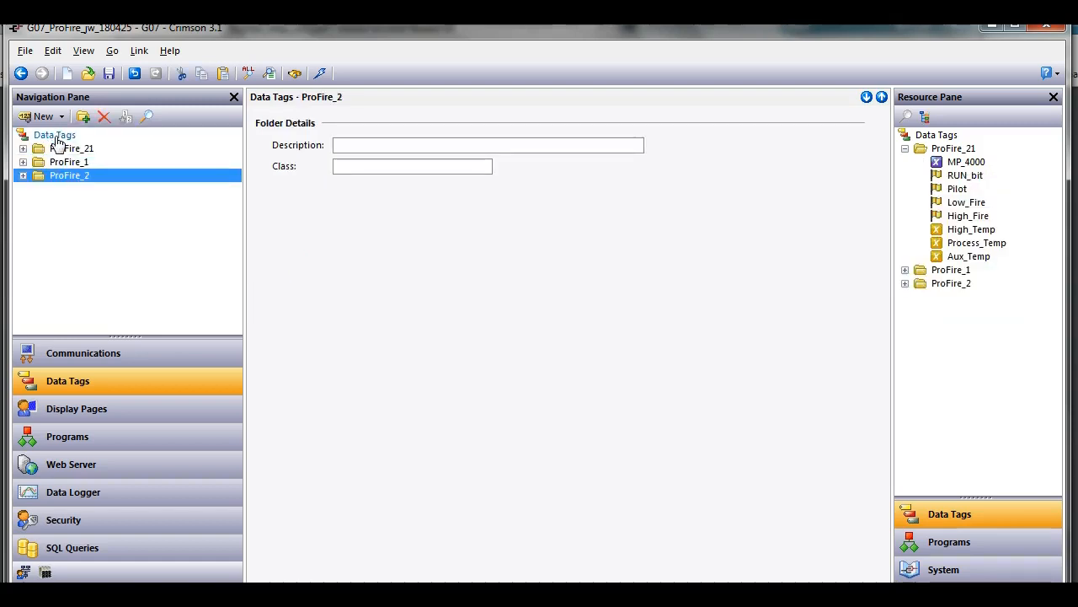
key(ctrl+v)
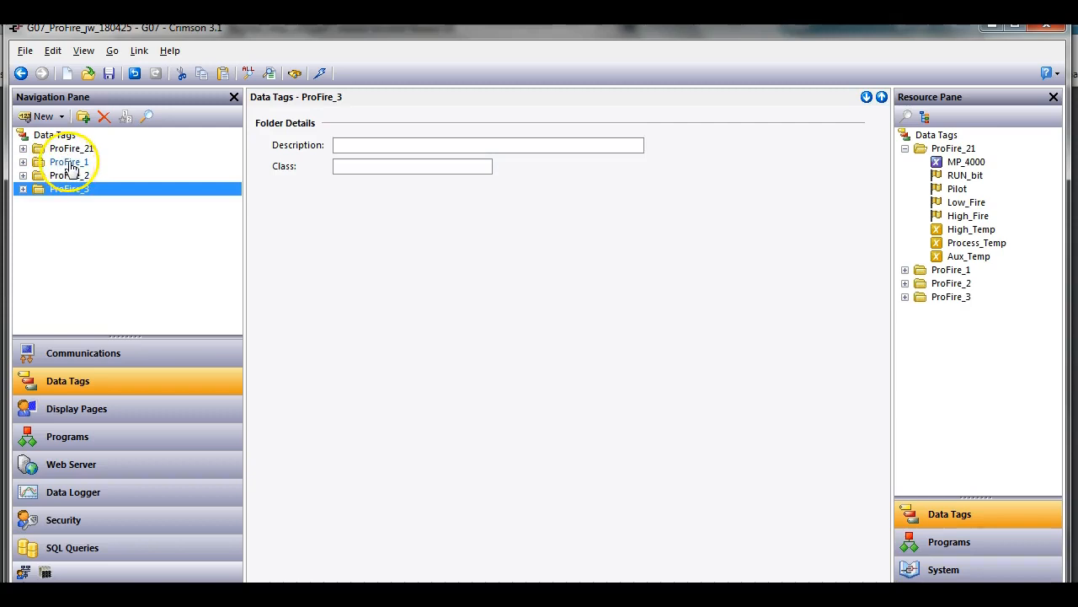
Rename the three pasted folders ProFire_22, ProFire_23 and ProFire_24.
click(71, 163)
click(76, 166)
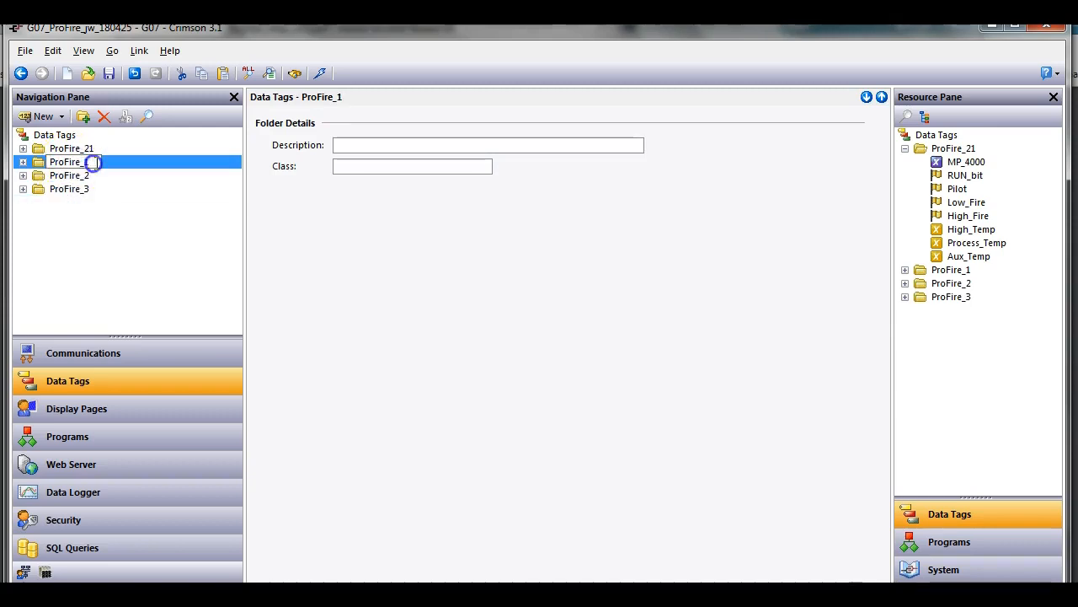
text(224)
key(Return)
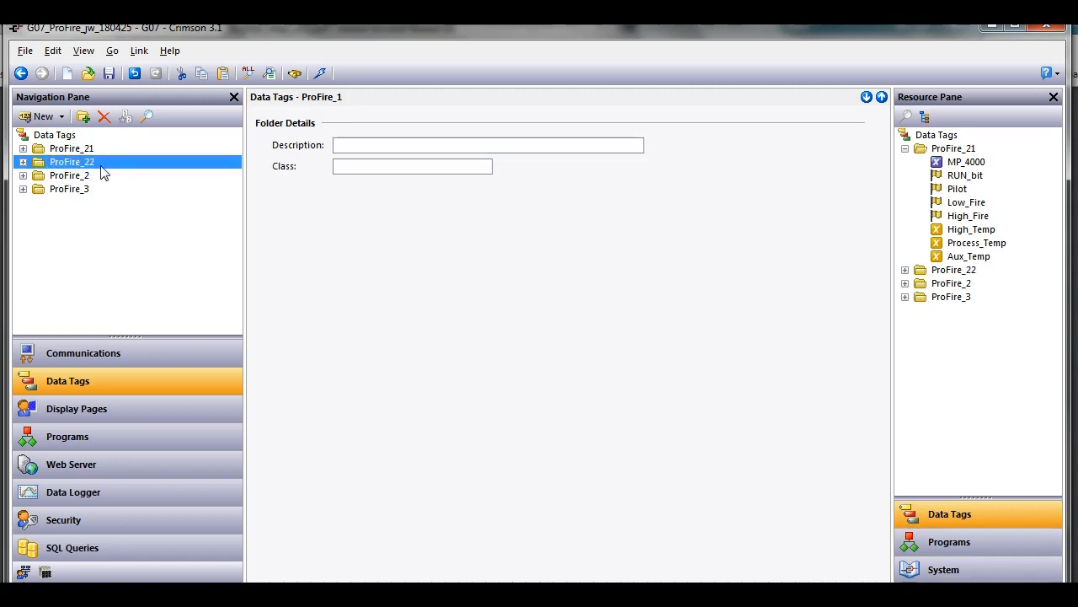
click(83, 177)
click(93, 174)
text(3)
click(81, 191)
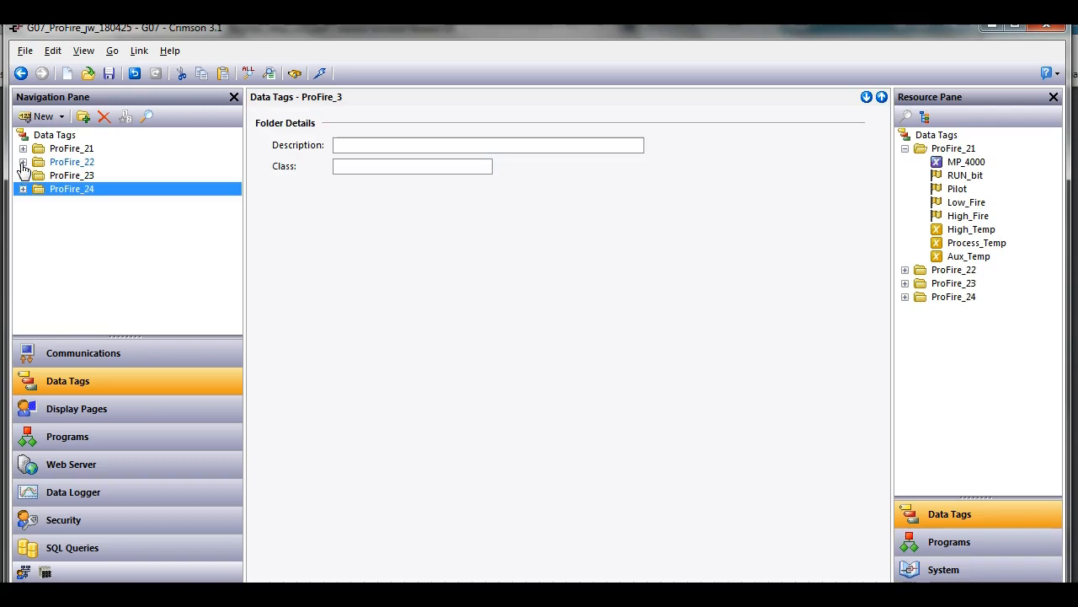
Set the source device of the MP_4000 array in the ProFire_22 folder to ProFire_22.
click(23, 162)
click(84, 175)
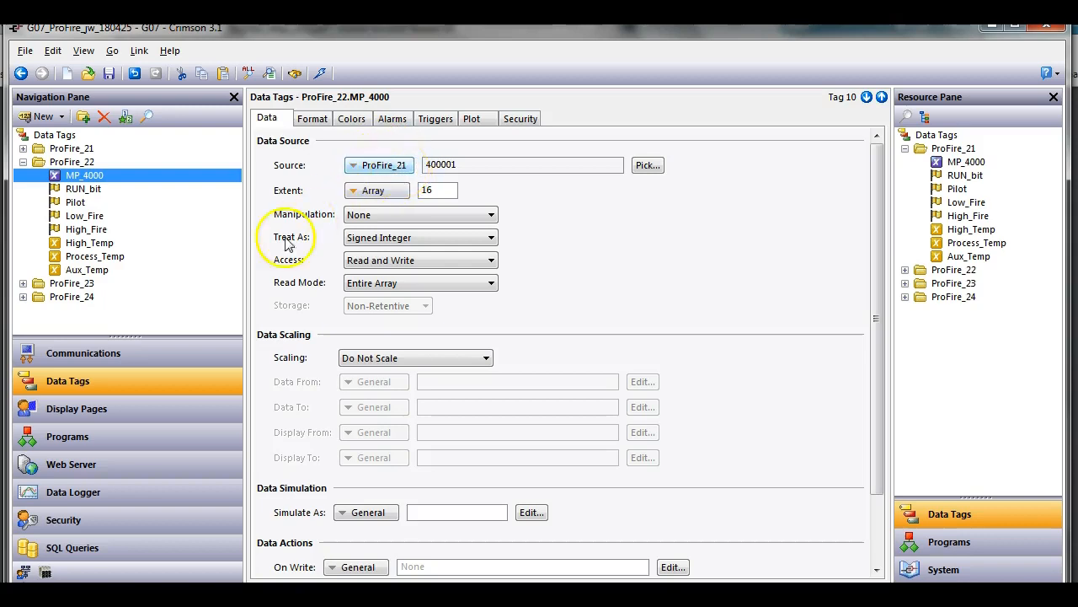
click(142, 354)
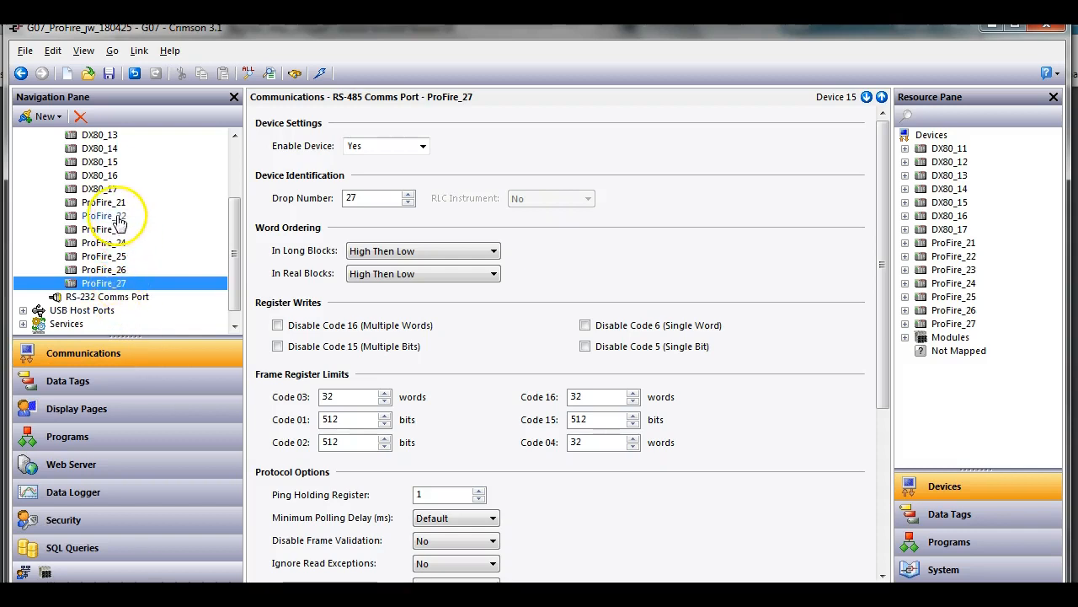
click(158, 375)
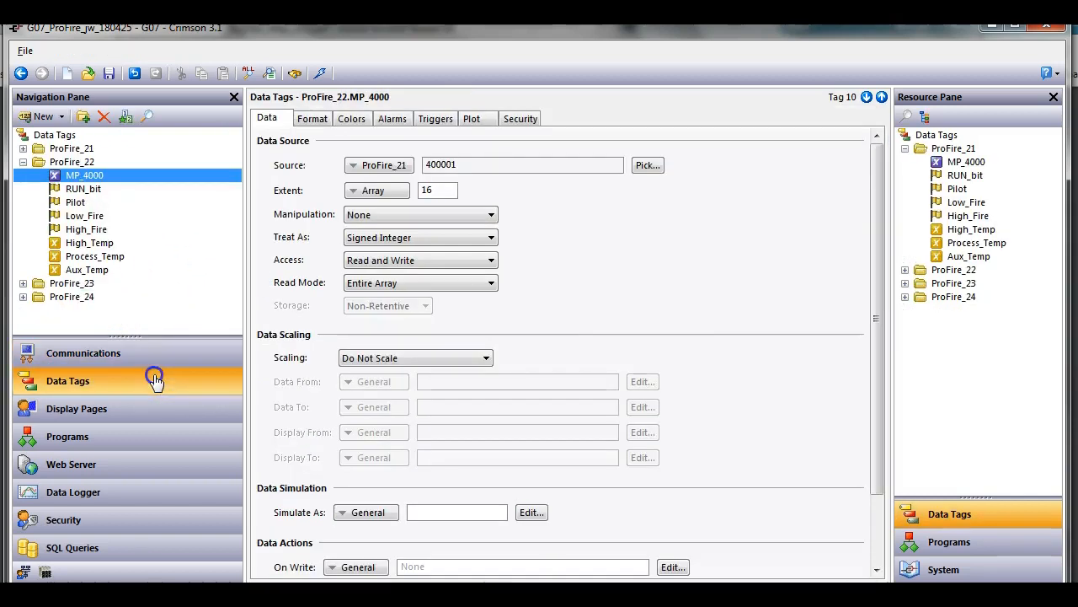
click(388, 165)
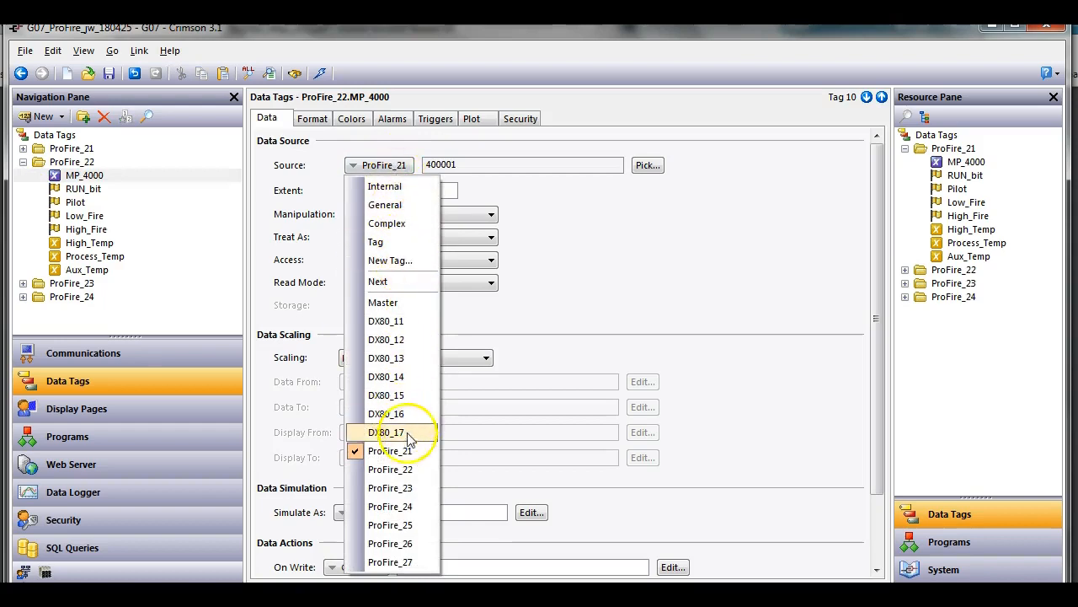
click(411, 470)
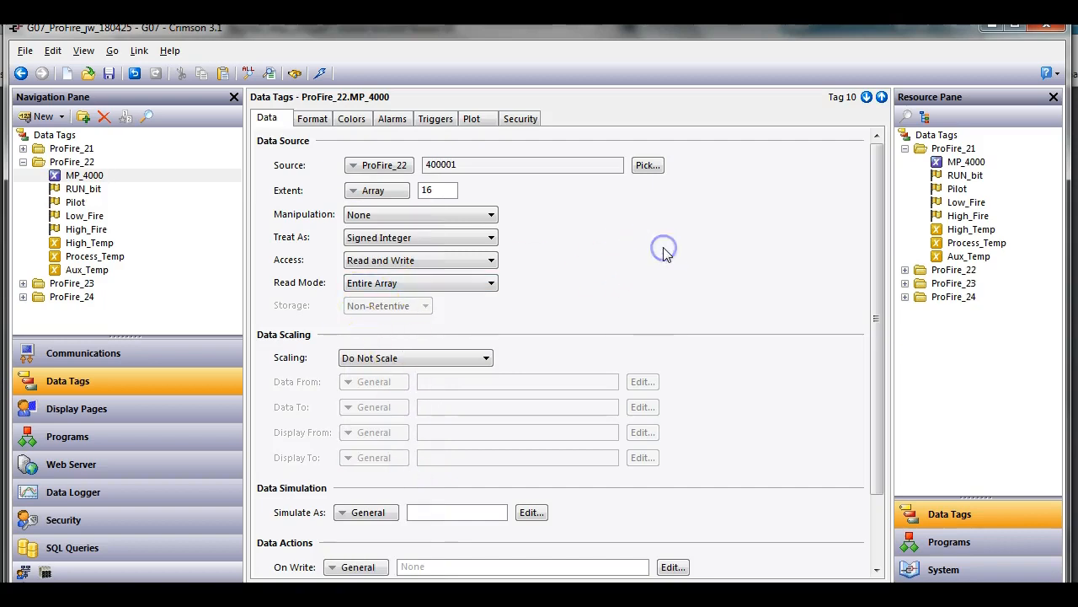
Review the data sources of the ProFire_22 tags from RUN_bit to High_Temp and collapse the folder.
click(84, 189)
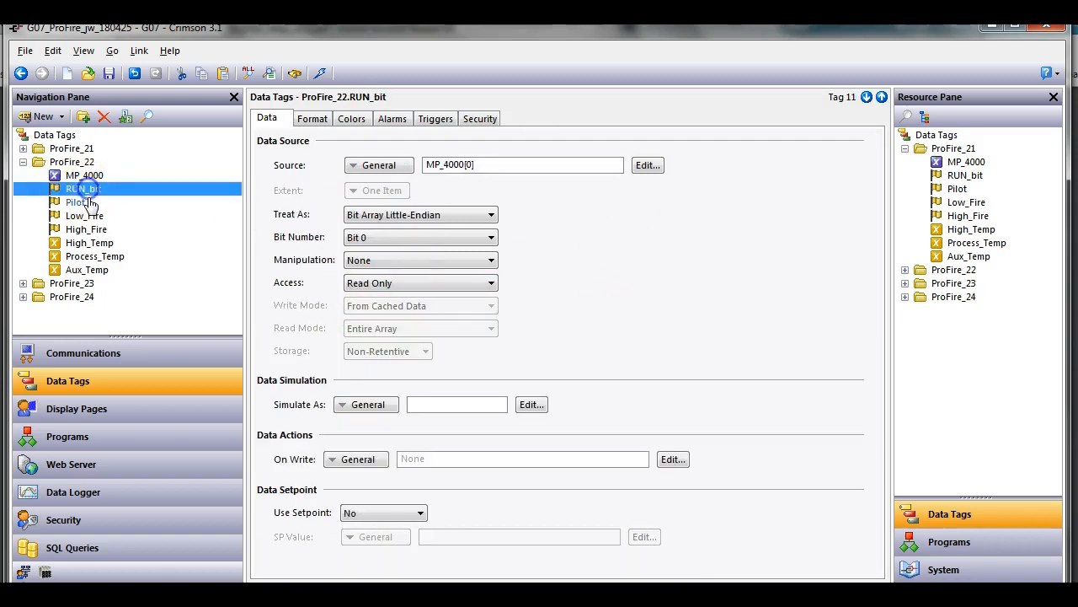
click(84, 203)
click(84, 216)
click(86, 229)
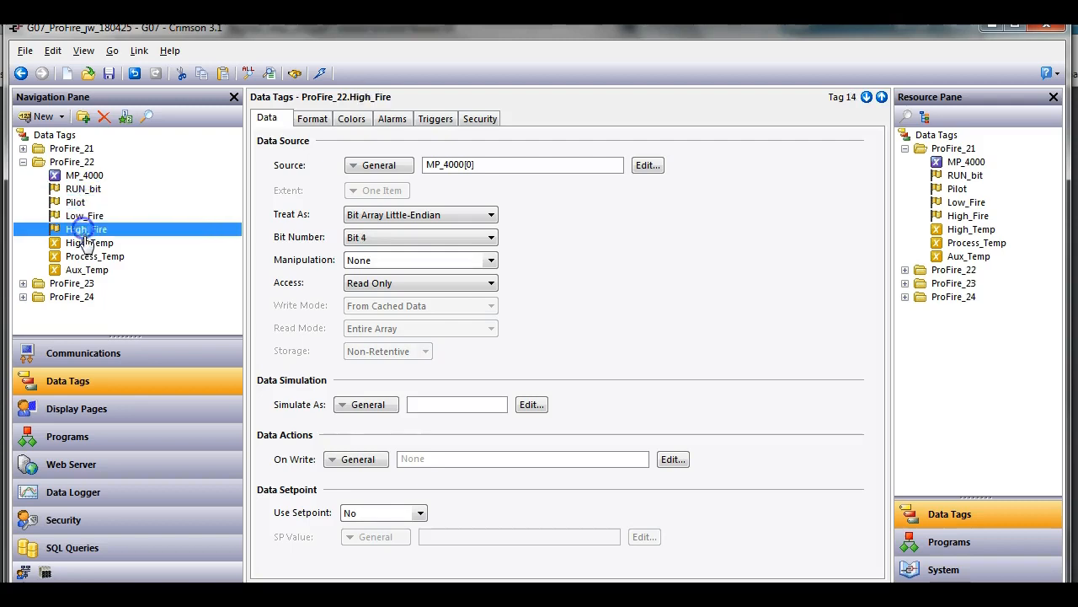
click(89, 242)
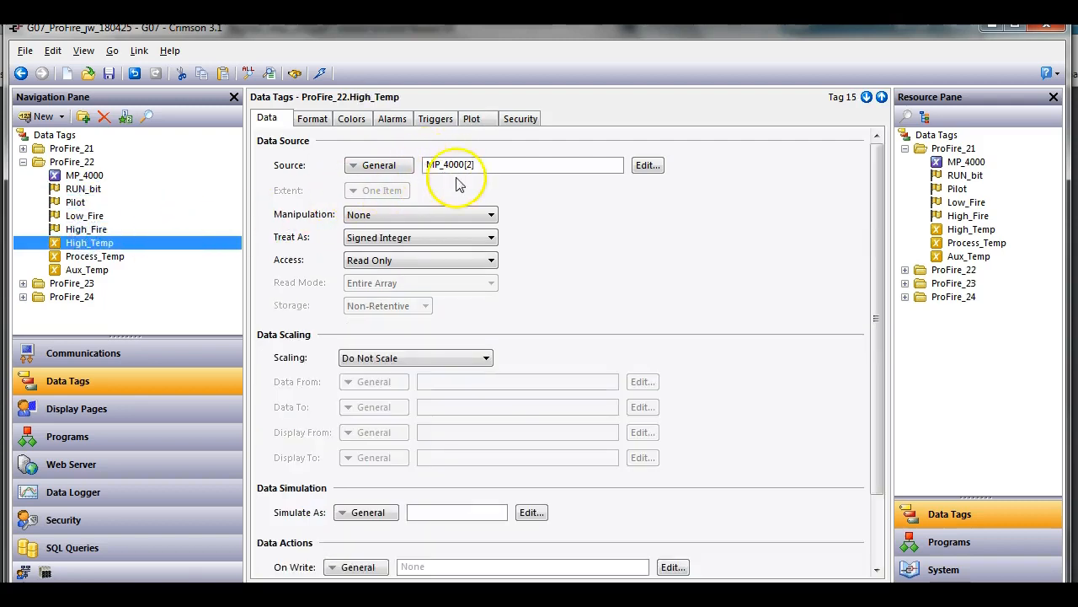
click(94, 182)
click(23, 162)
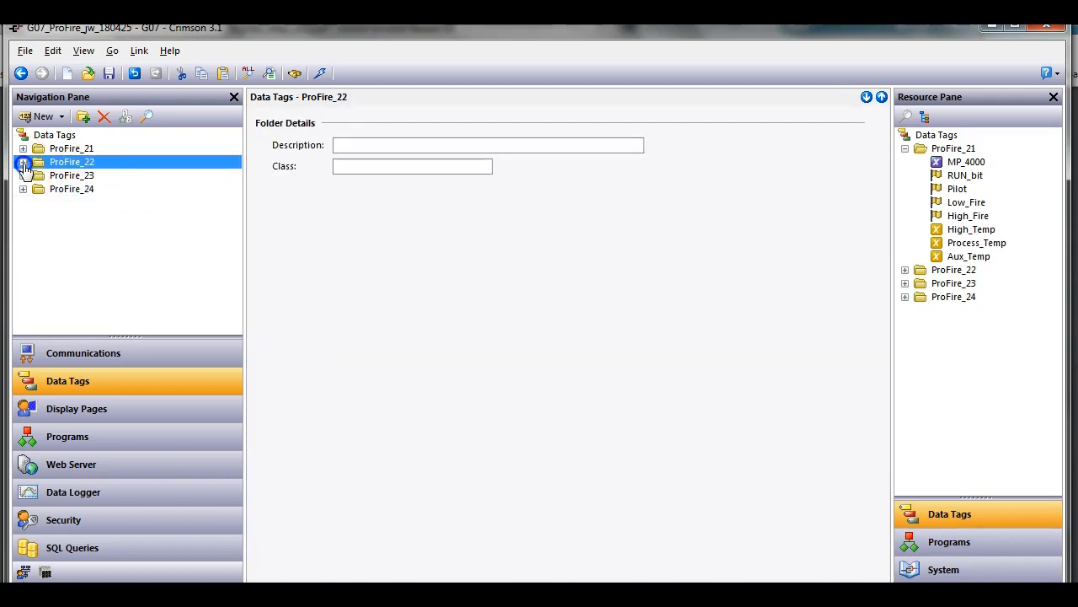
Set the source device of the MP_4000 array in the ProFire_23 folder to ProFire_23 and collapse the folder.
click(22, 175)
click(83, 189)
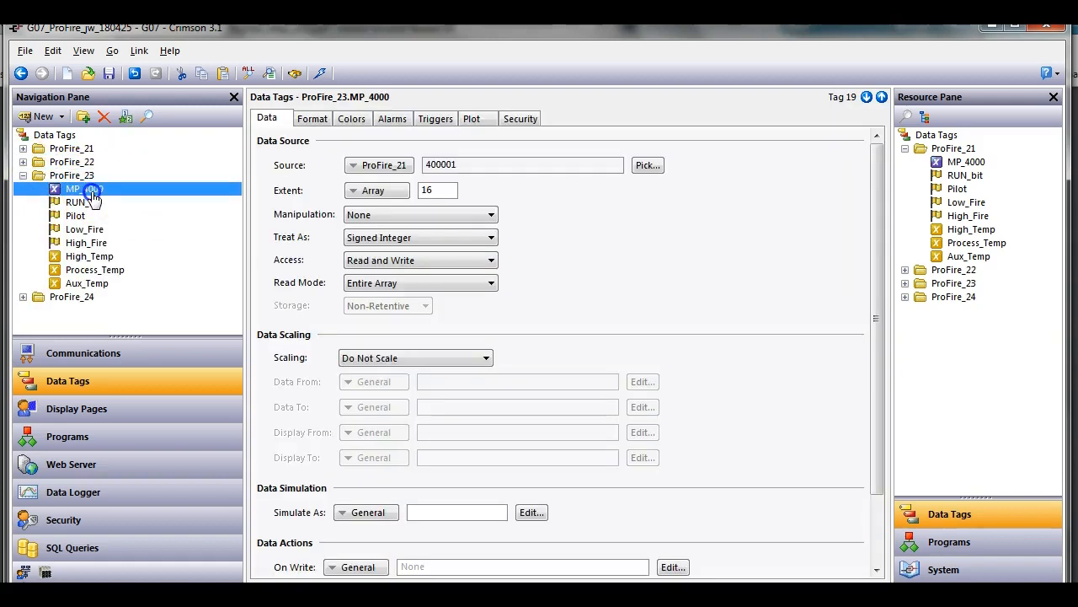
click(384, 166)
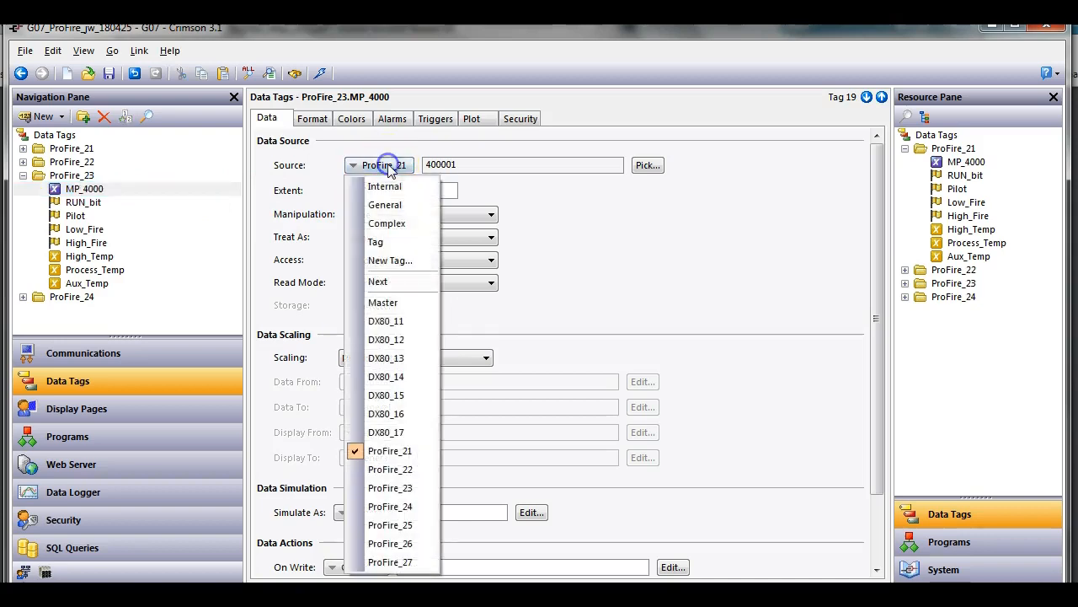
click(379, 488)
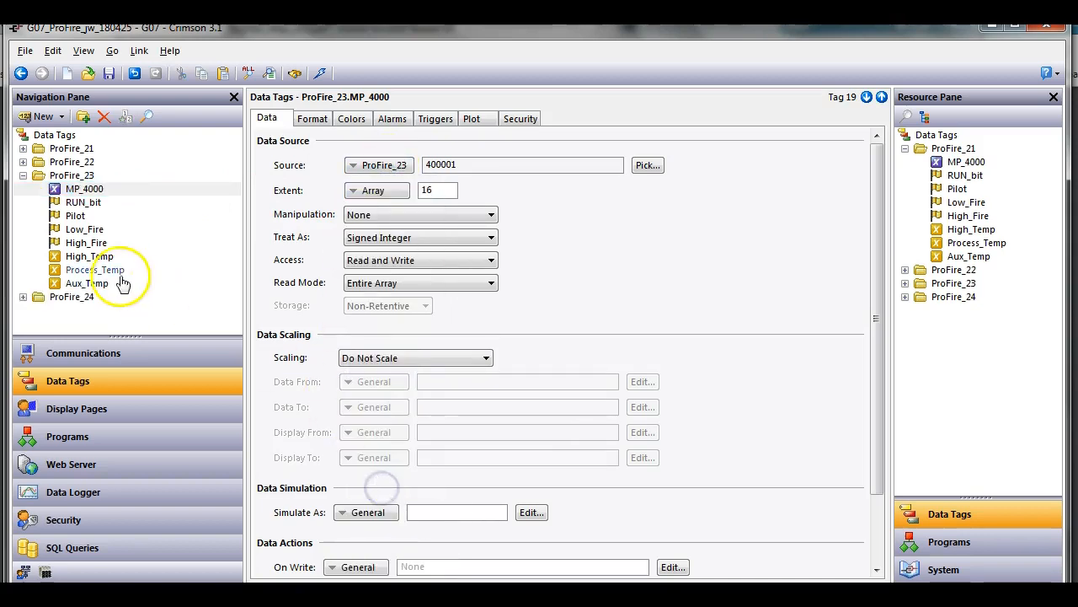
click(23, 175)
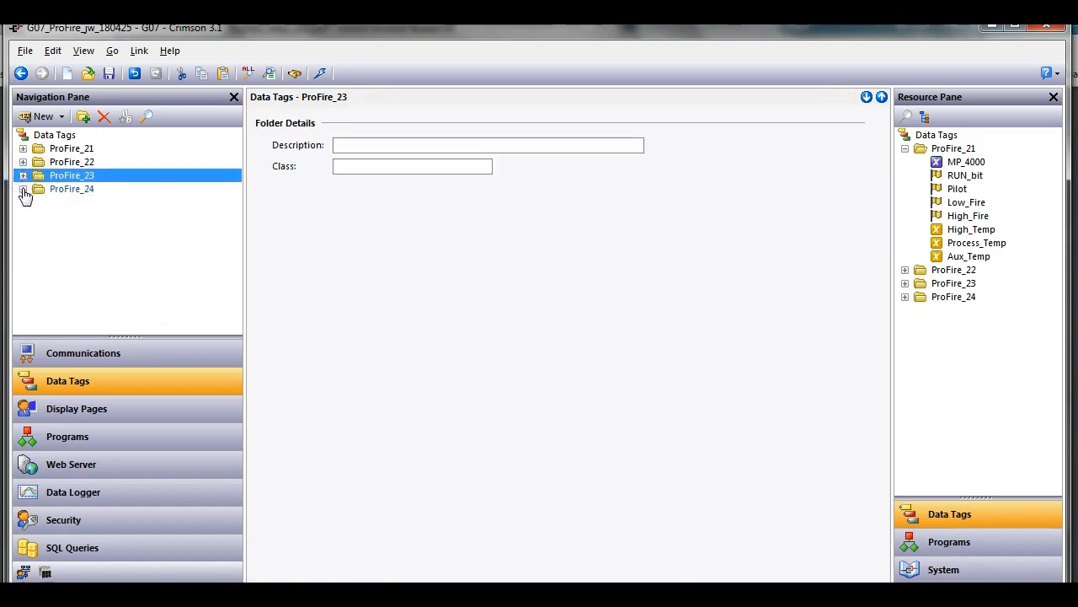
Set the source device of the MP_4000 array in the ProFire_24 folder to ProFire_24 and collapse the folder.
click(23, 189)
click(82, 203)
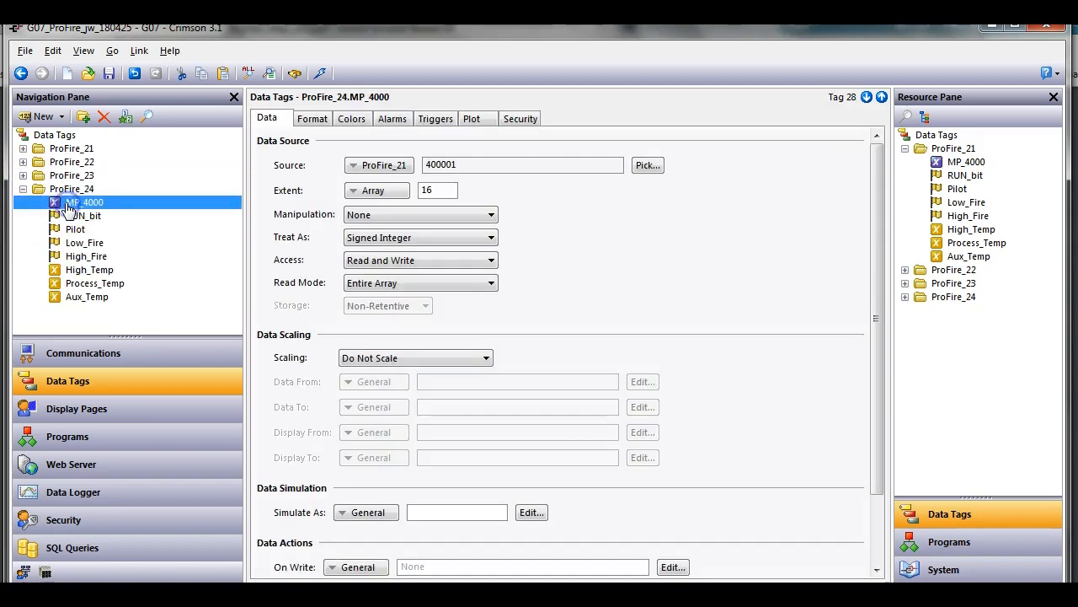
click(408, 167)
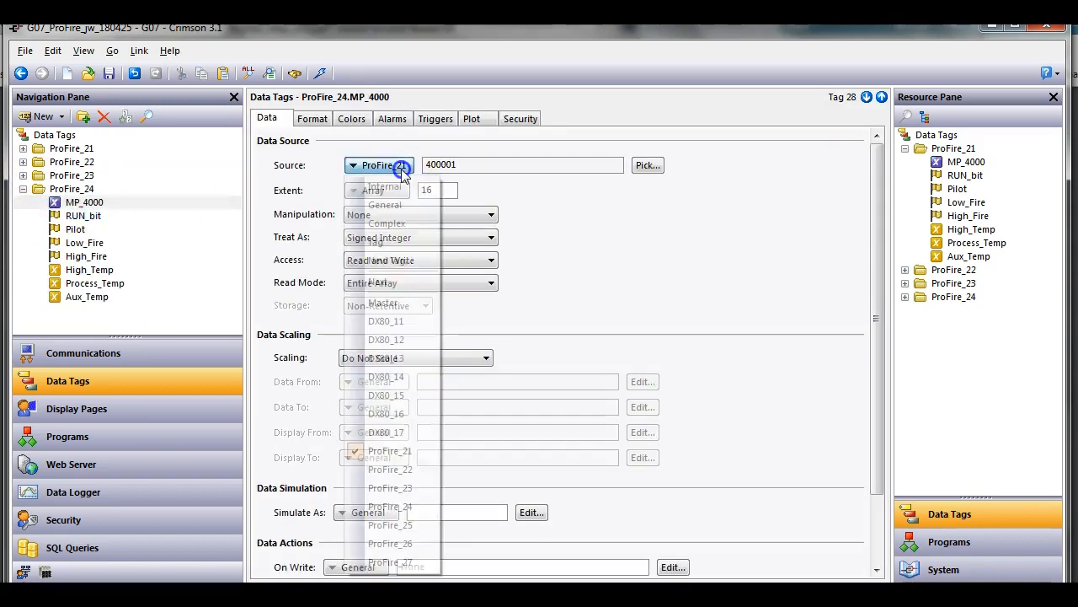
click(414, 505)
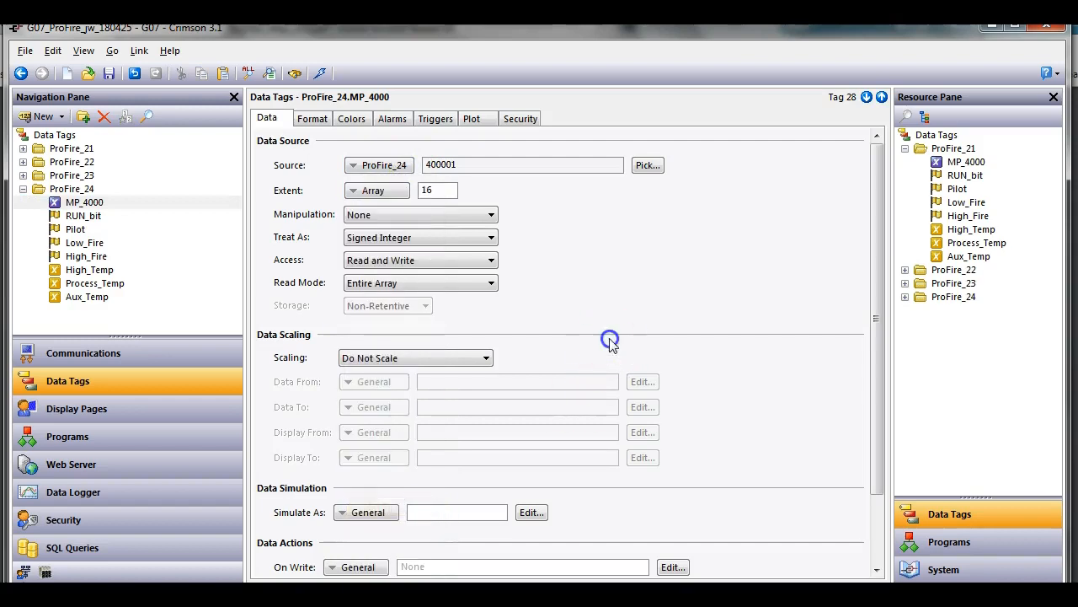
click(22, 189)
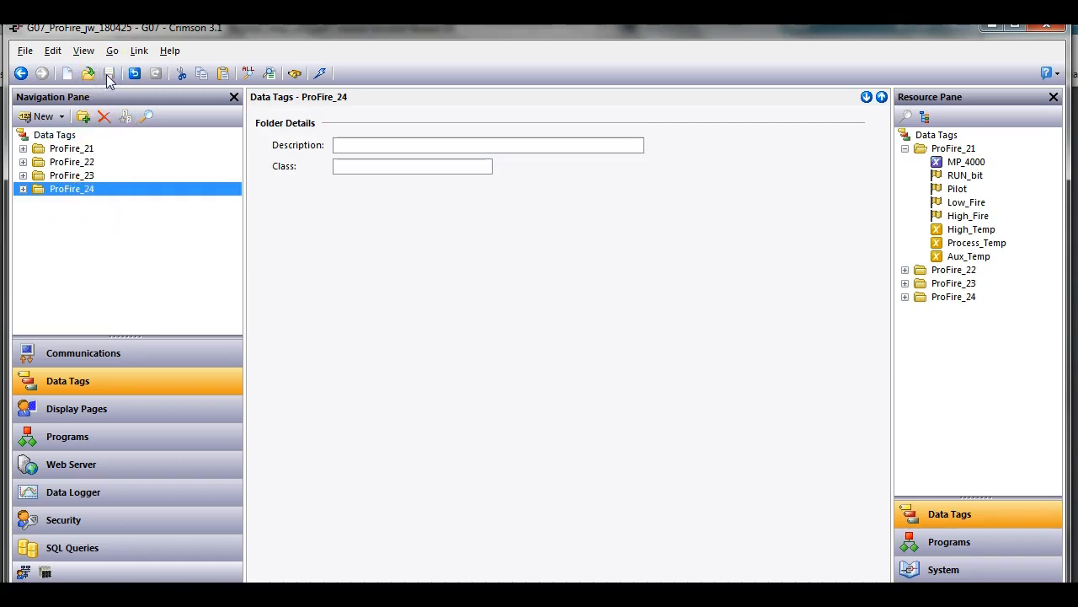
Expand the ProFire_21 and ProFire_22 folders to compare their tags, and recompile the database.
click(22, 148)
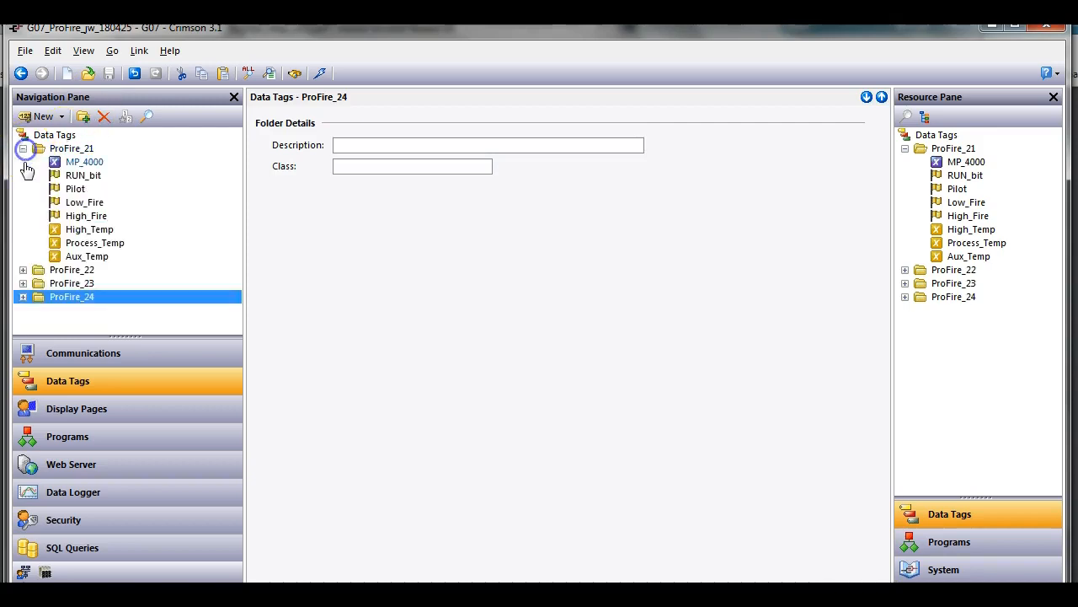
click(23, 270)
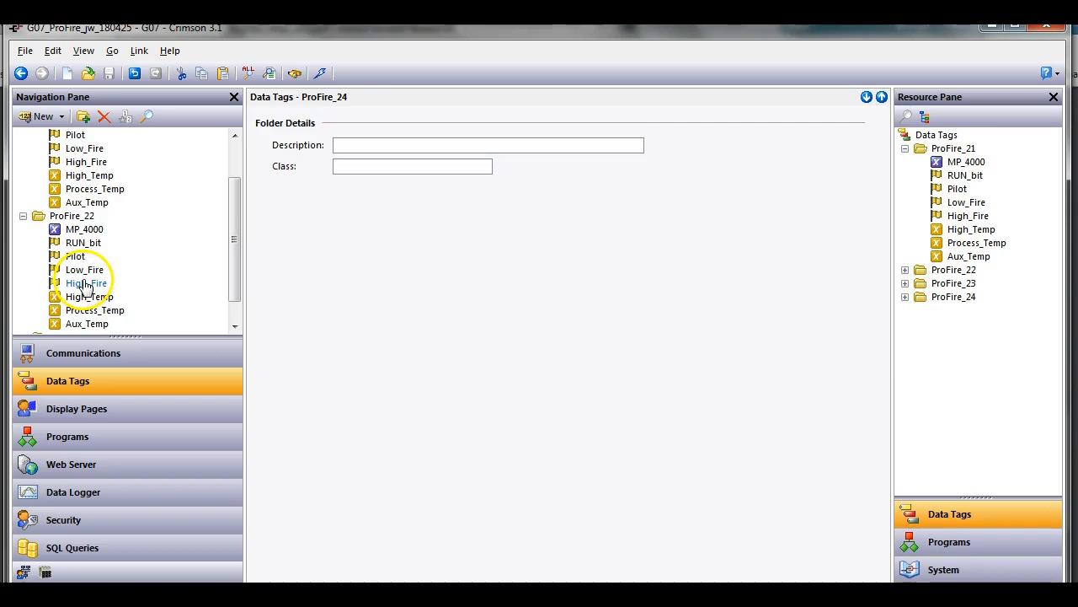
click(25, 51)
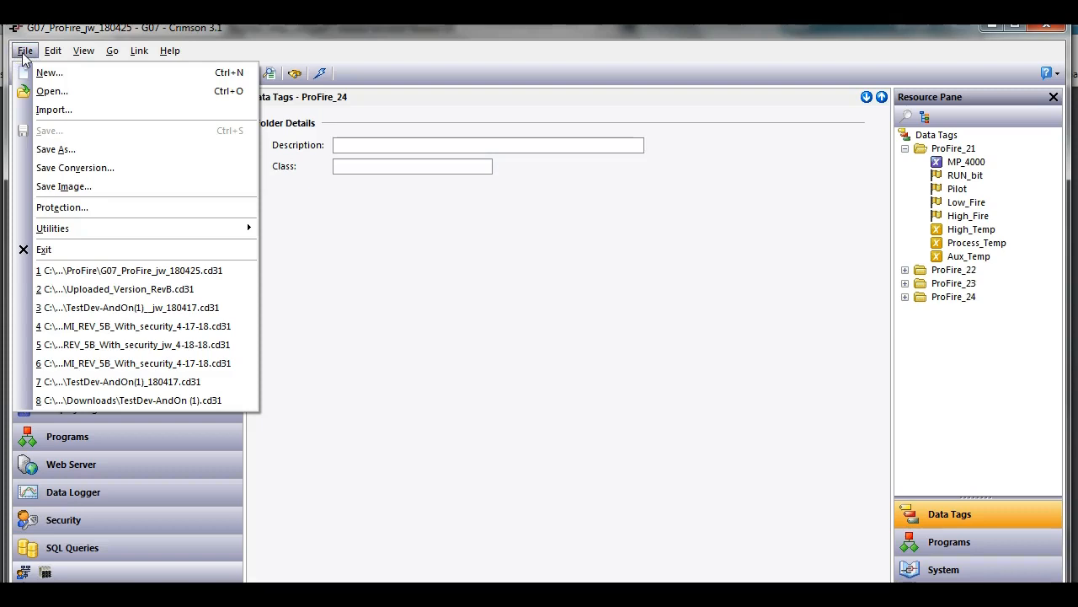
mouse_move(71, 224)
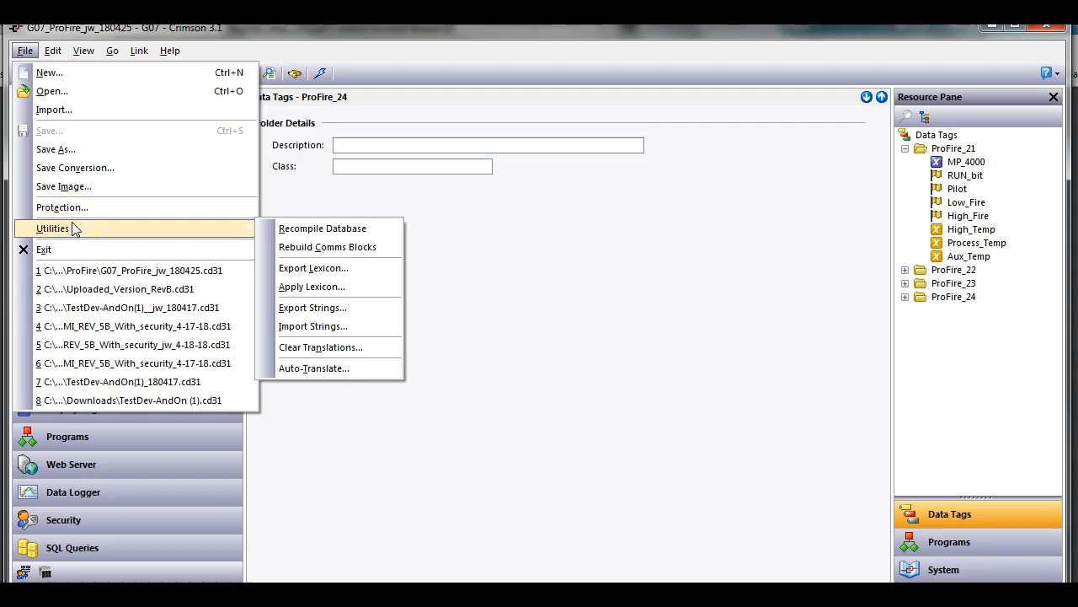
click(291, 227)
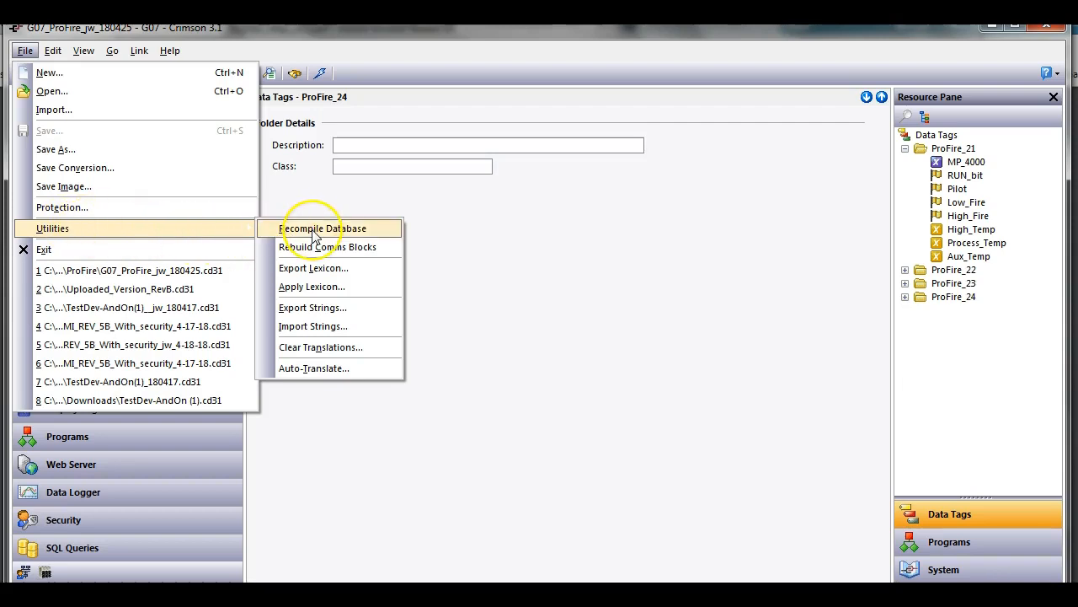
click(311, 234)
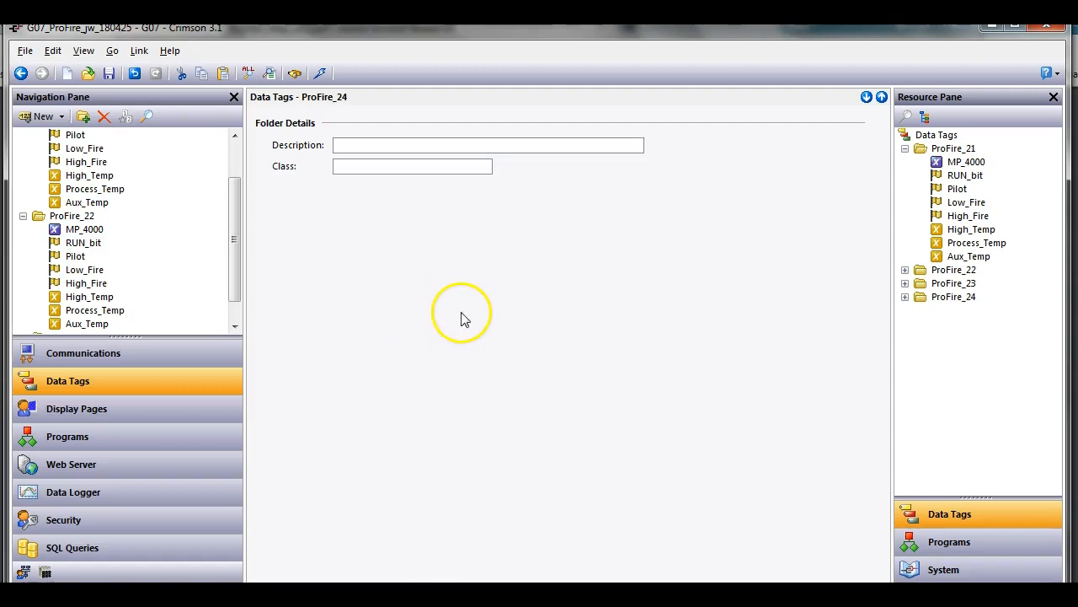
Rebuild the communications blocks of the database and save the file.
click(33, 53)
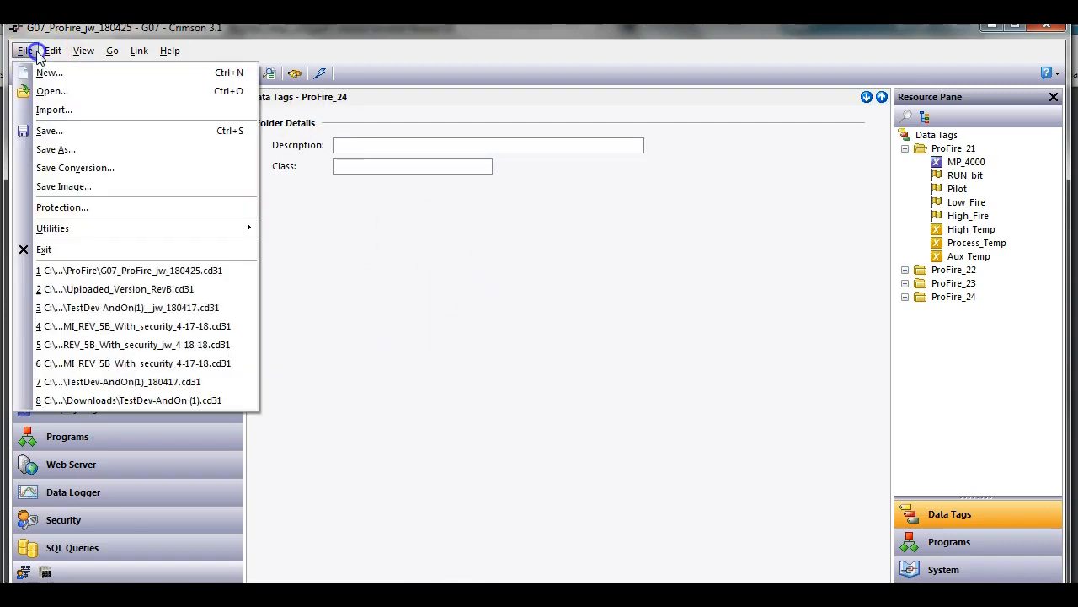
mouse_move(80, 226)
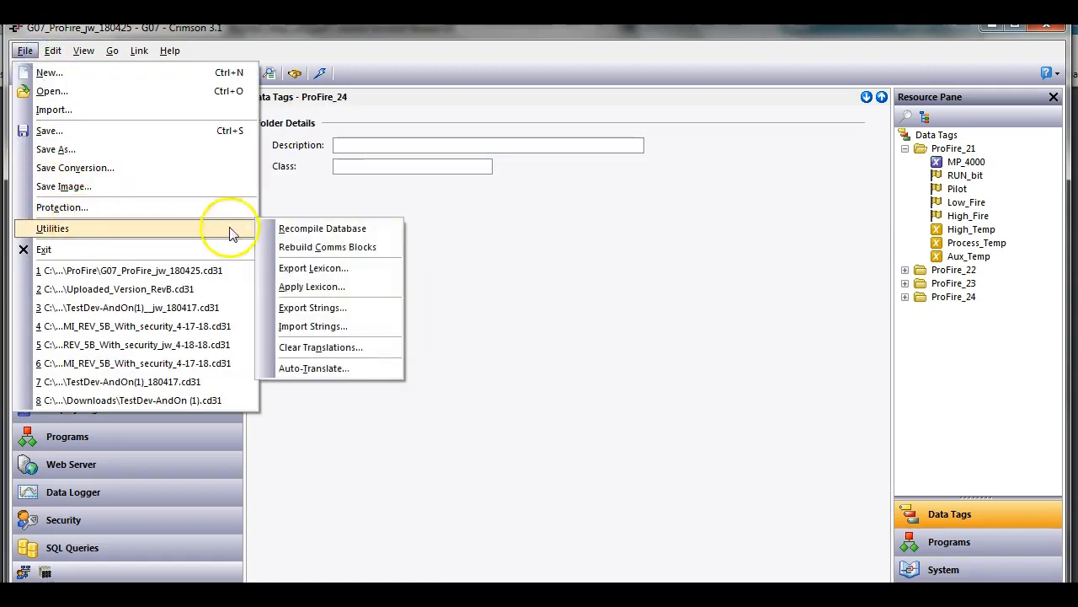
click(310, 247)
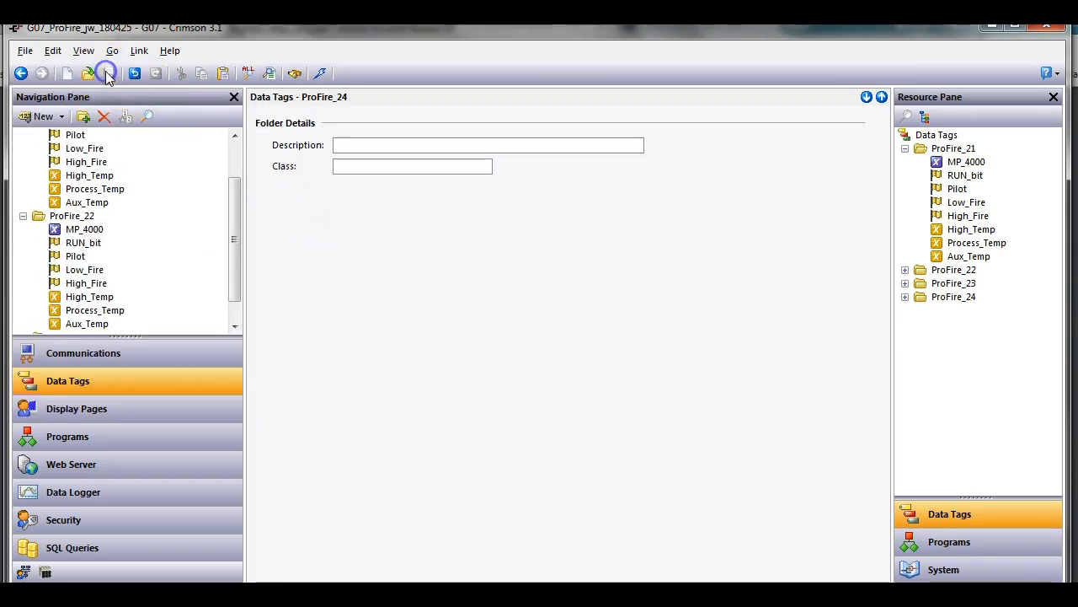
Collapse the ProFire_22 and ProFire_21 tag folders and open Page1 of the display pages.
click(23, 216)
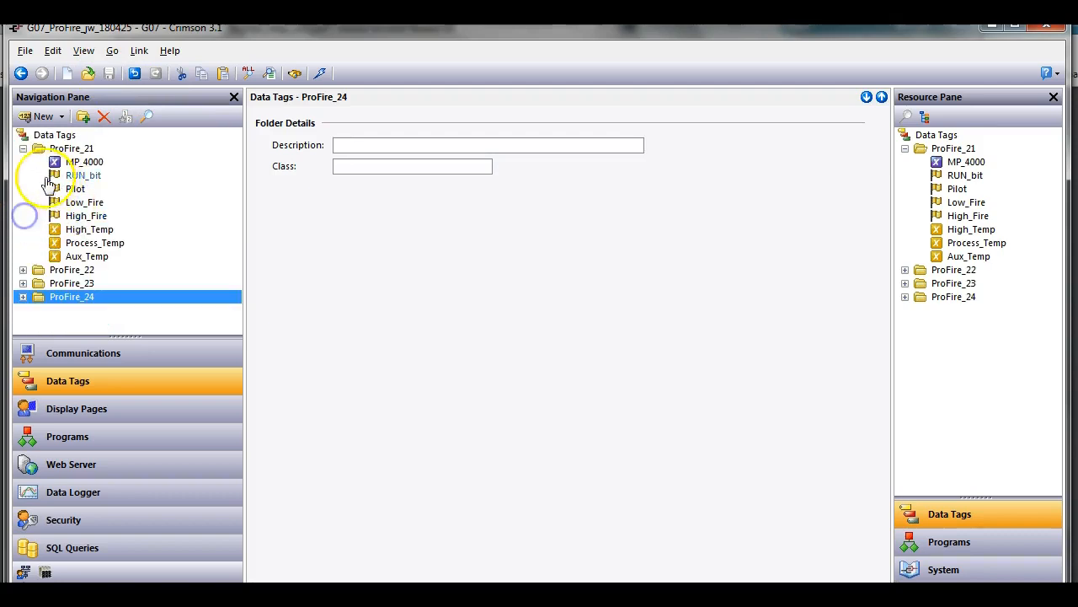
click(23, 148)
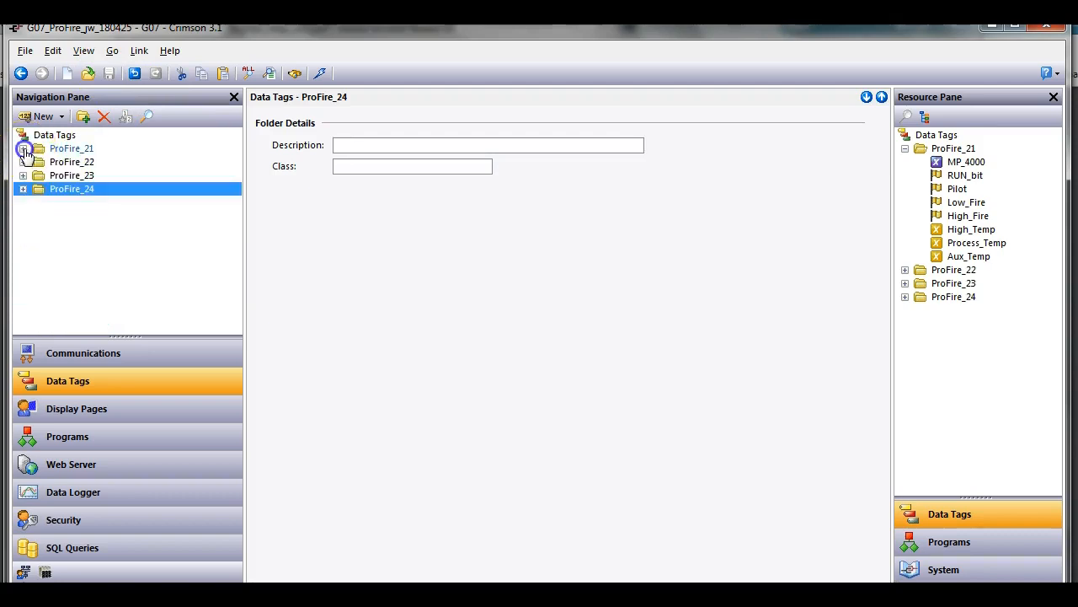
click(97, 409)
click(475, 380)
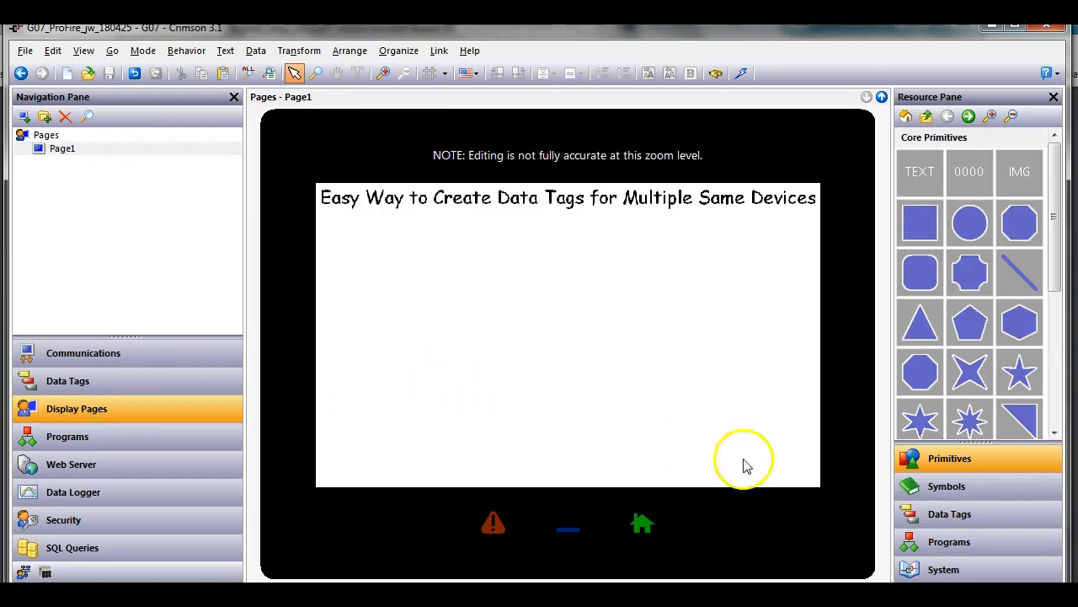
Place the ProFire_21 tags from RUN_bit to Aux_Temp on Page1 as a block near the left side, below the title.
click(912, 517)
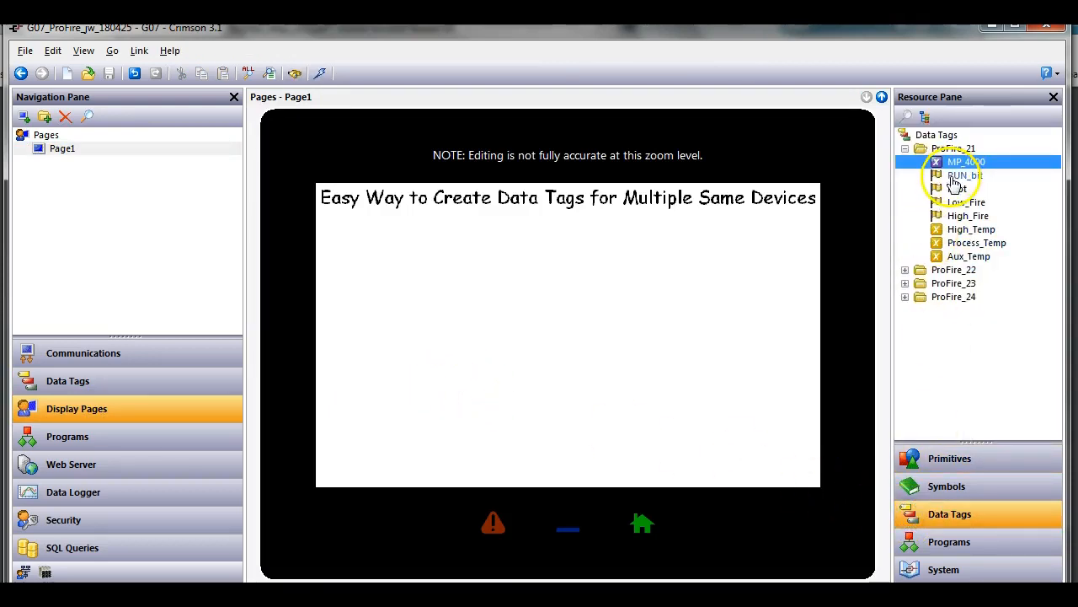
click(952, 179)
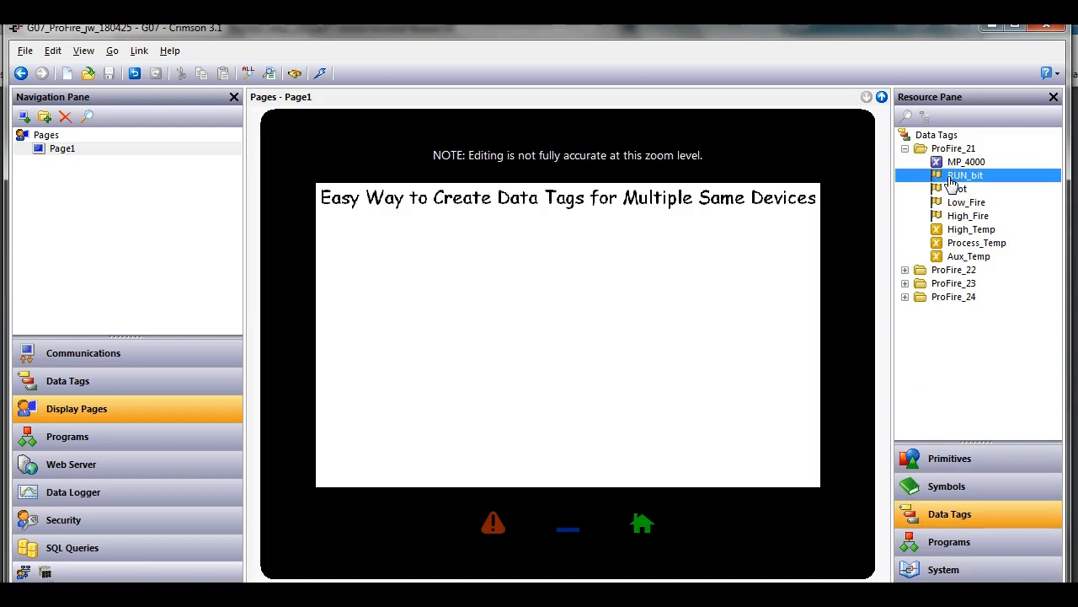
click(908, 149)
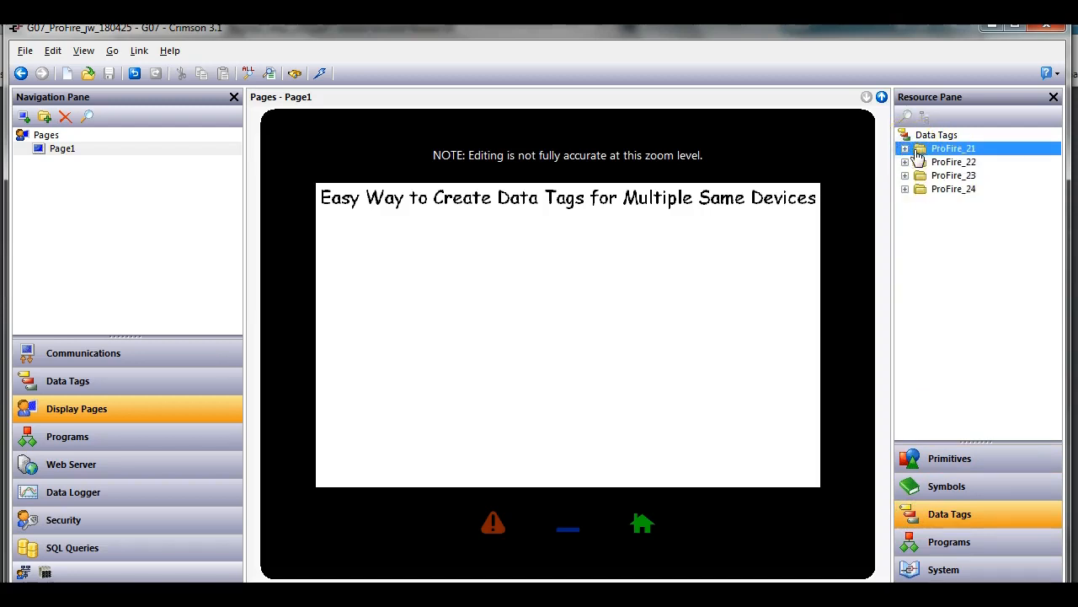
click(906, 149)
drag(907, 156, 963, 175)
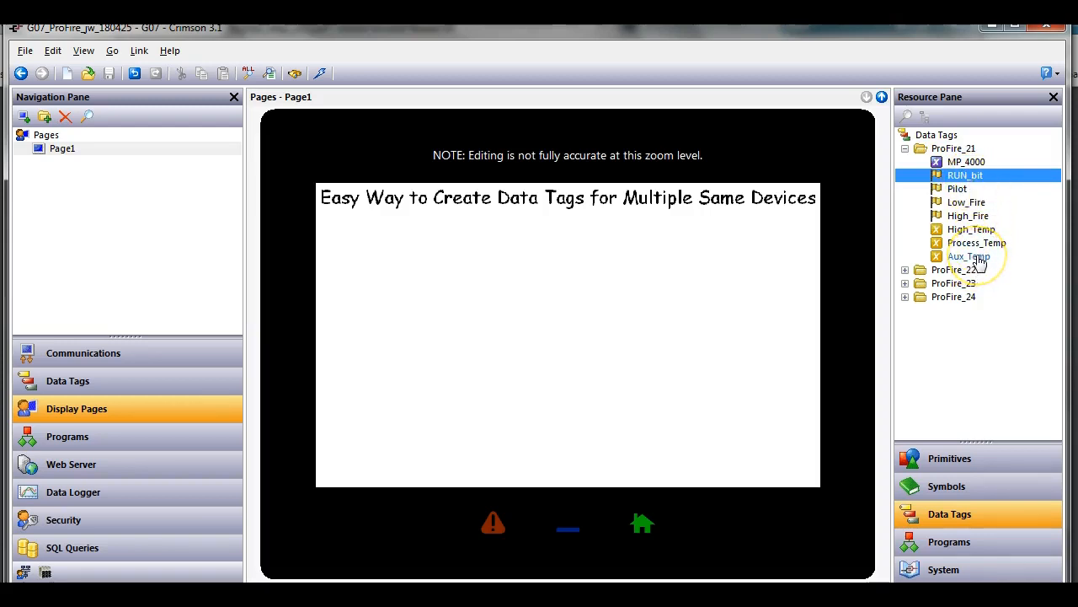
shift+click(985, 262)
drag(984, 258, 384, 329)
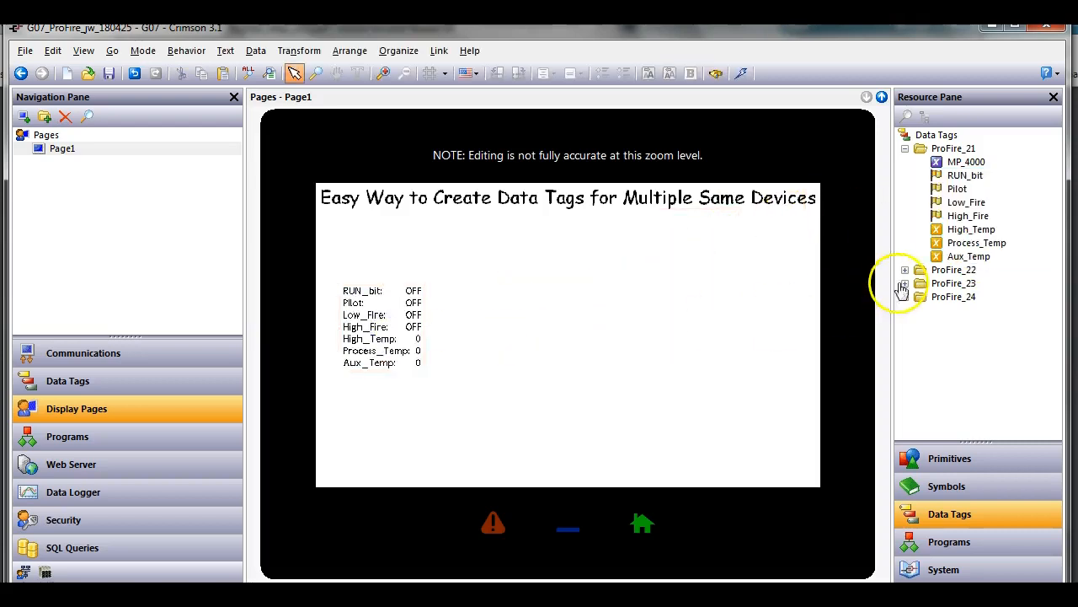
Place the ProFire_22 tags from RUN_bit to Aux_Temp on Page1, beside the ProFire_21 block.
click(905, 148)
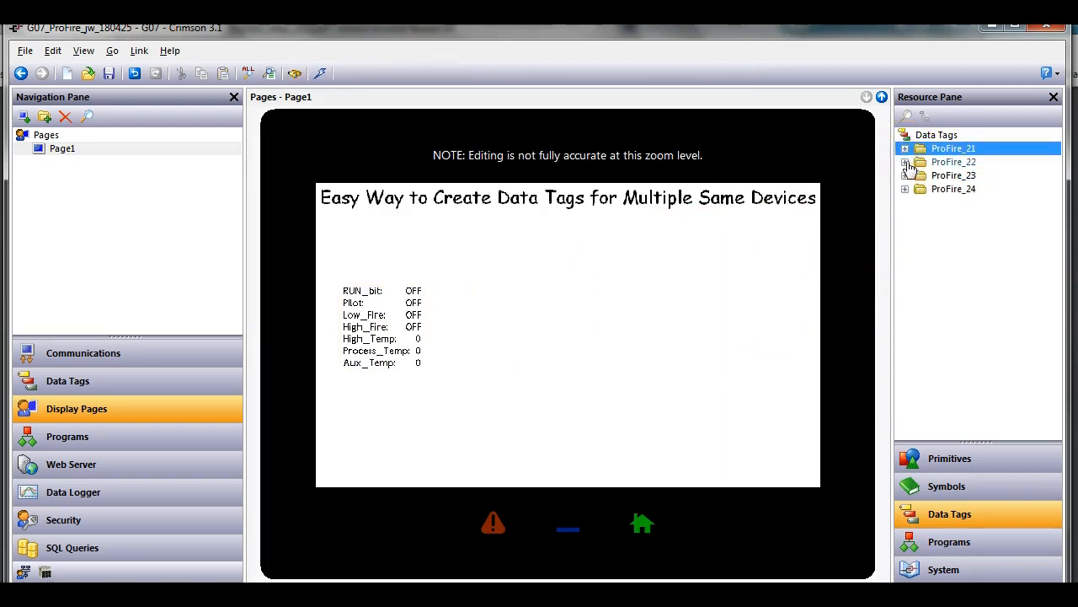
click(906, 162)
click(942, 190)
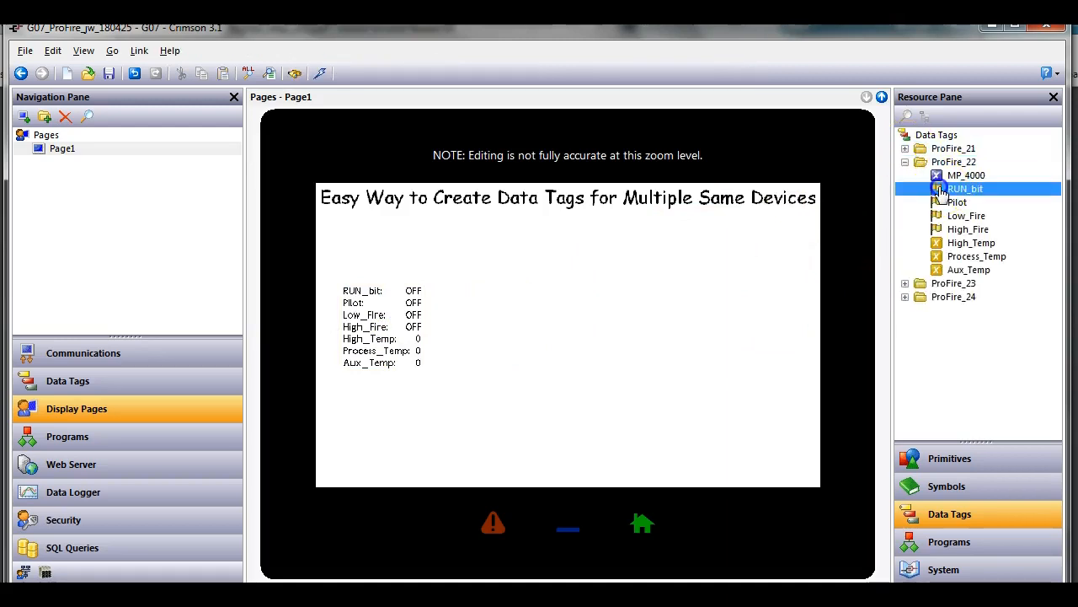
shift+click(969, 269)
drag(978, 257, 488, 329)
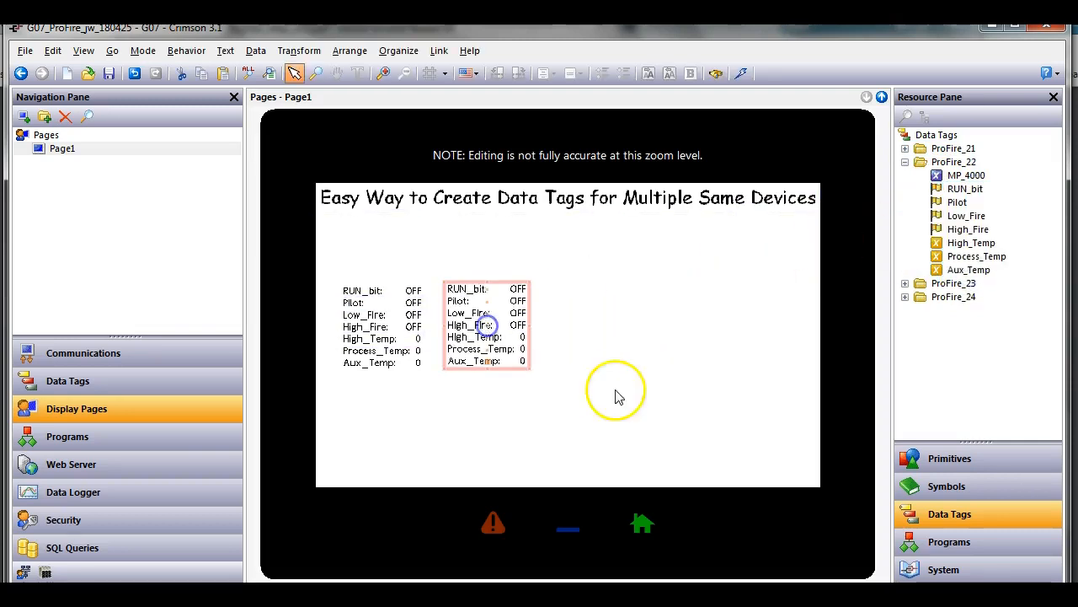
Place the ProFire_23 tags from RUN_bit to Aux_Temp on Page1, to the right of the ProFire_22 block.
click(906, 162)
click(906, 175)
click(959, 202)
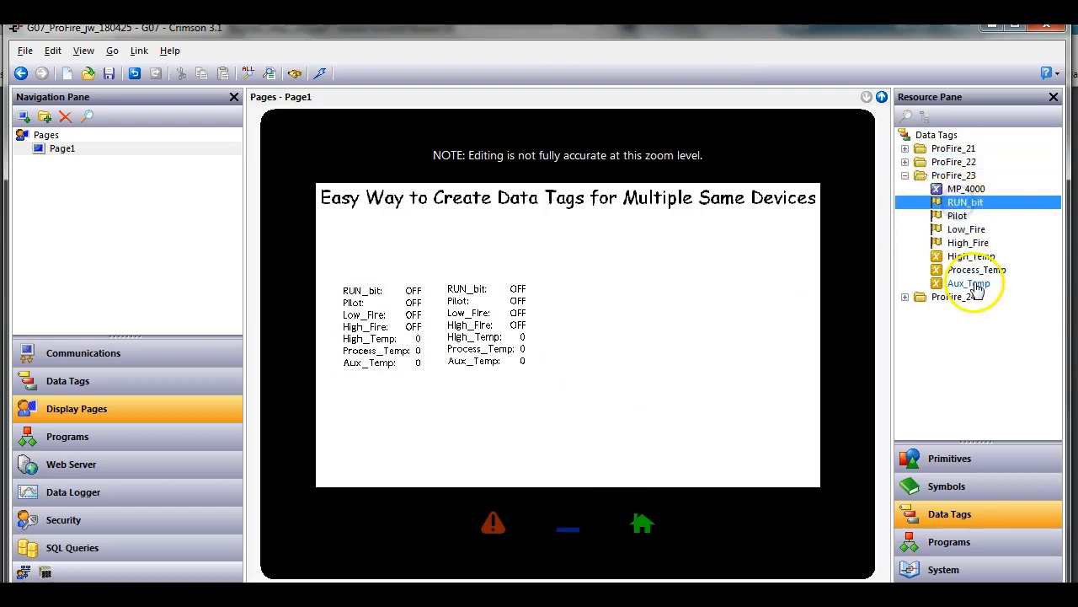
shift+click(977, 287)
drag(977, 287, 601, 334)
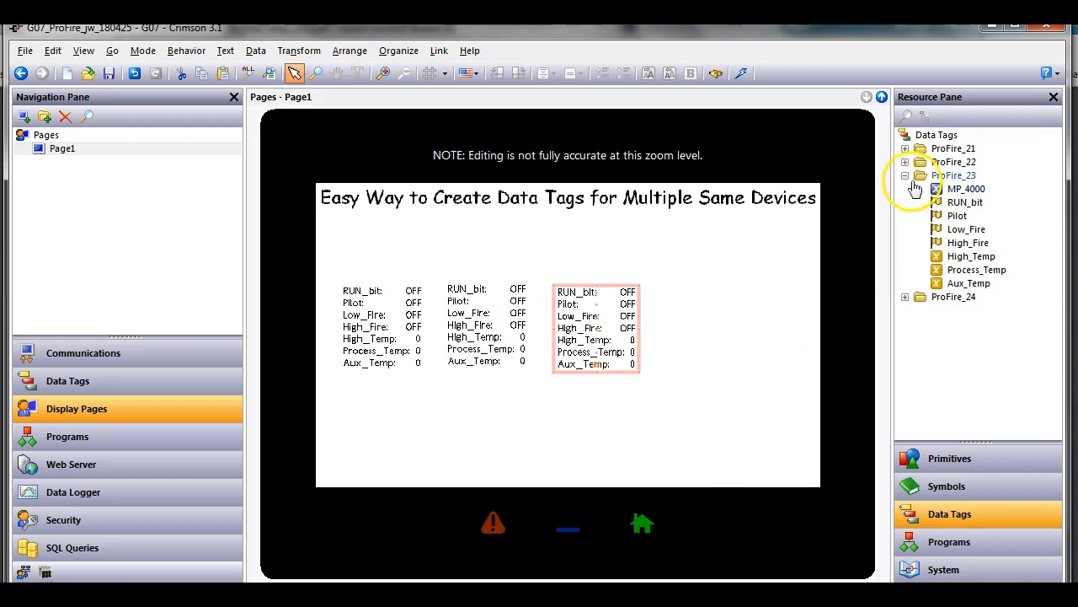
Place the ProFire_24 tags from RUN_bit to Aux_Temp to the right of the ProFire_23 block on Page1, and save the database.
click(906, 175)
click(906, 189)
click(948, 216)
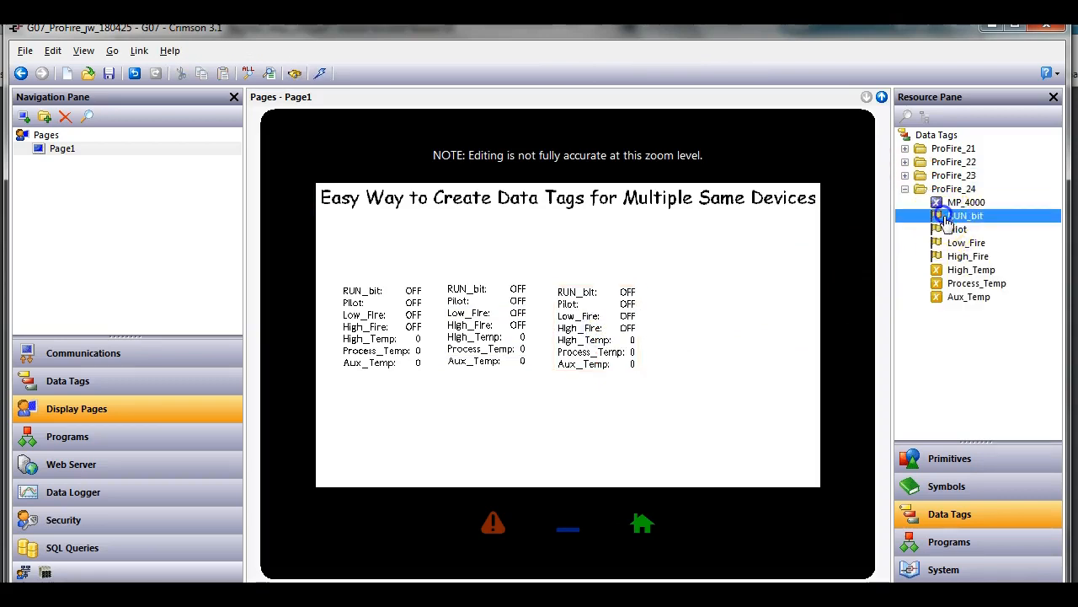
shift+click(975, 298)
drag(975, 298, 712, 331)
click(108, 74)
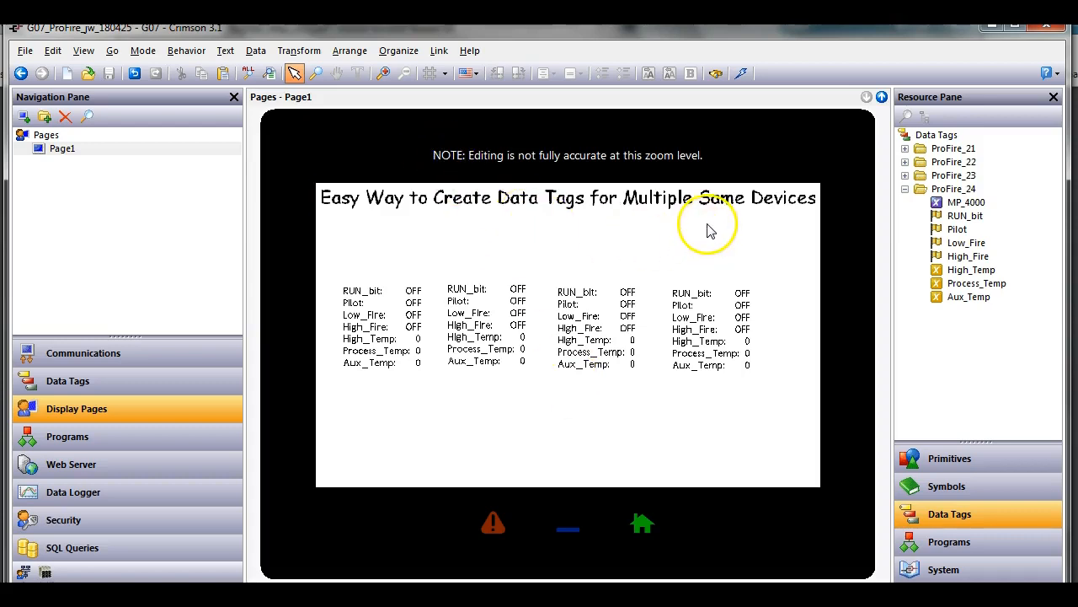
Narrow the navigation pane and review the four data tag folders before returning to display page Page1.
click(733, 215)
click(722, 242)
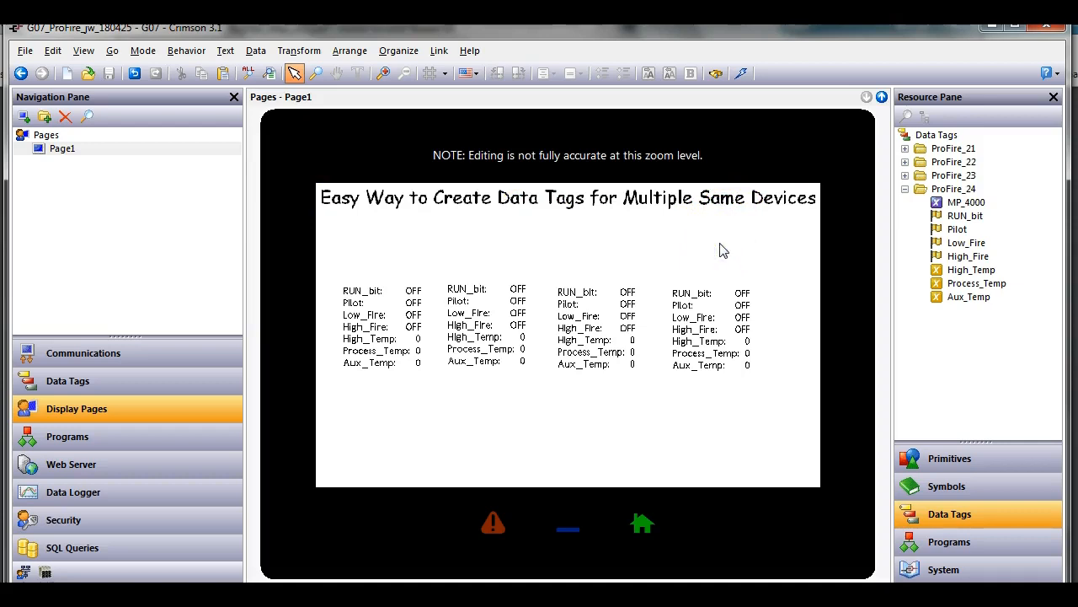
drag(244, 327, 197, 329)
click(80, 385)
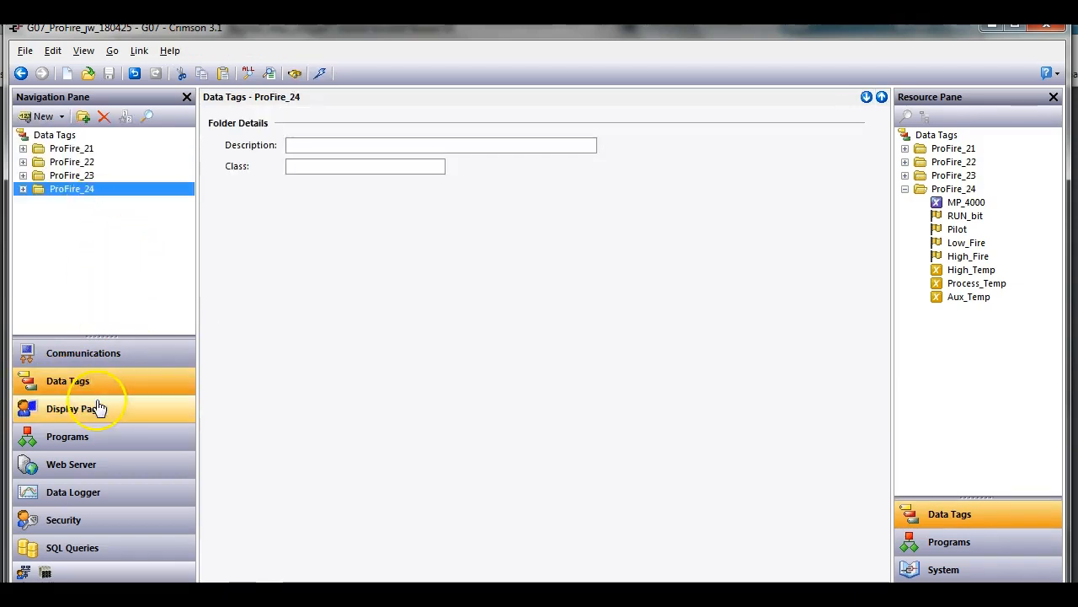
click(96, 409)
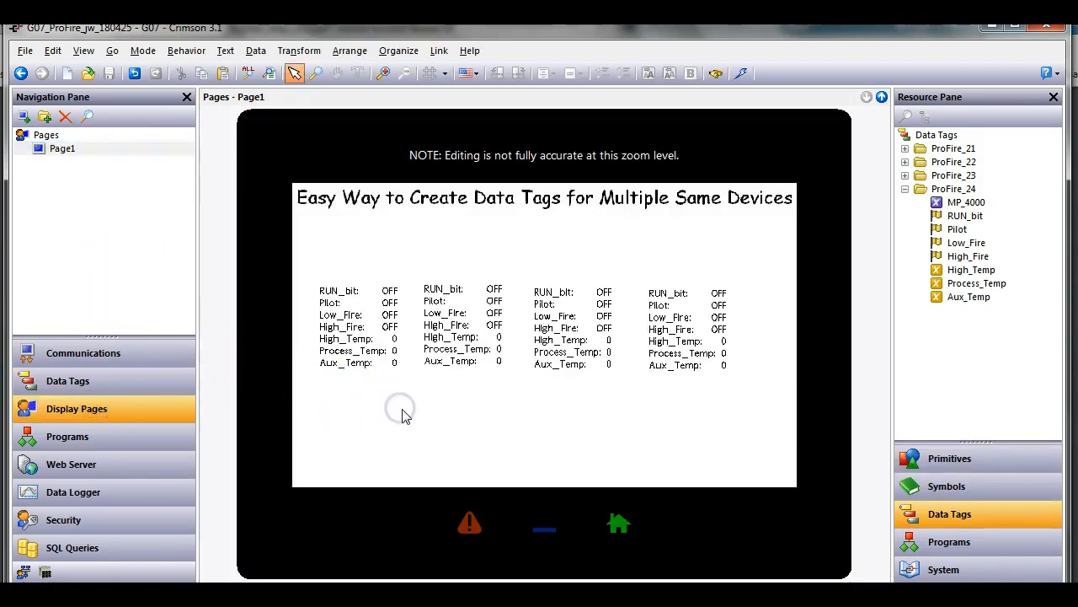